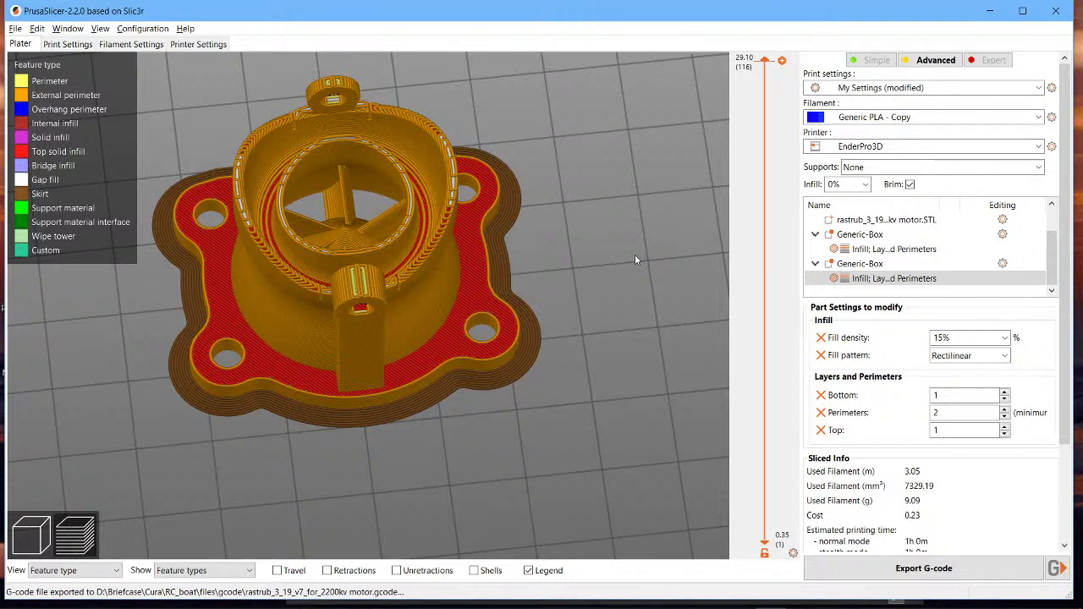
Step: Examine the sliced preview of the motor mount, its lugs and its base from several angles
{"action": "left_click_drag", "start_coordinate": [627, 236], "coordinate": [629, 235]}
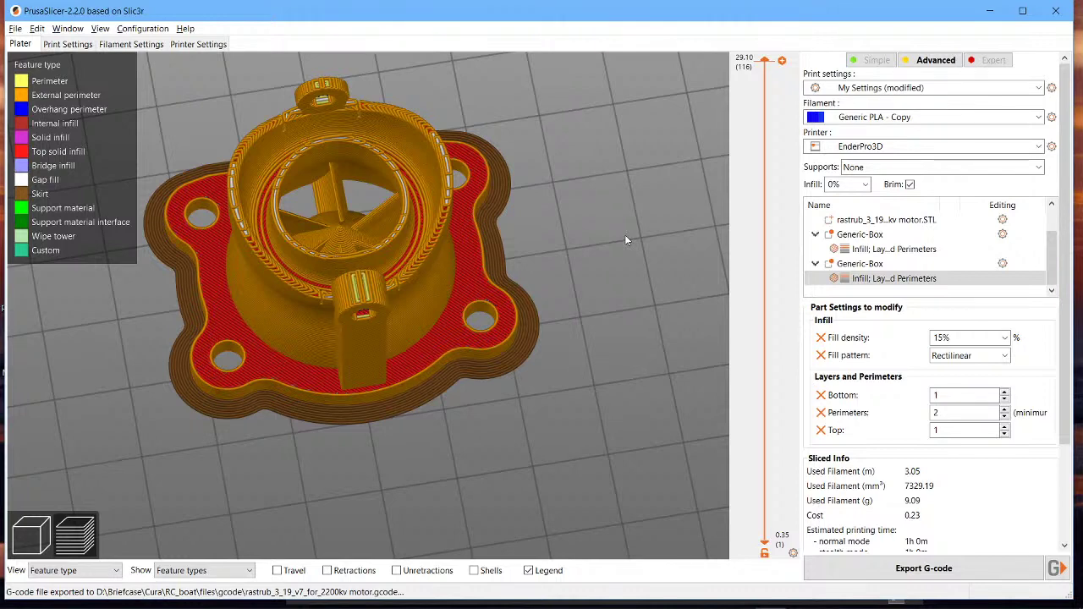
{"action": "left_click_drag", "start_coordinate": [624, 240], "coordinate": [630, 311]}
{"action": "scroll", "coordinate": [633, 298], "scroll_direction": "up", "scroll_amount": 3}
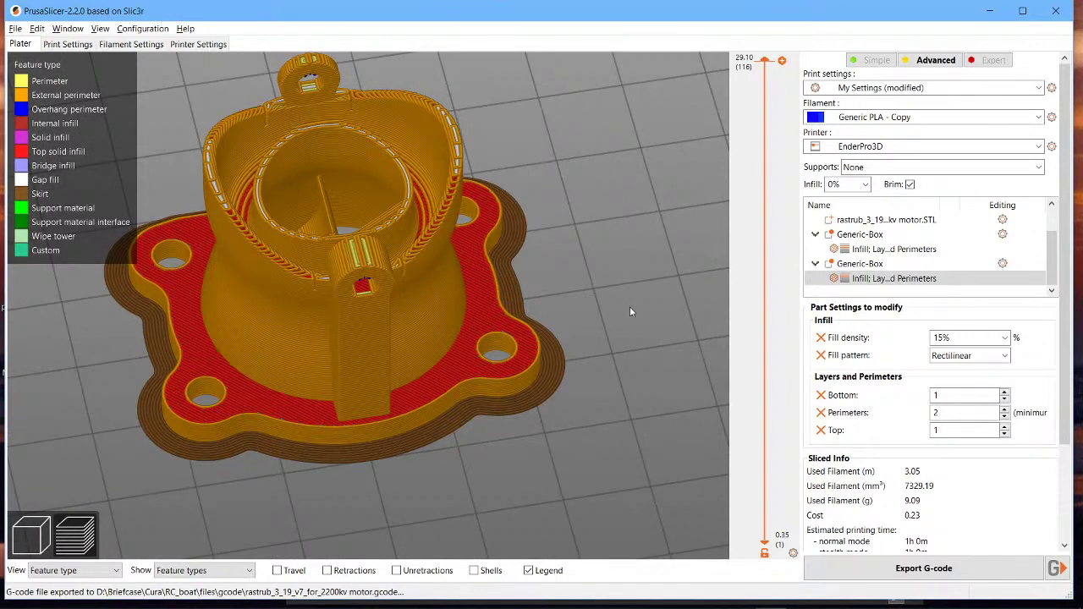
{"action": "left_click_drag", "start_coordinate": [629, 313], "coordinate": [508, 254]}
{"action": "left_click_drag", "start_coordinate": [153, 90], "coordinate": [510, 250]}
{"action": "left_click_drag", "start_coordinate": [626, 185], "coordinate": [562, 206]}
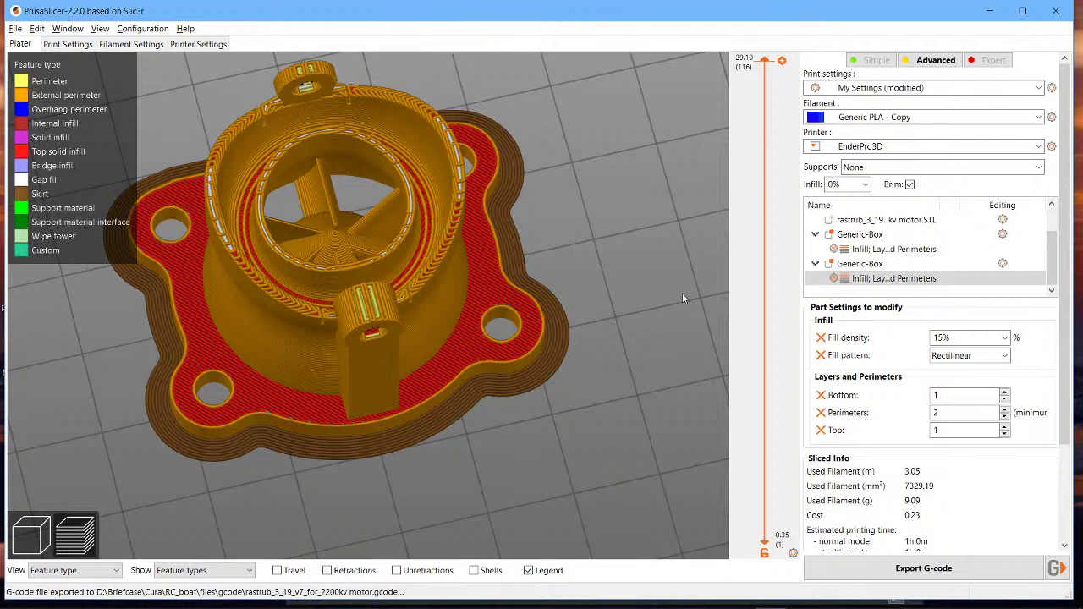
Step: Show the unsliced 3D model and inspect the two box modifiers around the upper lugs from the side
{"action": "left_click", "coordinate": [1002, 220]}
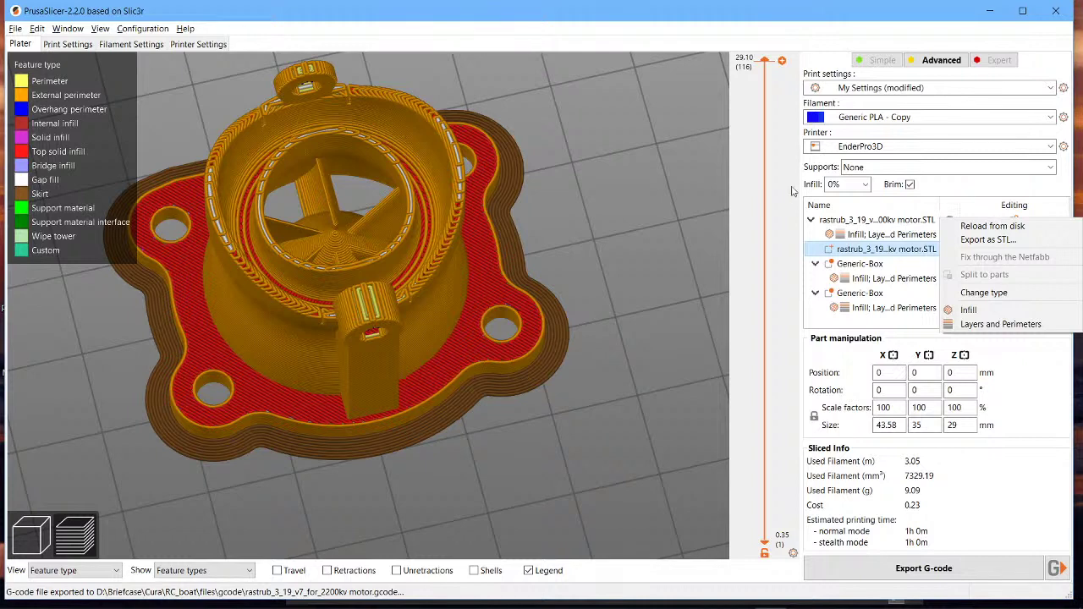
{"action": "left_click", "coordinate": [706, 238]}
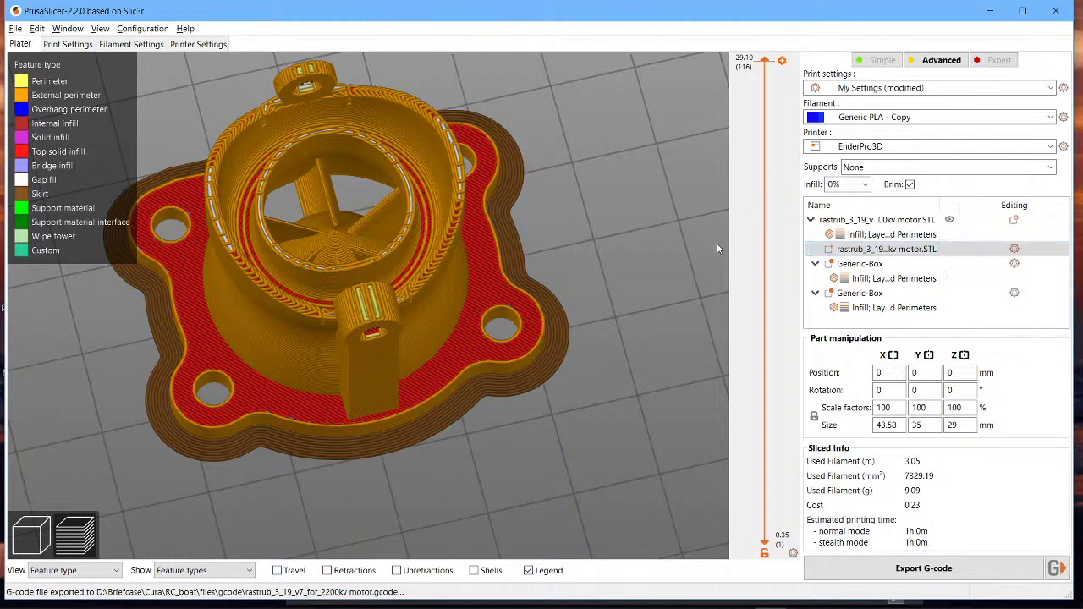
{"action": "left_click", "coordinate": [28, 546]}
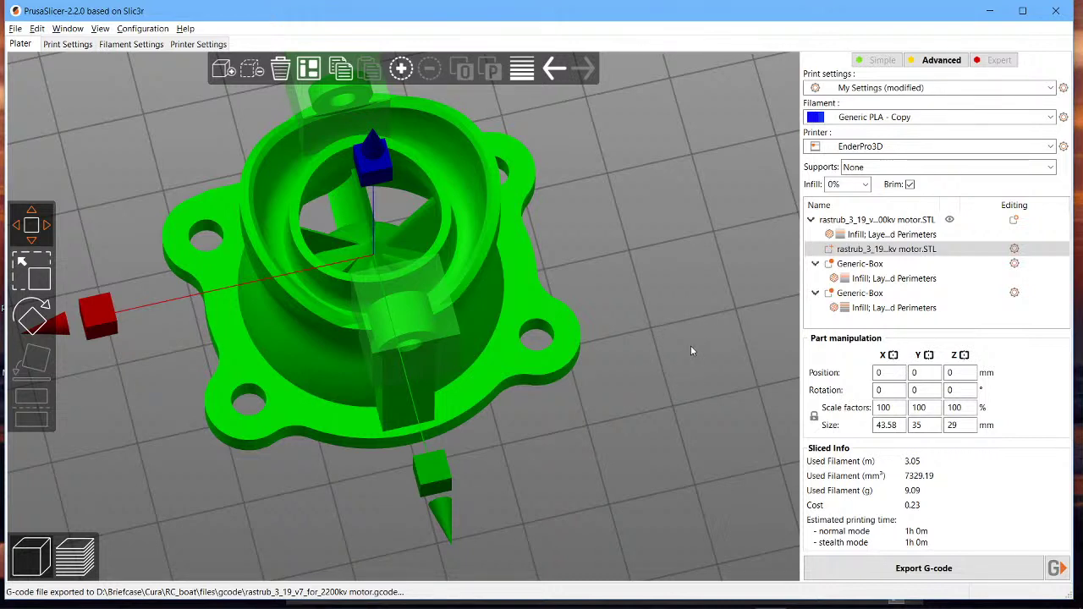
{"action": "left_click_drag", "start_coordinate": [716, 320], "coordinate": [467, 301]}
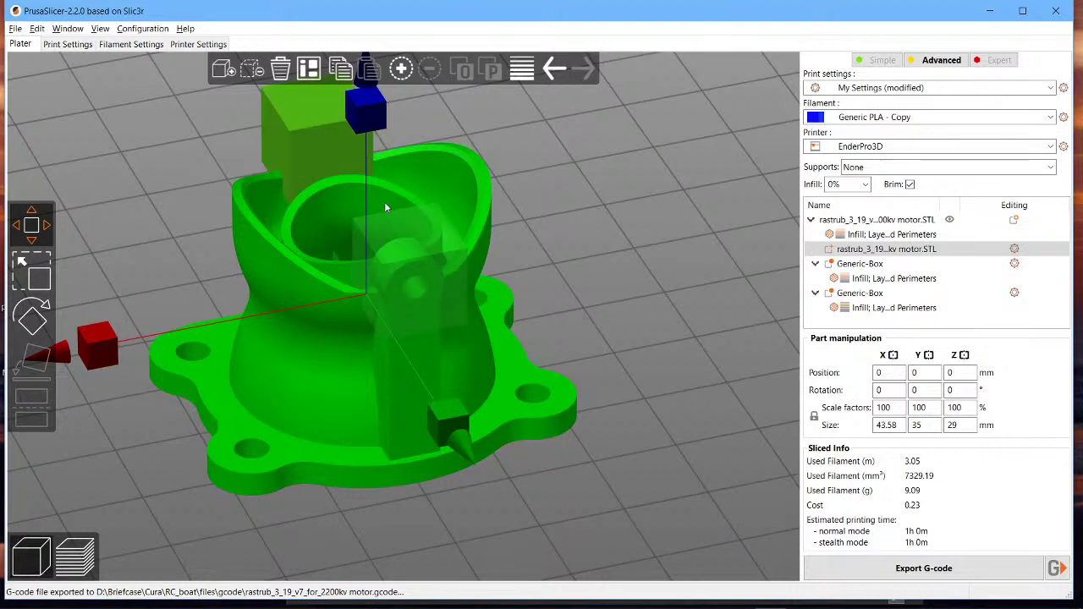
{"action": "right_click_drag", "start_coordinate": [572, 492], "coordinate": [591, 489]}
{"action": "mouse_move", "coordinate": [614, 477]}
{"action": "left_mouse_down"}
{"action": "mouse_move", "coordinate": [624, 470]}
{"action": "mouse_move", "coordinate": [614, 463]}
{"action": "left_mouse_up"}
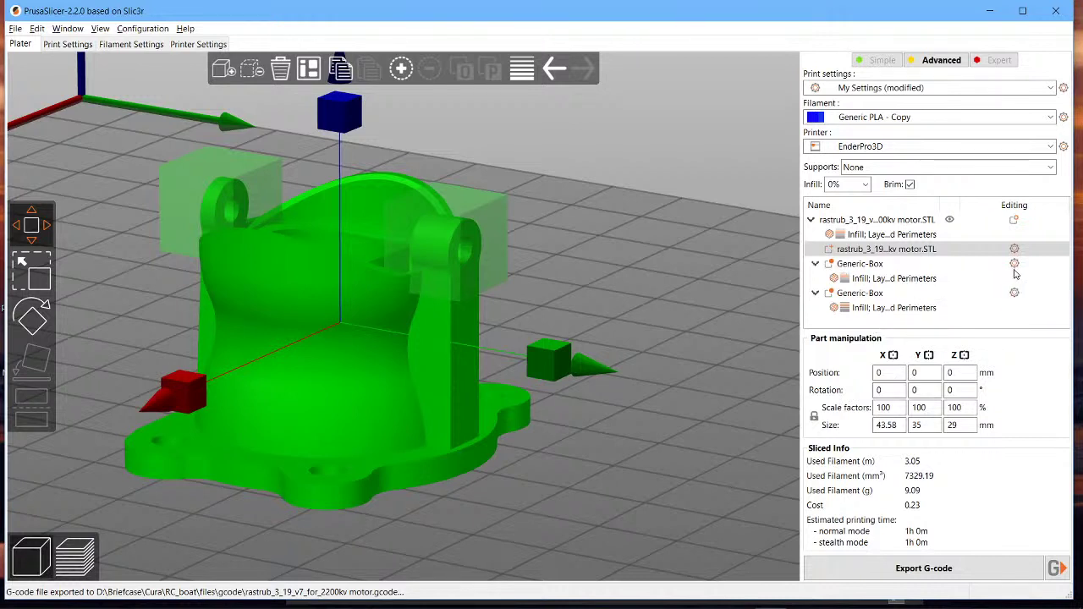
{"action": "left_click", "coordinate": [1014, 220]}
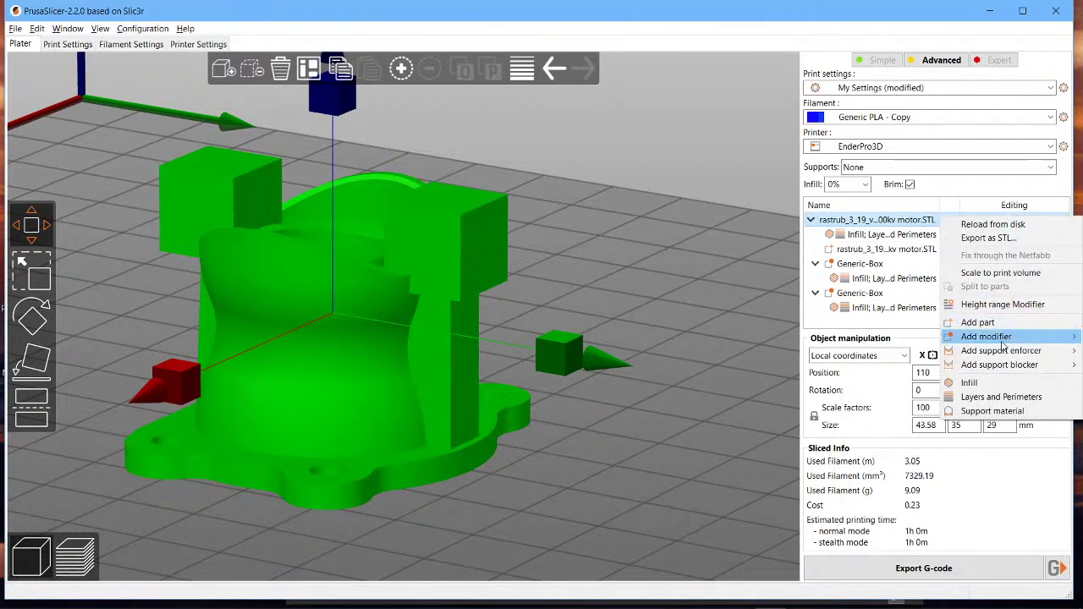
{"action": "mouse_move", "coordinate": [1004, 343]}
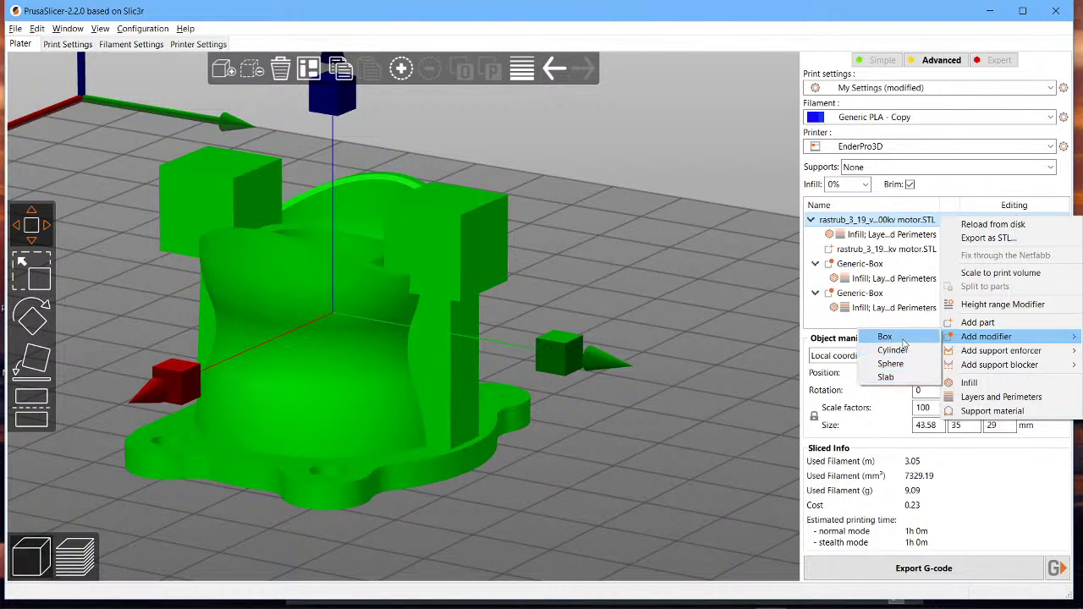
{"action": "left_click", "coordinate": [679, 273]}
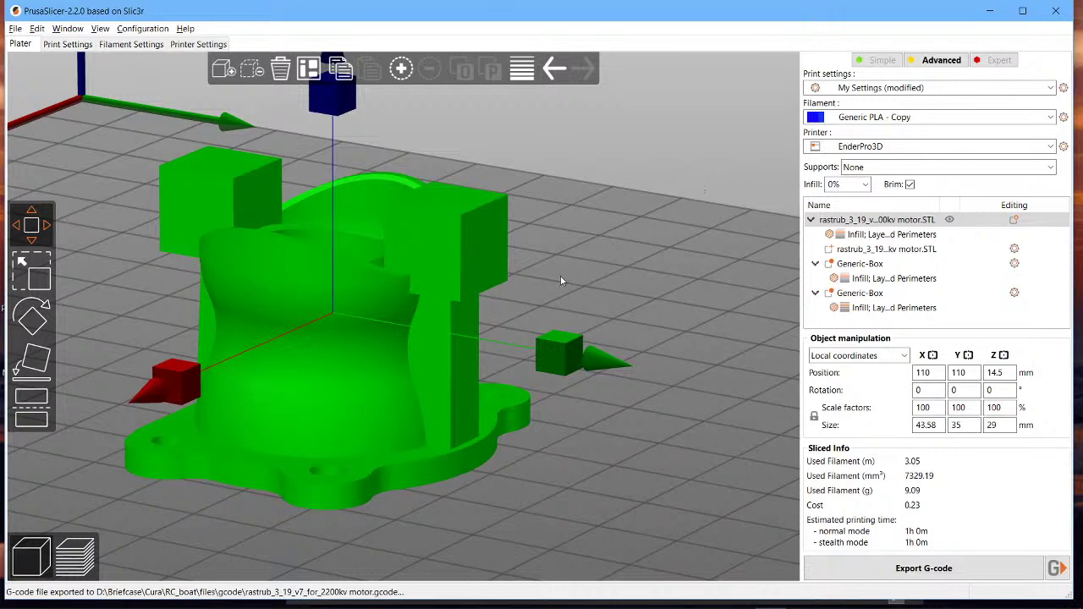
Step: Try moving the second box modifier along its axes, and undo the move
{"action": "left_click", "coordinate": [499, 261]}
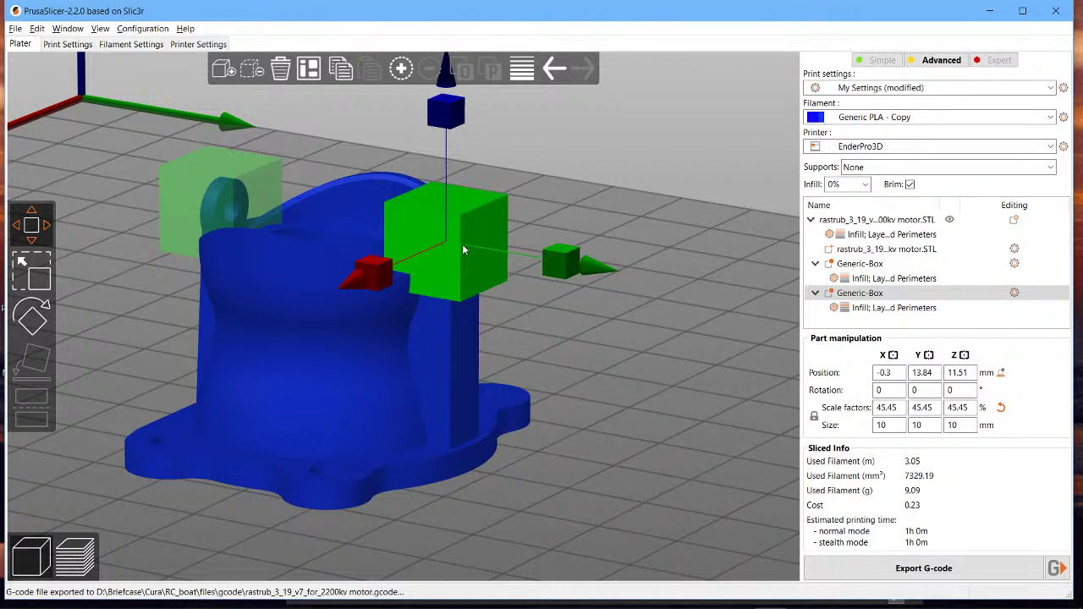
{"action": "left_click_drag", "start_coordinate": [446, 111], "coordinate": [444, 110]}
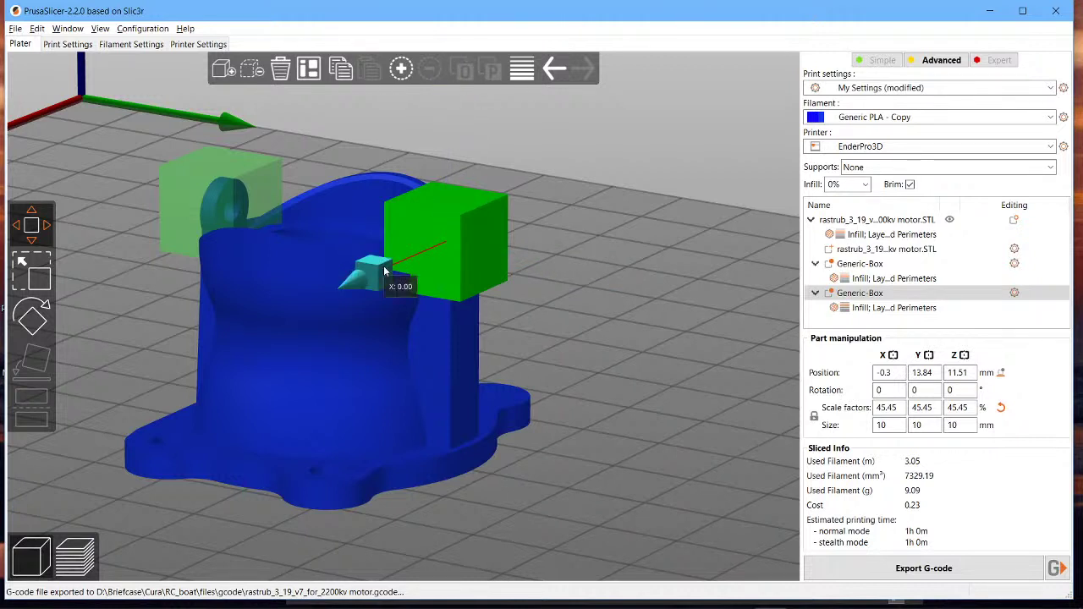
{"action": "left_click_drag", "start_coordinate": [384, 271], "coordinate": [385, 272]}
{"action": "left_click_drag", "start_coordinate": [564, 272], "coordinate": [645, 303]}
{"action": "key", "text": "ctrl+z"}
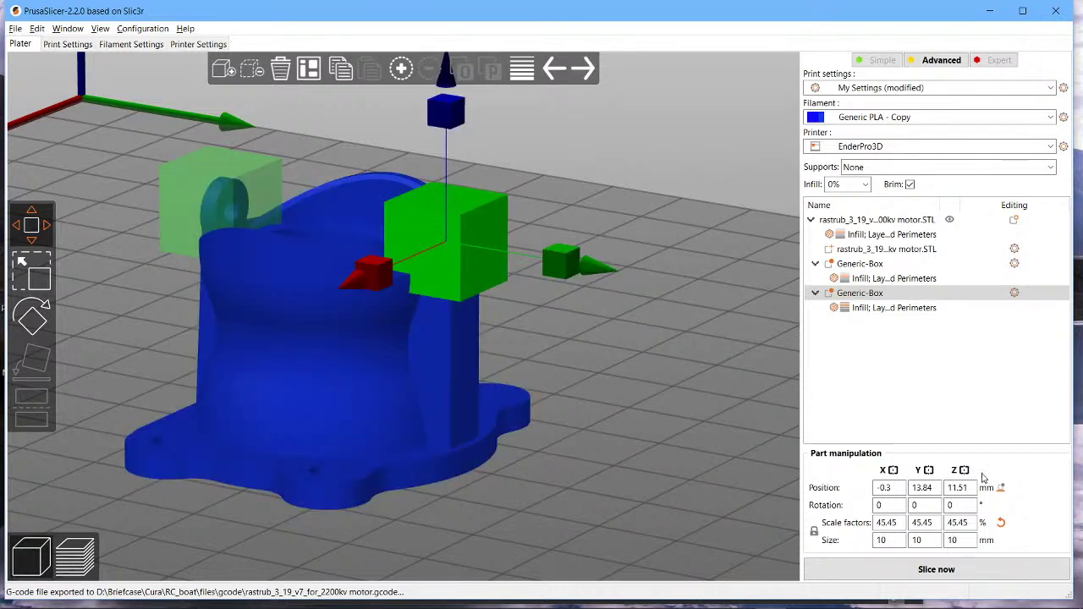
Step: Check the size of the second box modifier and view the model from the front
{"action": "left_click", "coordinate": [899, 540]}
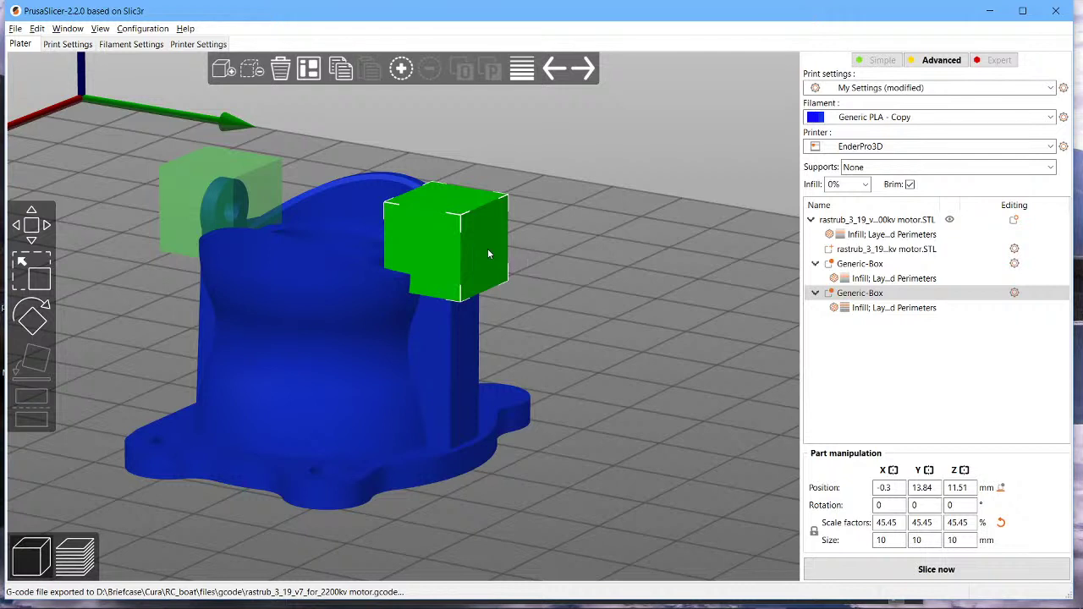
{"action": "left_click", "coordinate": [891, 540]}
{"action": "left_click_drag", "start_coordinate": [647, 191], "coordinate": [606, 206]}
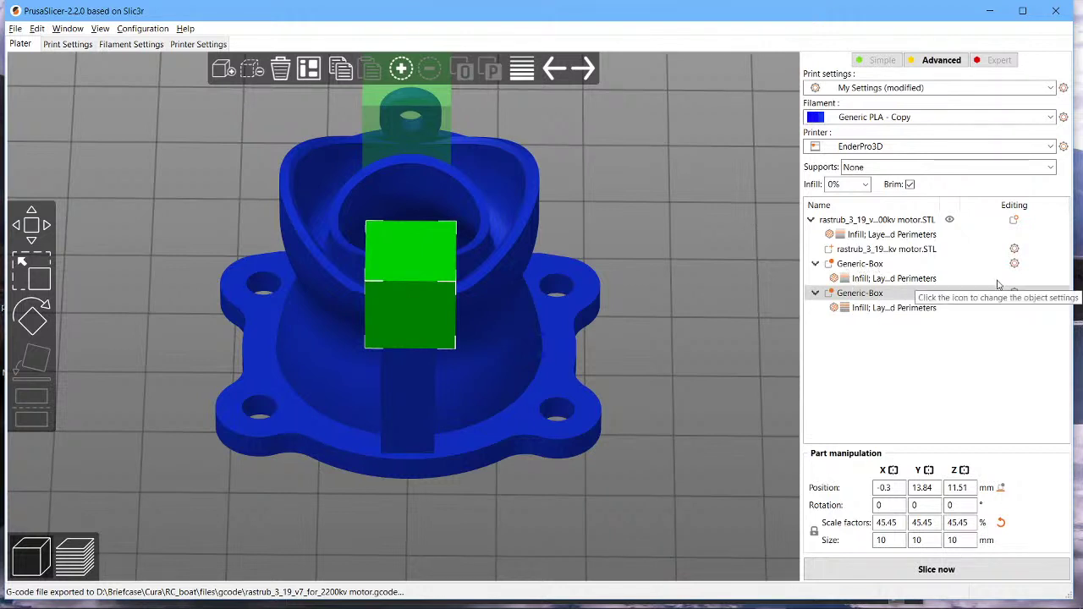
{"action": "right_click", "coordinate": [939, 265]}
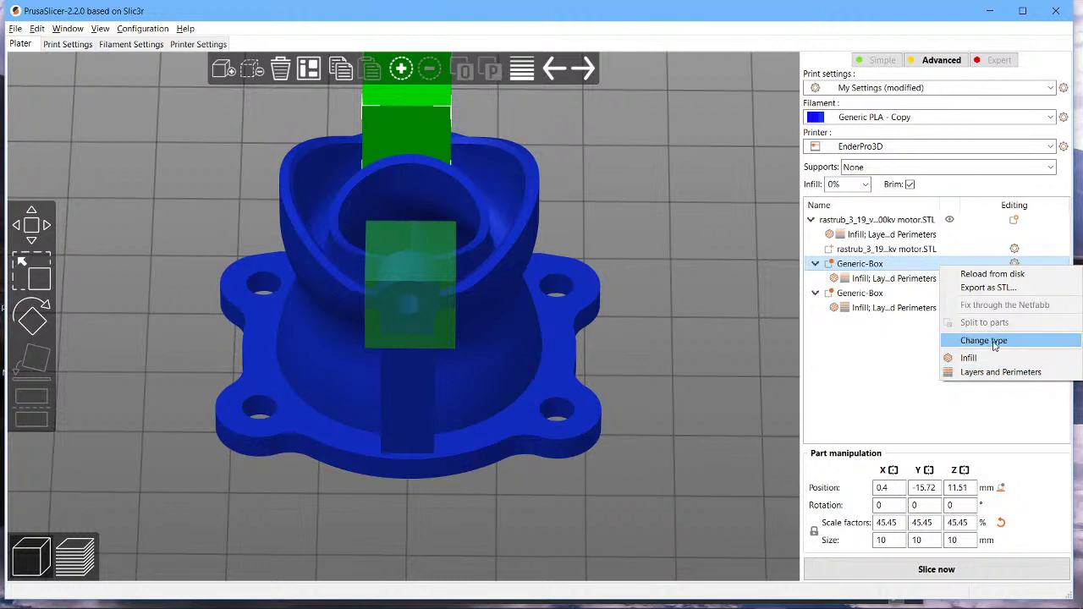
{"action": "left_click", "coordinate": [983, 340]}
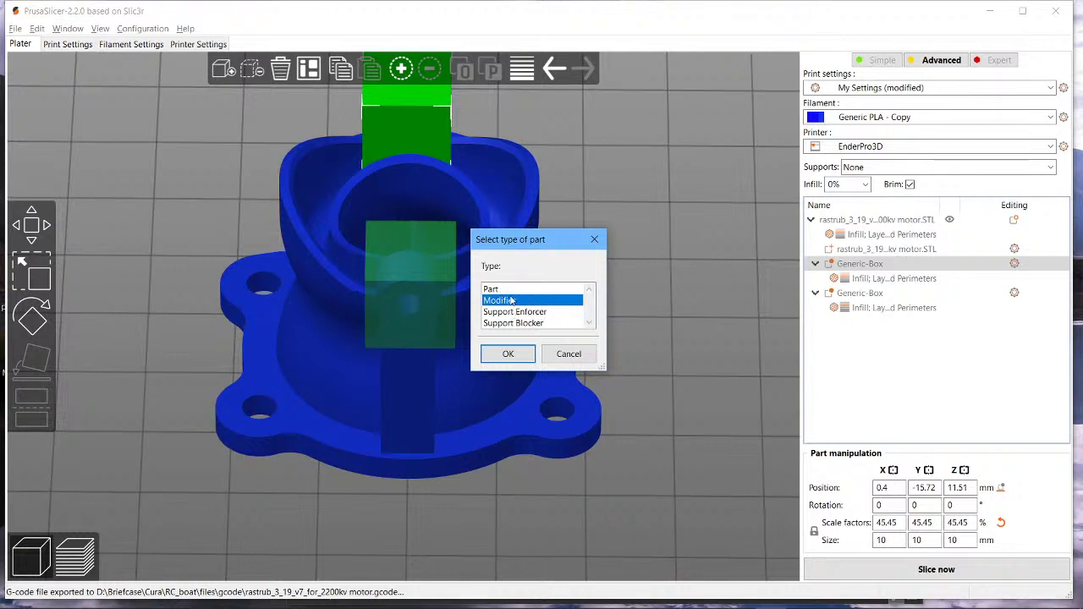
{"action": "left_click", "coordinate": [570, 352]}
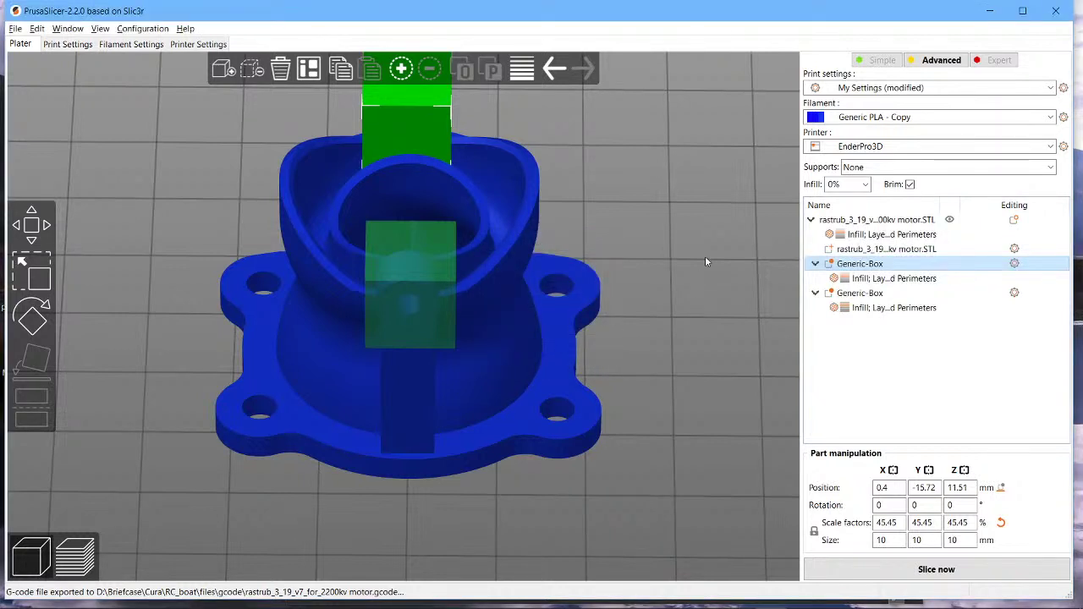
Step: Compare the first box modifier's infill, layer and perimeter overrides with those of the whole object
{"action": "left_click", "coordinate": [895, 281]}
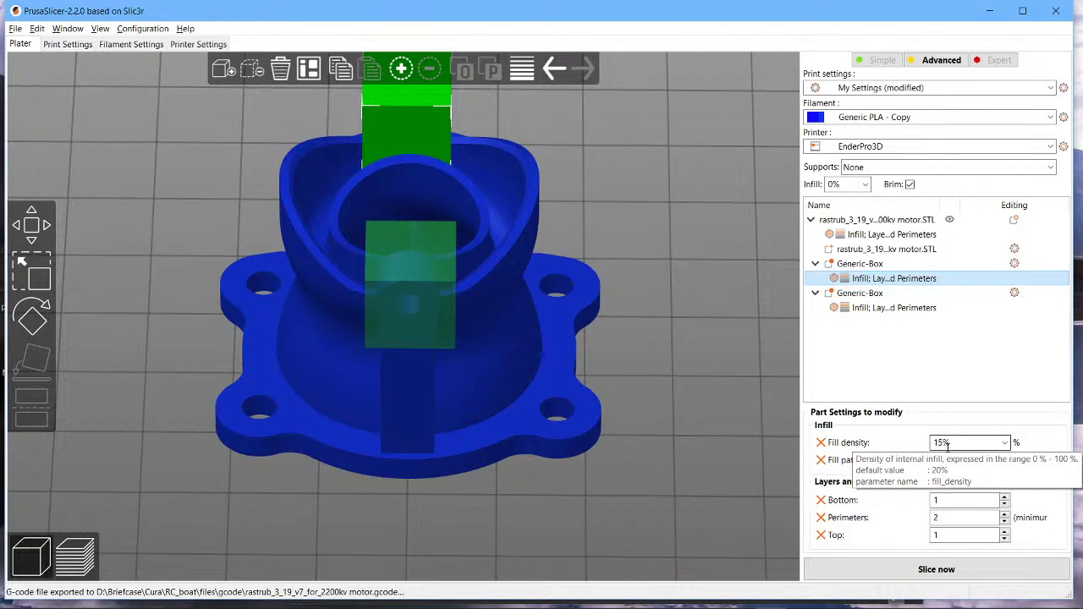
{"action": "left_click", "coordinate": [879, 237]}
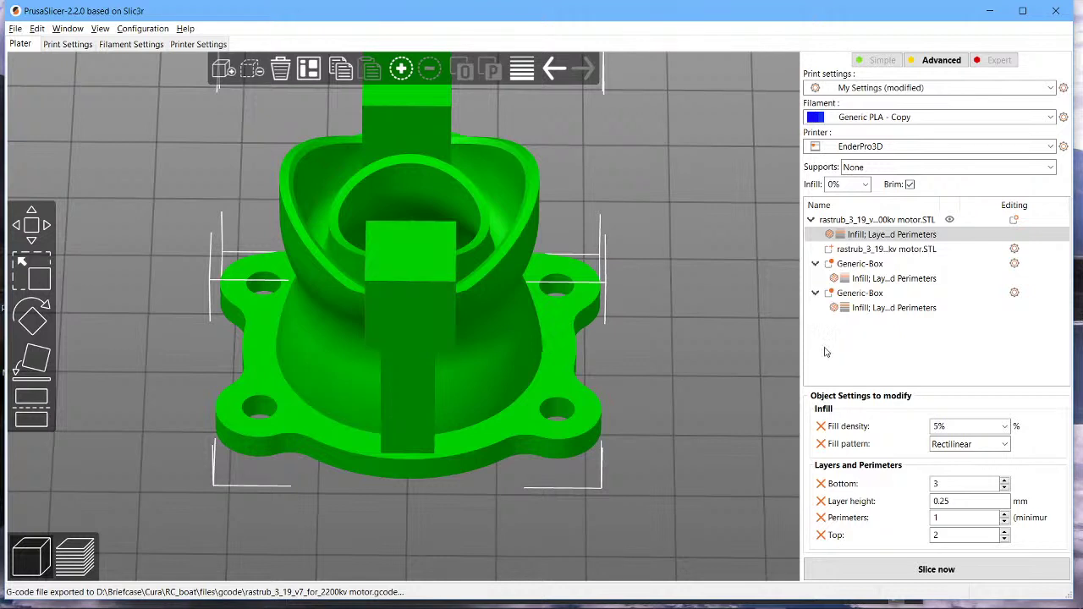
{"action": "left_click", "coordinate": [904, 281]}
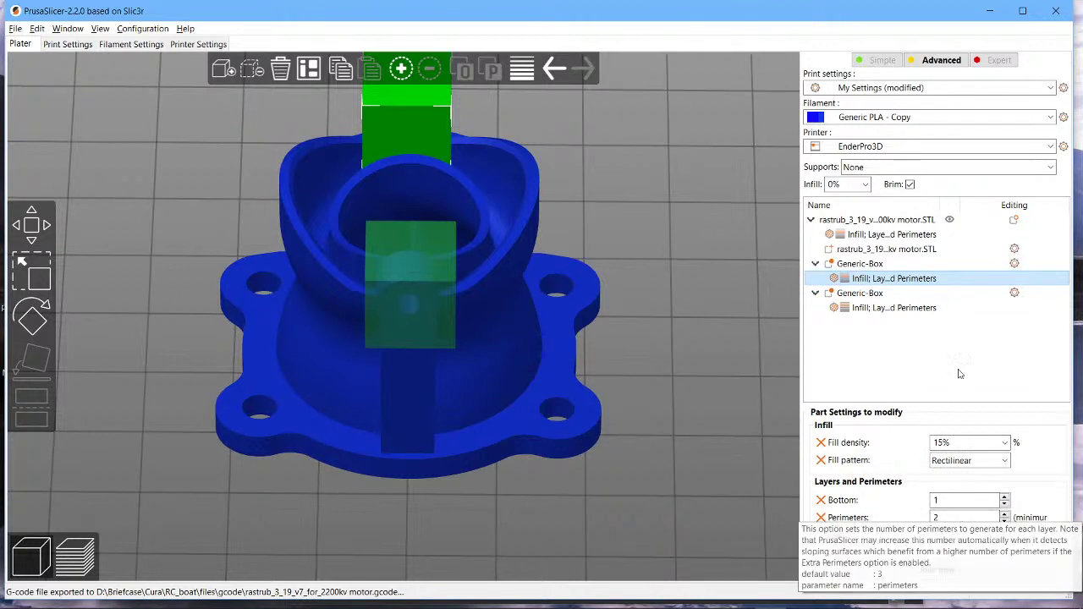
{"action": "left_click", "coordinate": [892, 235]}
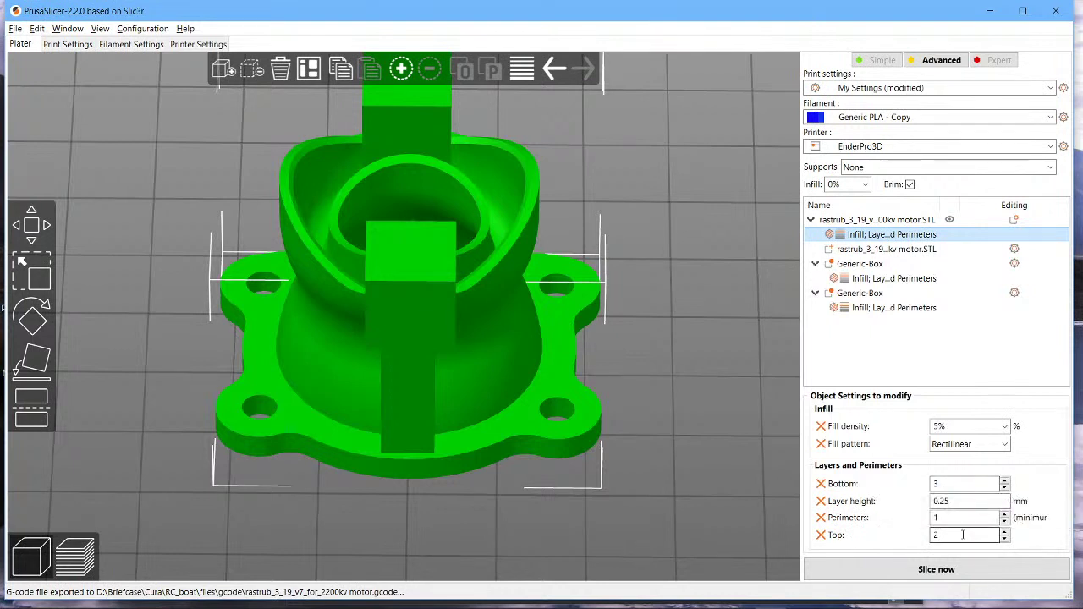
{"action": "left_click", "coordinate": [895, 282]}
{"action": "left_click", "coordinate": [895, 279]}
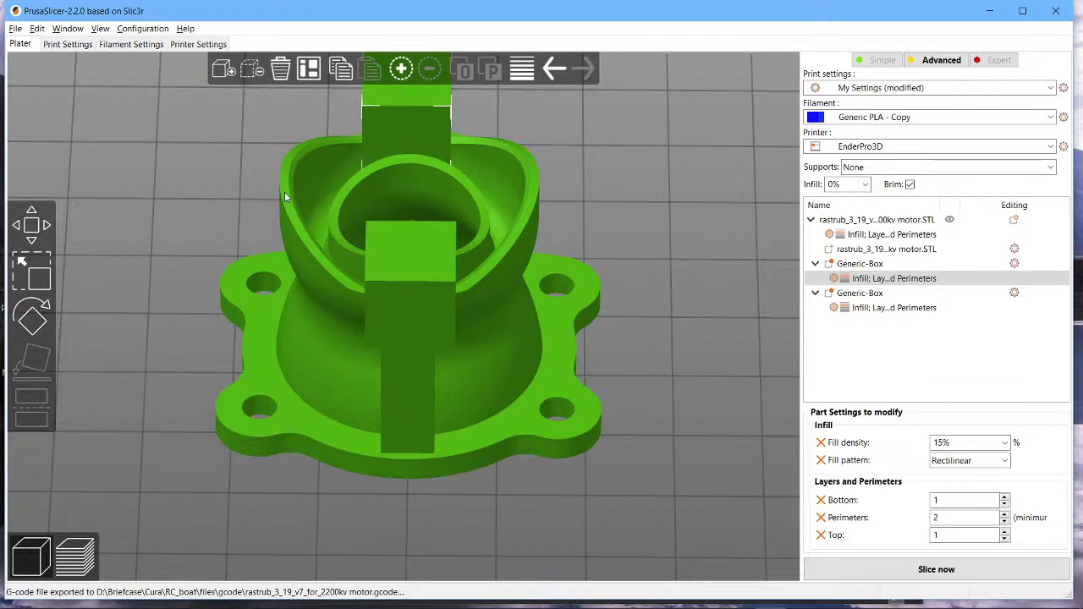
{"action": "left_click", "coordinate": [880, 239]}
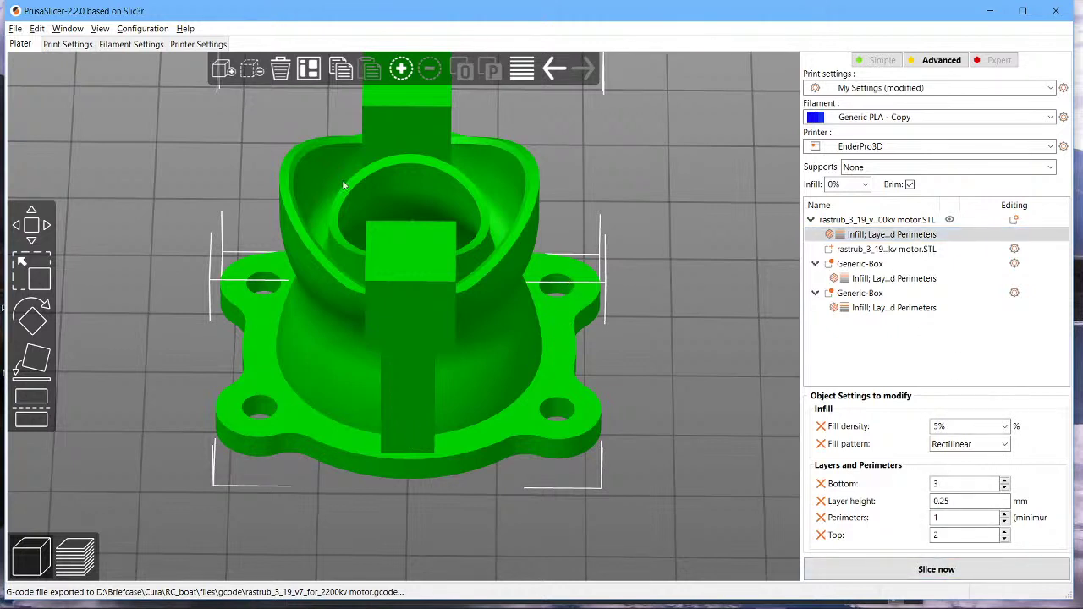
Step: Review the infill, bottom, top and perimeter overrides of both box modifiers
{"action": "left_click", "coordinate": [859, 264]}
{"action": "left_click", "coordinate": [859, 264]}
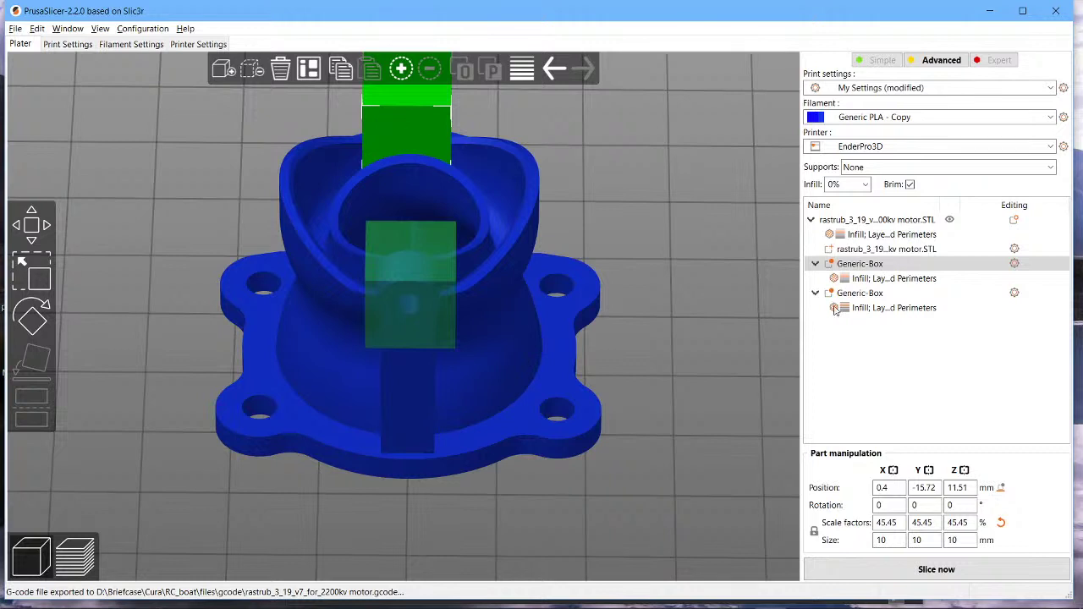
{"action": "left_click", "coordinate": [892, 279]}
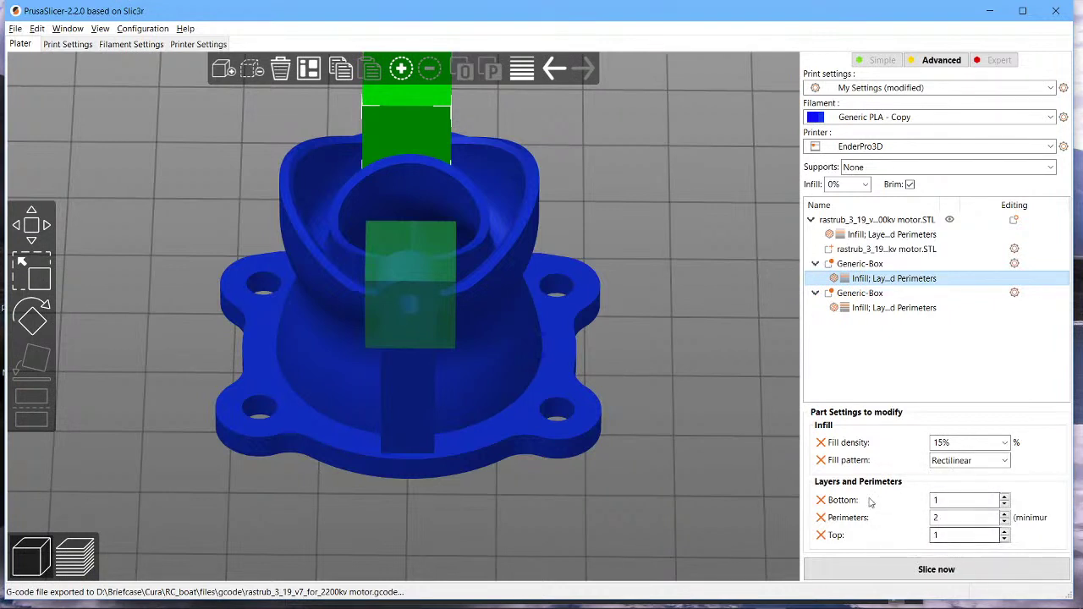
{"action": "left_click", "coordinate": [1064, 382]}
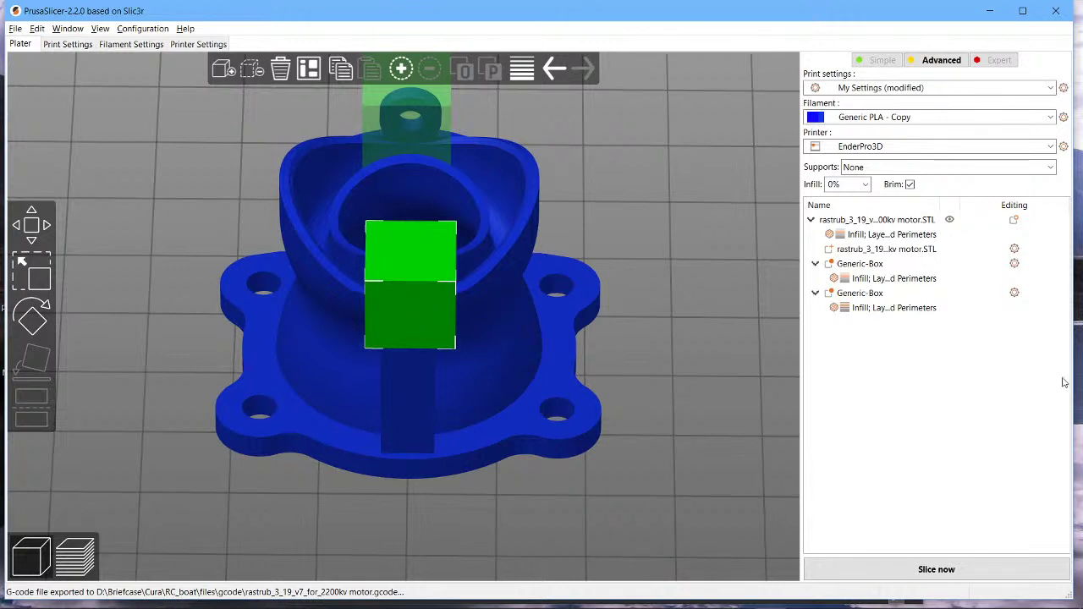
{"action": "left_click", "coordinate": [972, 311]}
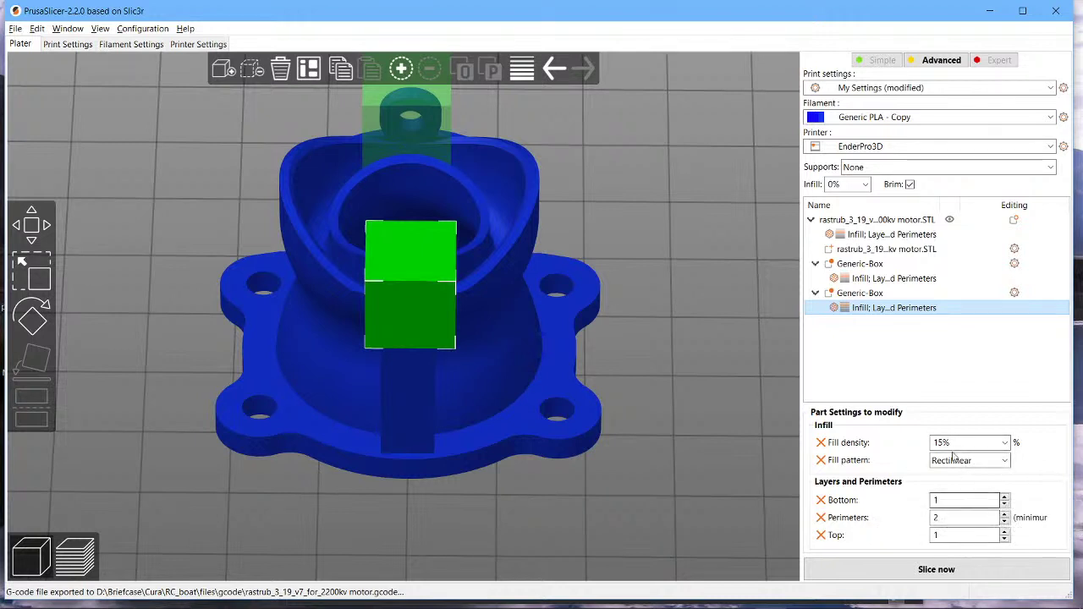
Step: Slice the model, inspect the lug layers down to a height of 23.85 mm, and restore the full layer range
{"action": "left_click", "coordinate": [906, 573]}
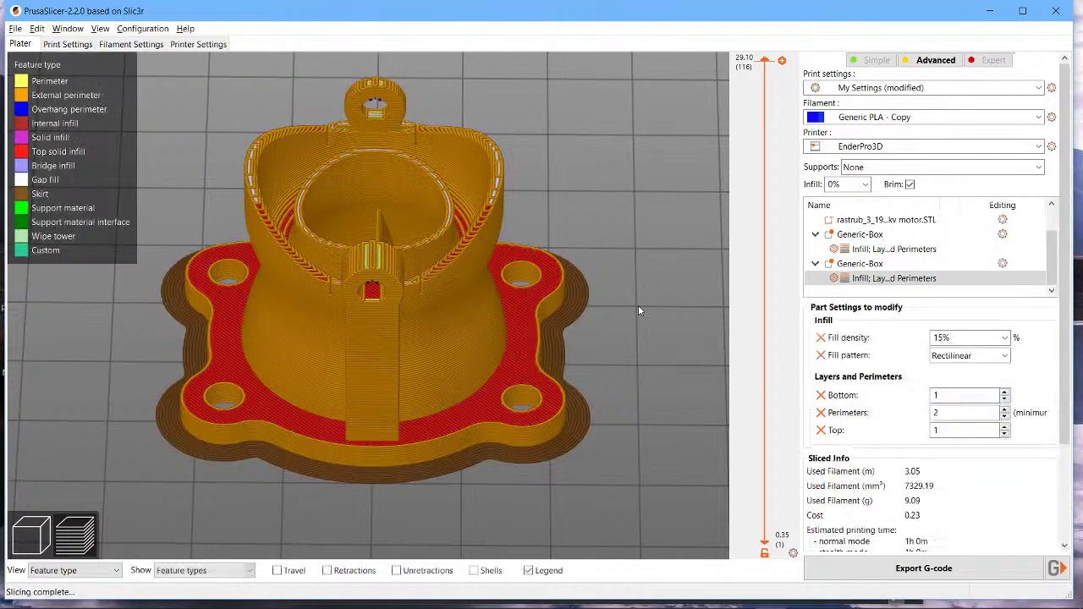
{"action": "left_click_drag", "start_coordinate": [638, 208], "coordinate": [648, 222]}
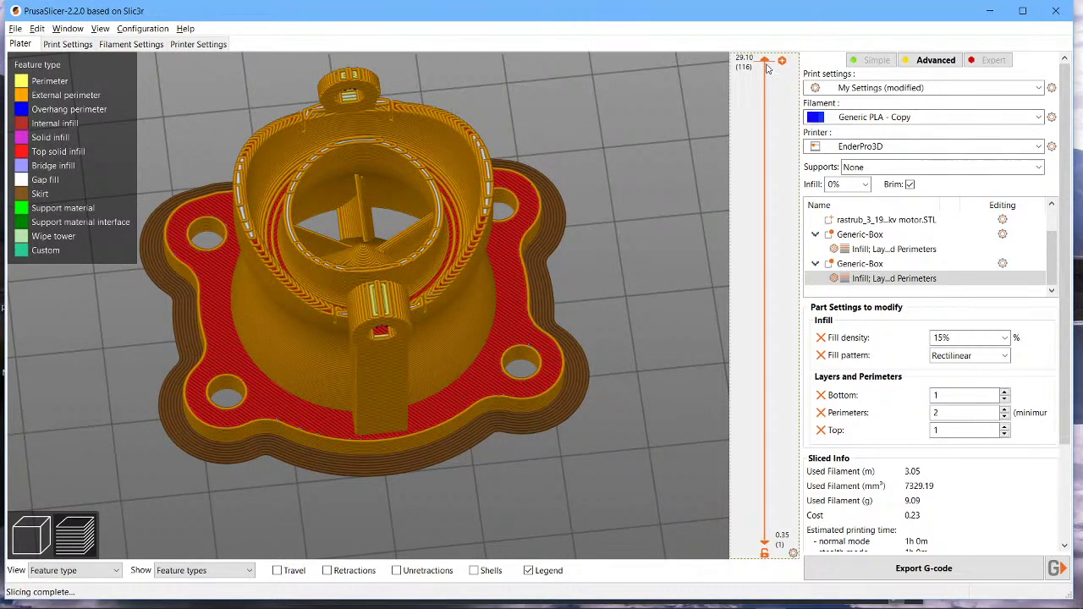
{"action": "left_click_drag", "start_coordinate": [766, 68], "coordinate": [766, 99]}
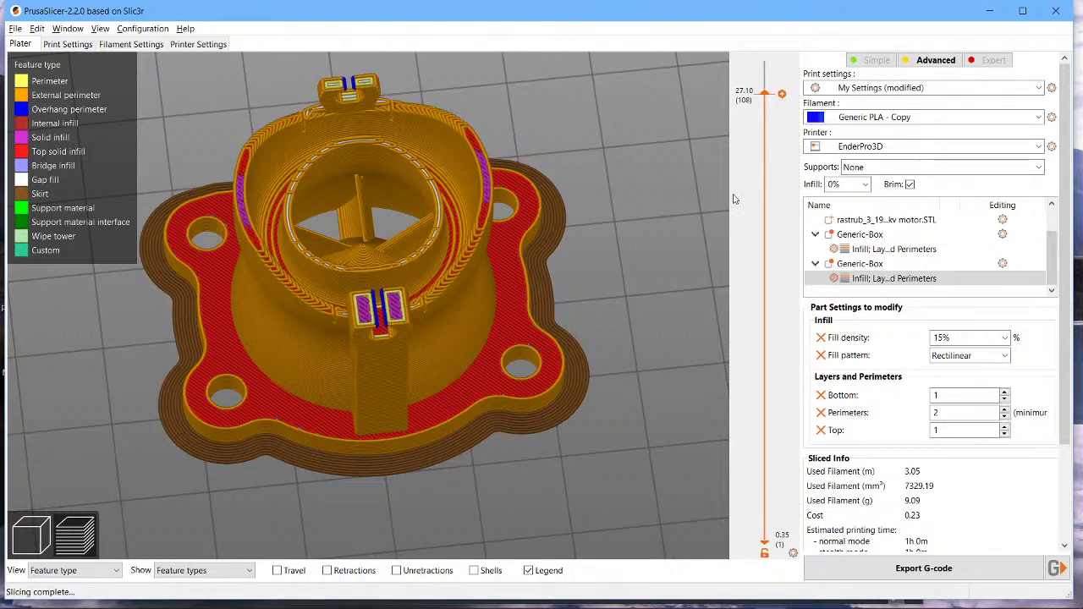
{"action": "left_click_drag", "start_coordinate": [769, 98], "coordinate": [760, 151]}
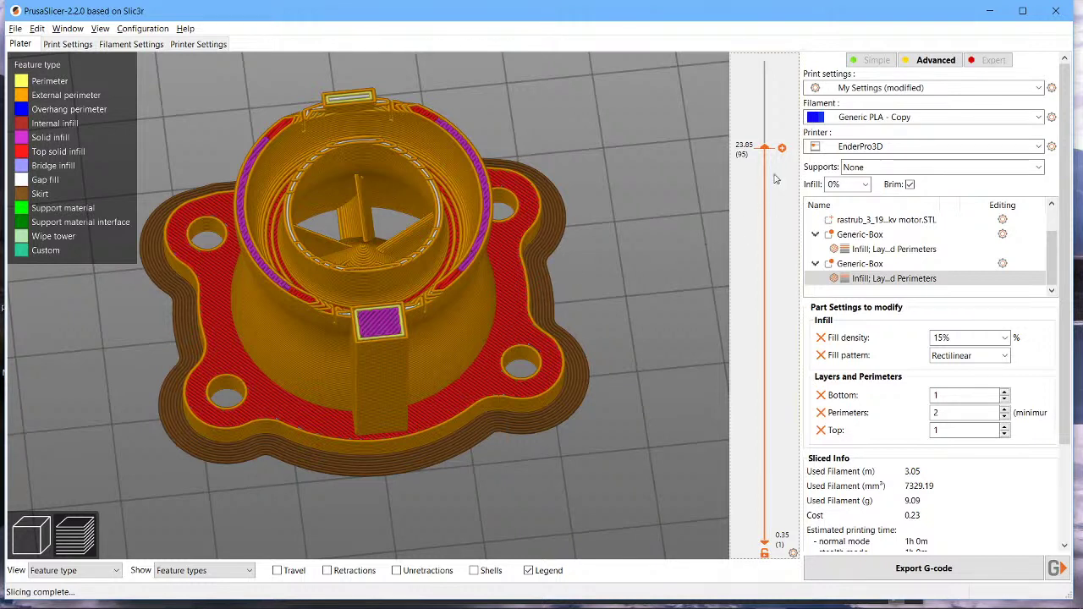
{"action": "left_click_drag", "start_coordinate": [764, 154], "coordinate": [744, 34]}
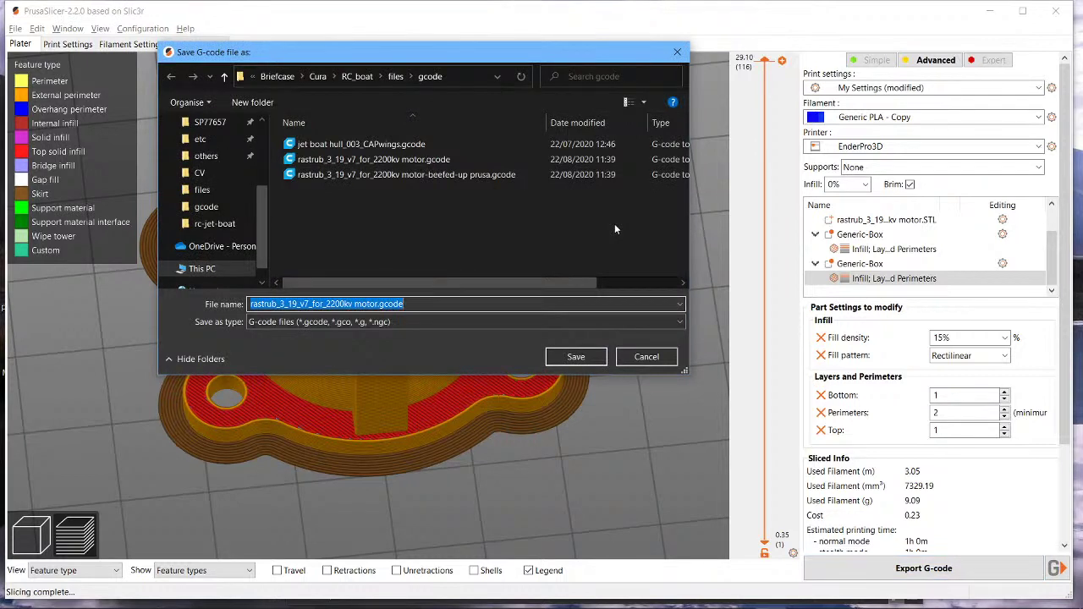
Step: Save the G-code over the existing file rastrub_3_19_v7_for_2200kv motor-beefed-up prusa.gcode
{"action": "double_click", "coordinate": [484, 176]}
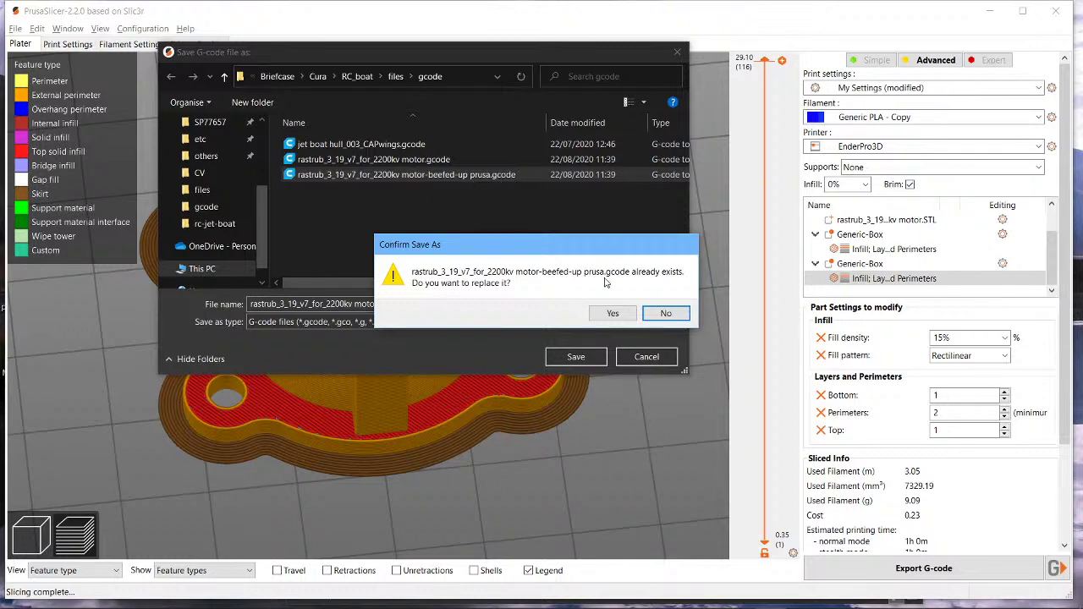
{"action": "left_click", "coordinate": [613, 313]}
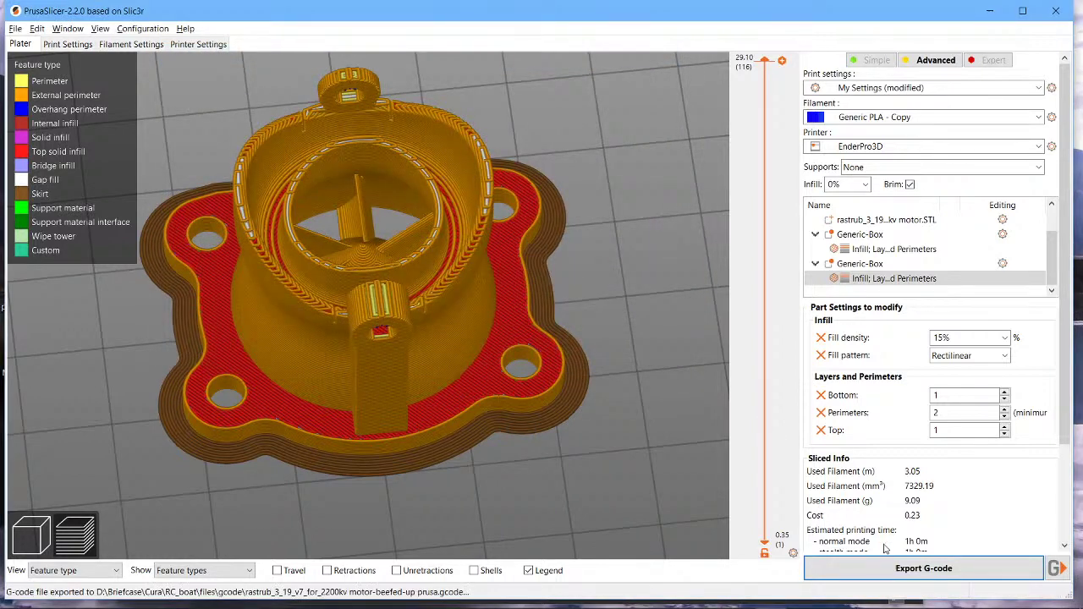
Step: Check the modification dates and sizes of the G-code files in the export folder without saving again
{"action": "left_click", "coordinate": [884, 572]}
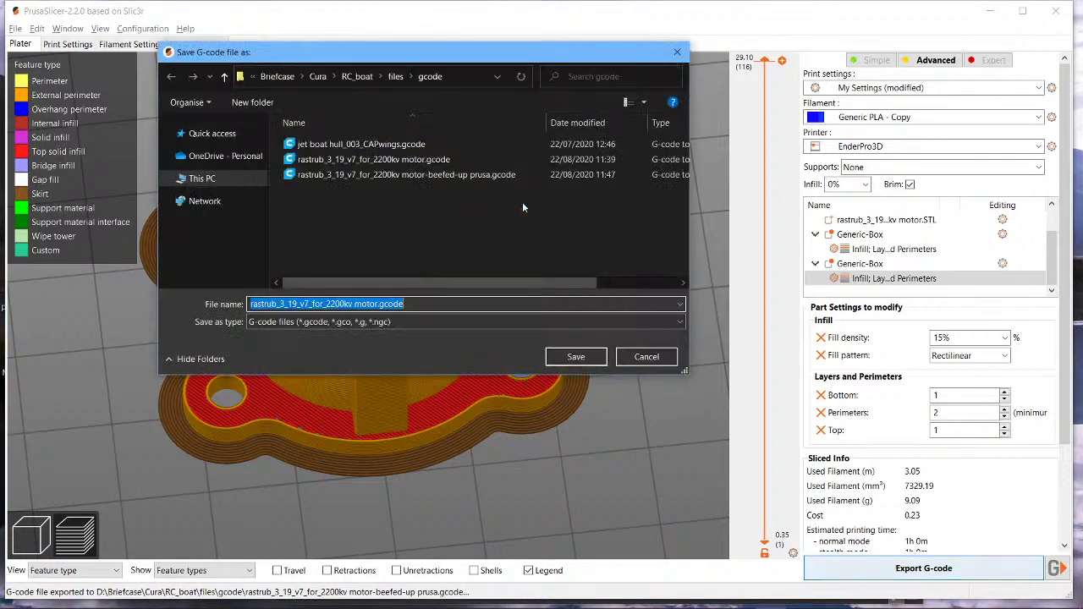
{"action": "left_click_drag", "start_coordinate": [405, 282], "coordinate": [486, 288]}
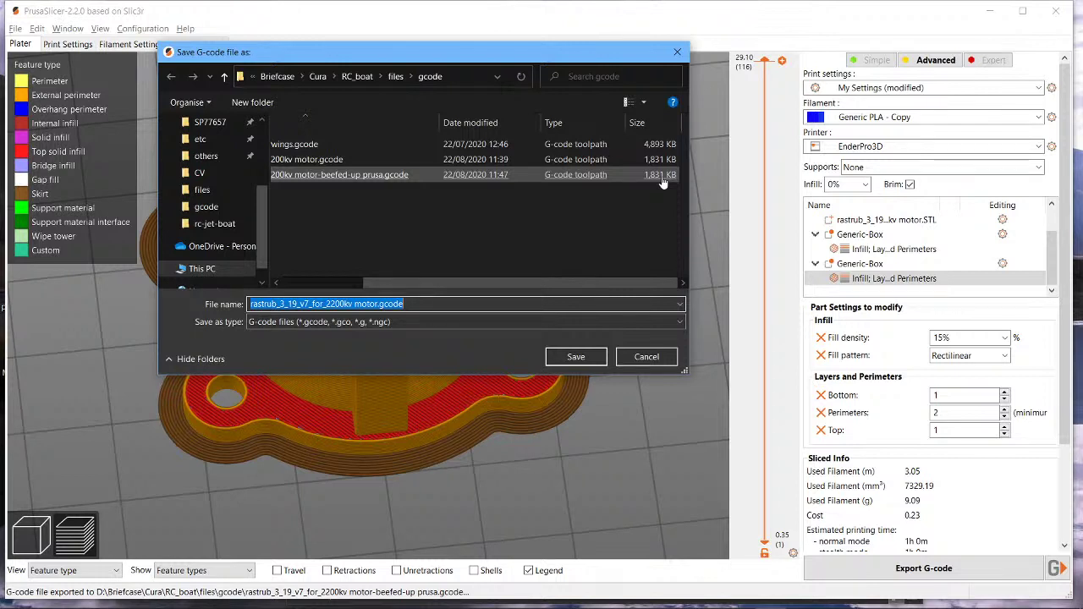
{"action": "left_click", "coordinate": [646, 357]}
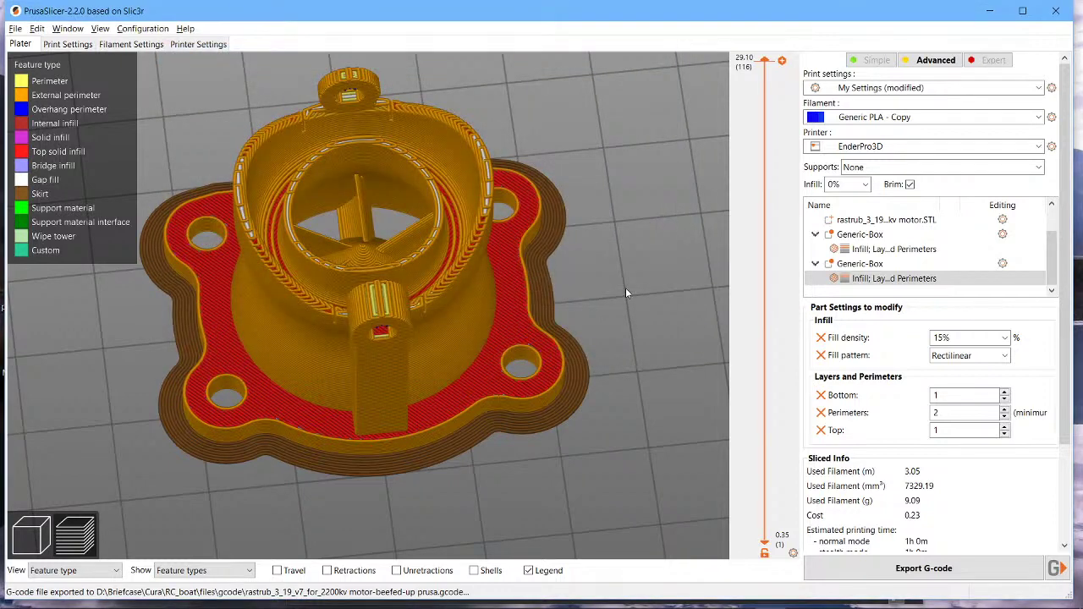
Step: Switch to Ultimaker Cura and show the motor mount's per-model settings in the Prepare stage
{"action": "key", "text": "alt+Tab"}
{"action": "key", "text": "alt+Tab"}
{"action": "key", "text": "alt+Tab"}
{"action": "key", "text": "alt+Tab"}
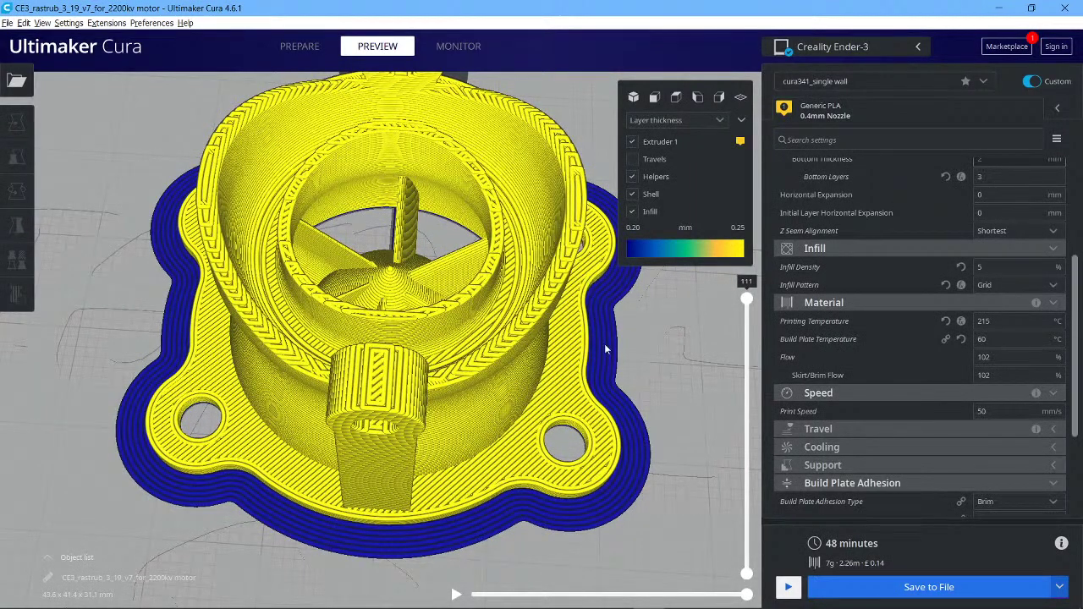
{"action": "left_click", "coordinate": [284, 51]}
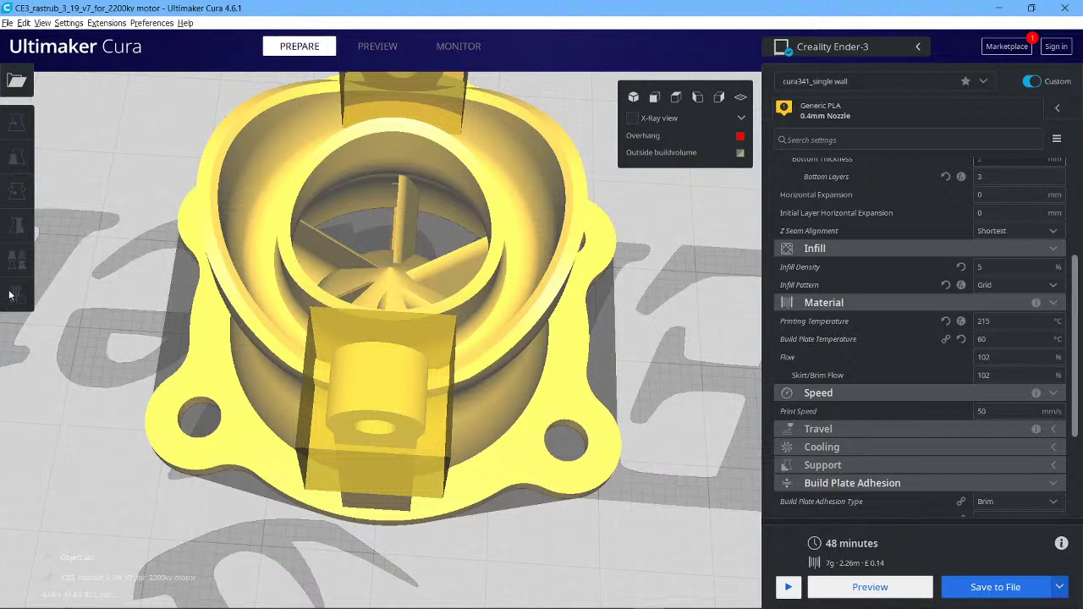
{"action": "left_click", "coordinate": [213, 263]}
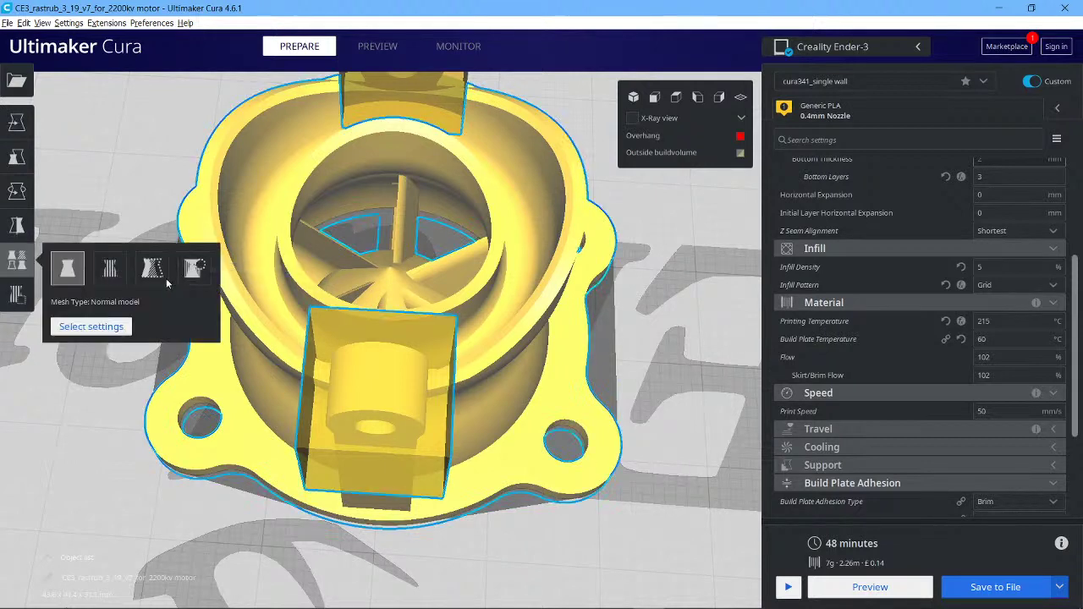
{"action": "left_click", "coordinate": [22, 302]}
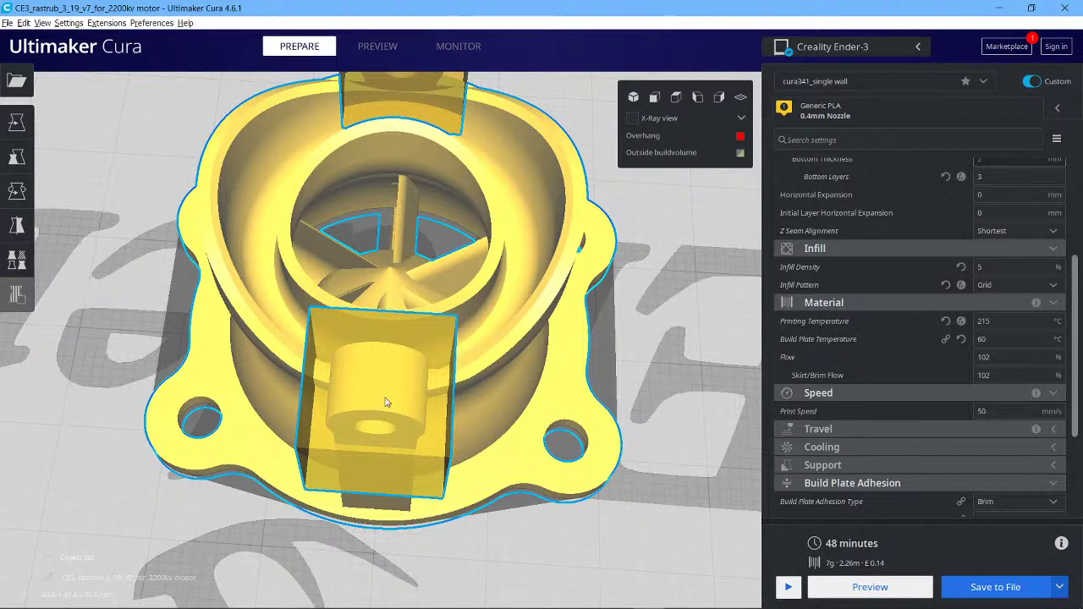
{"action": "left_click", "coordinate": [17, 261]}
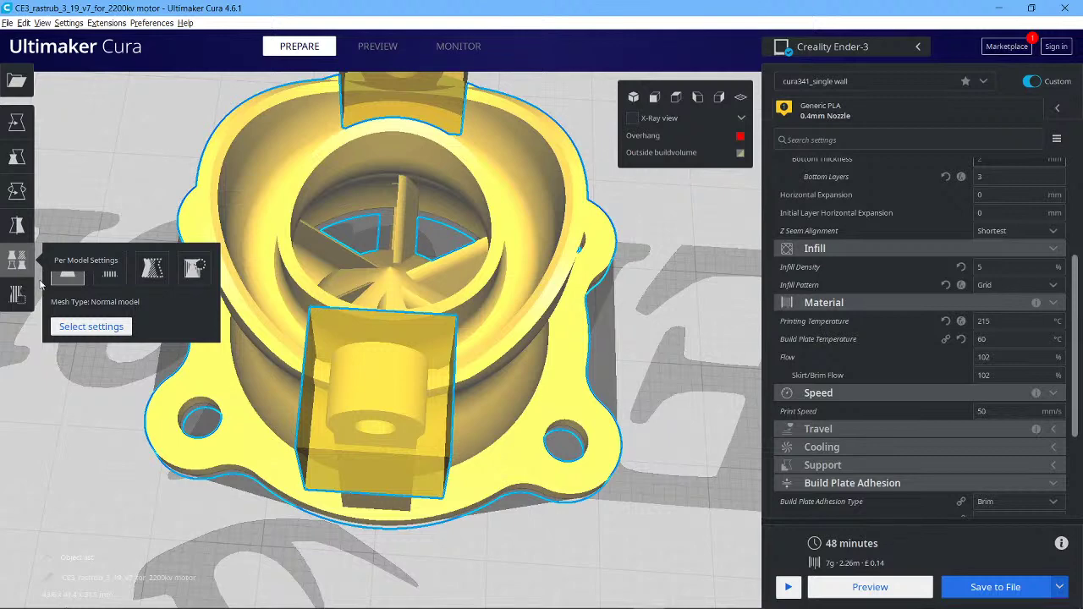
Step: Set the motor mount's mesh type to modify settings for overlaps and review which settings can be customized for it
{"action": "left_click", "coordinate": [154, 269]}
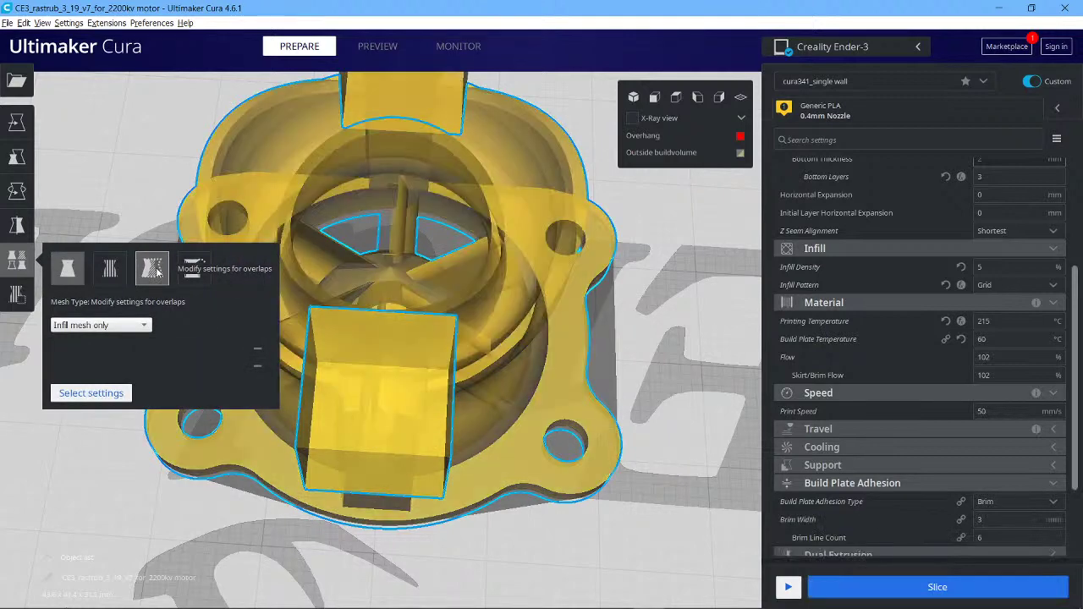
{"action": "left_click", "coordinate": [92, 393]}
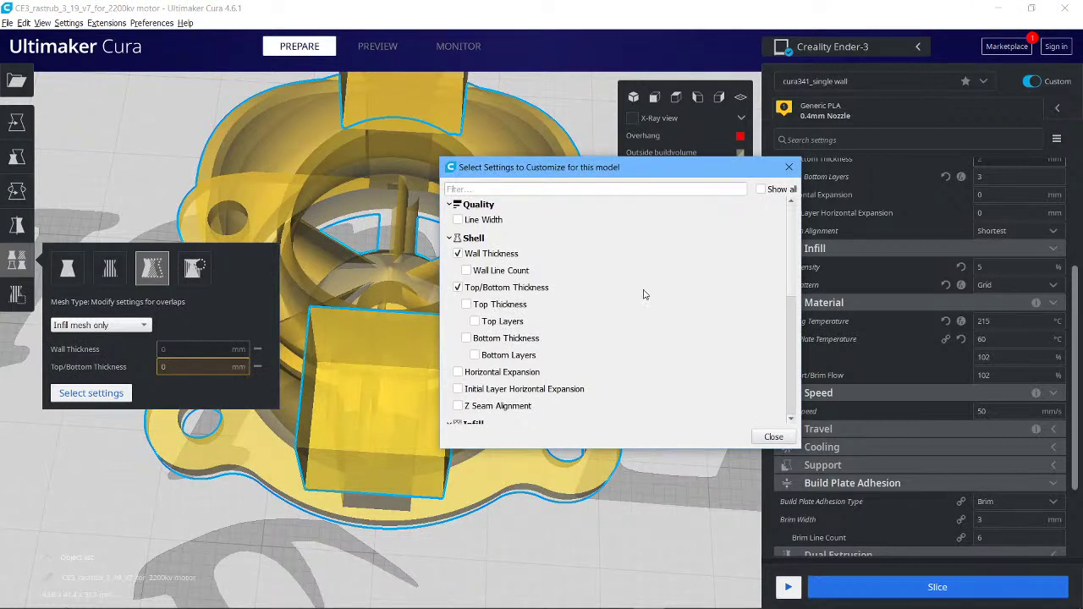
{"action": "left_click_drag", "start_coordinate": [795, 279], "coordinate": [792, 340]}
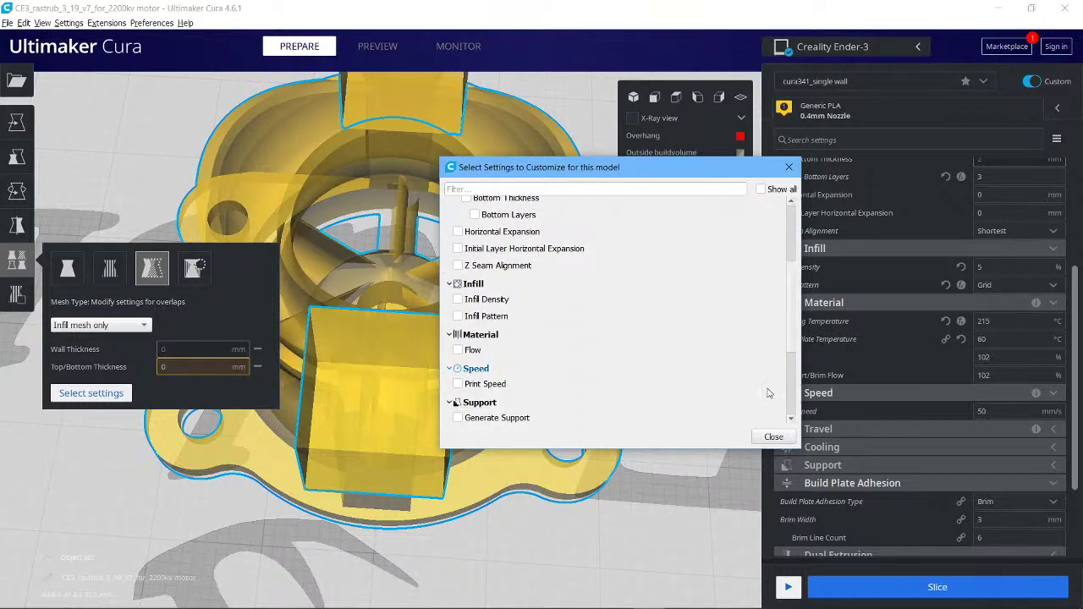
{"action": "left_click", "coordinate": [772, 436]}
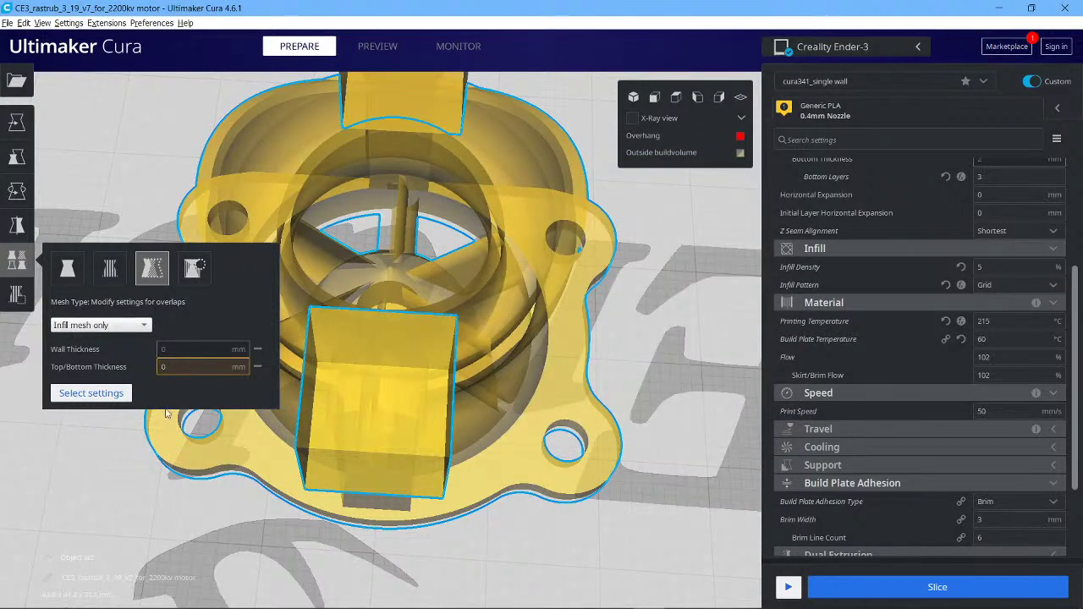
{"action": "left_click", "coordinate": [164, 477]}
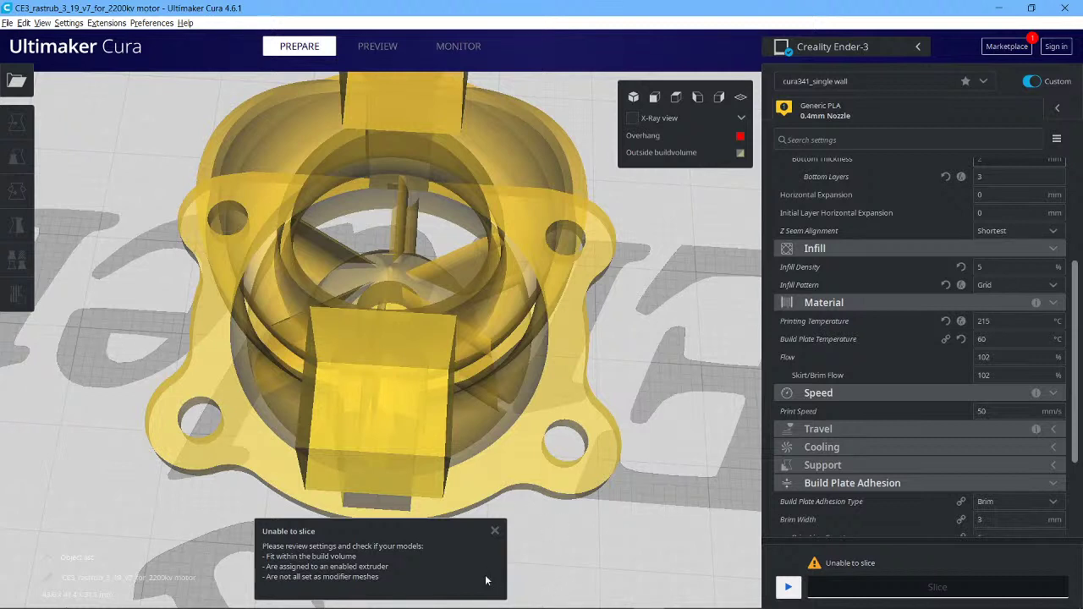
Step: Try to slice the motor mount with its overlap-modifier boxes and dismiss the notices
{"action": "left_click", "coordinate": [496, 532]}
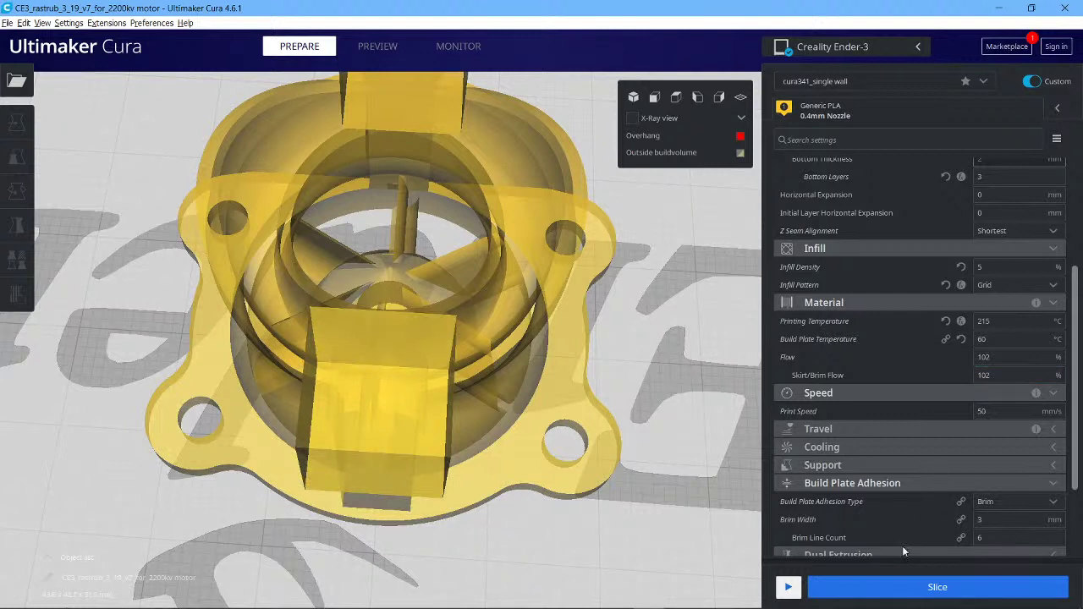
{"action": "left_click", "coordinate": [884, 592]}
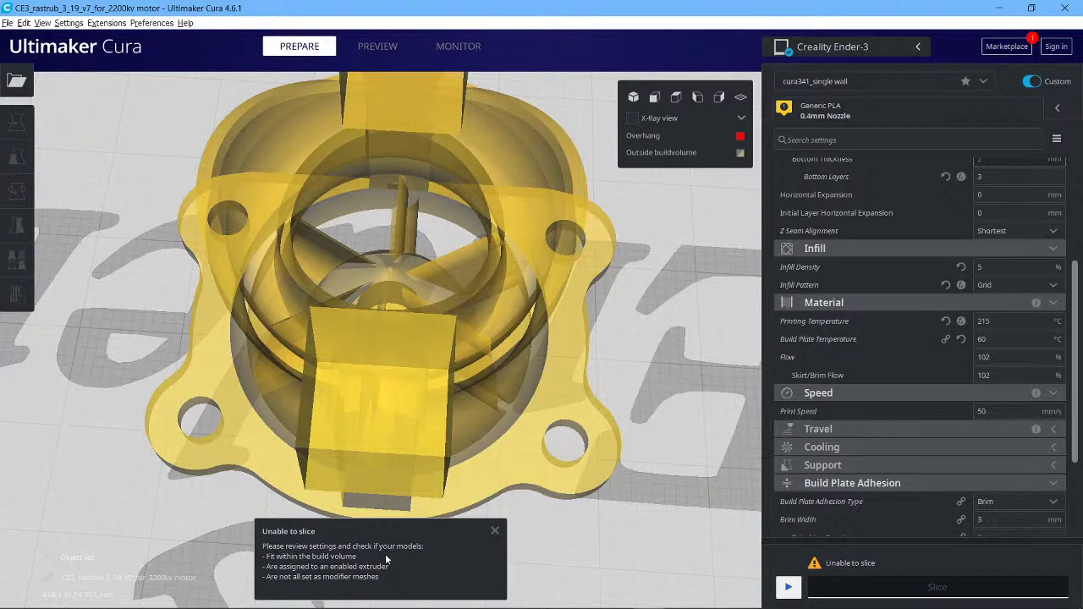
{"action": "left_click", "coordinate": [491, 532]}
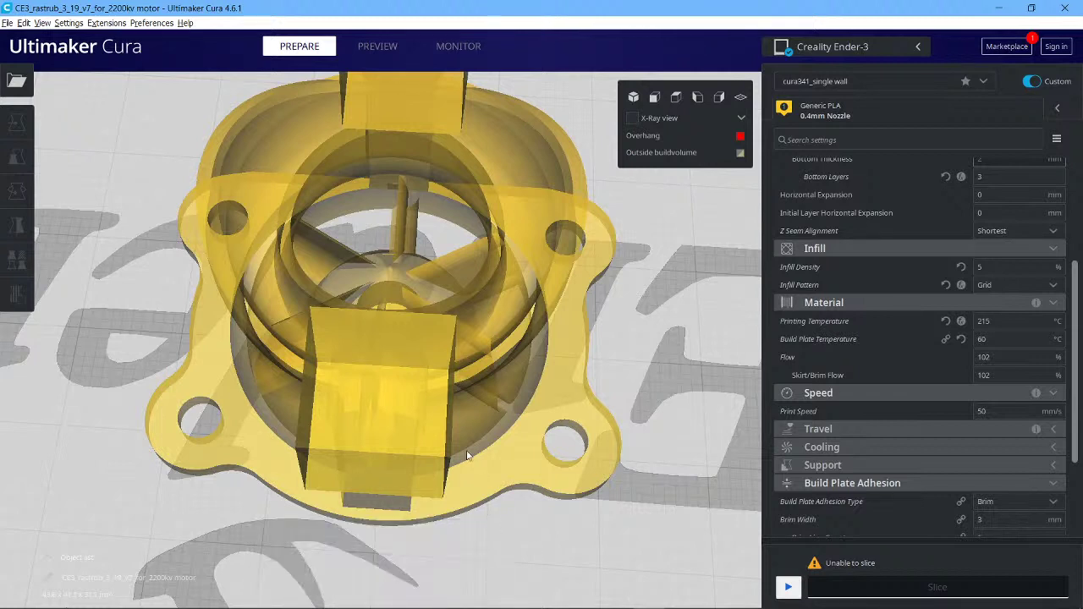
Step: Set the front lug box's Top/Bottom Thickness to 1 mm in its per-model settings
{"action": "right_click_drag", "start_coordinate": [657, 375], "coordinate": [667, 328]}
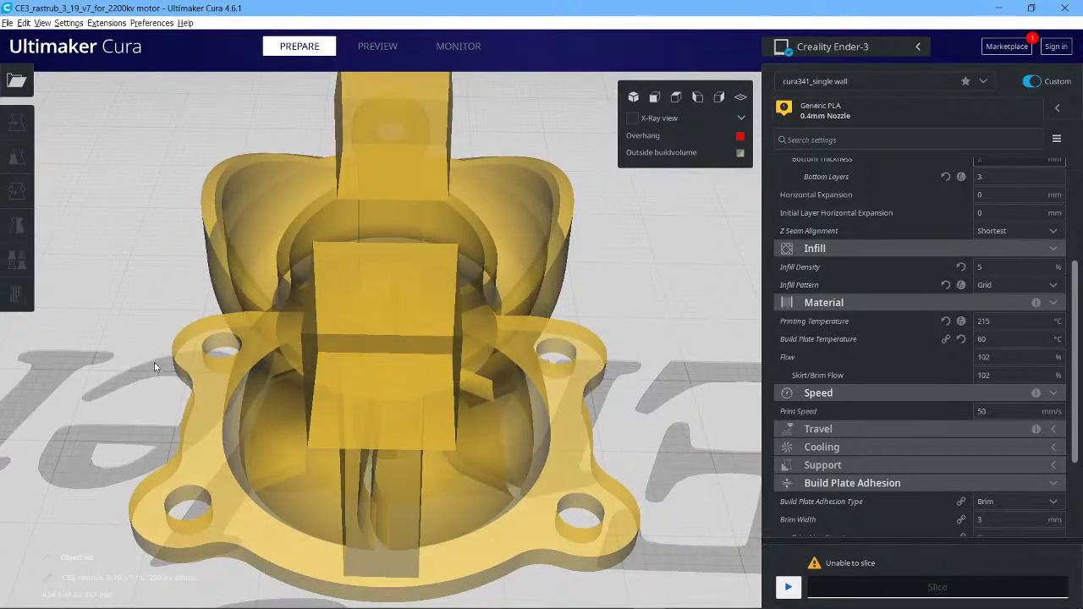
{"action": "right_click_drag", "start_coordinate": [140, 358], "coordinate": [93, 400]}
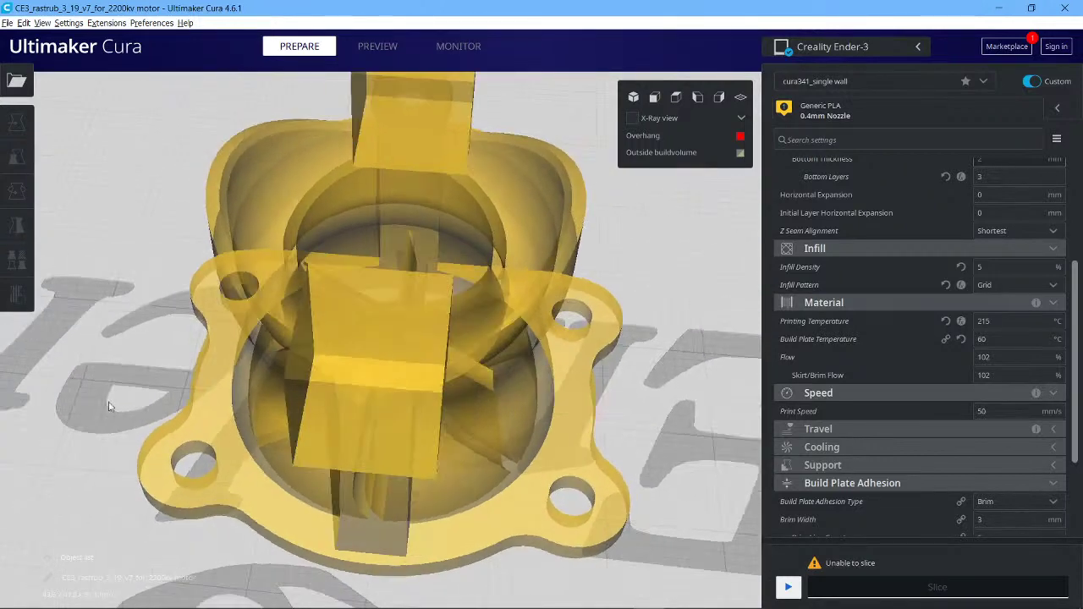
{"action": "left_click", "coordinate": [332, 415]}
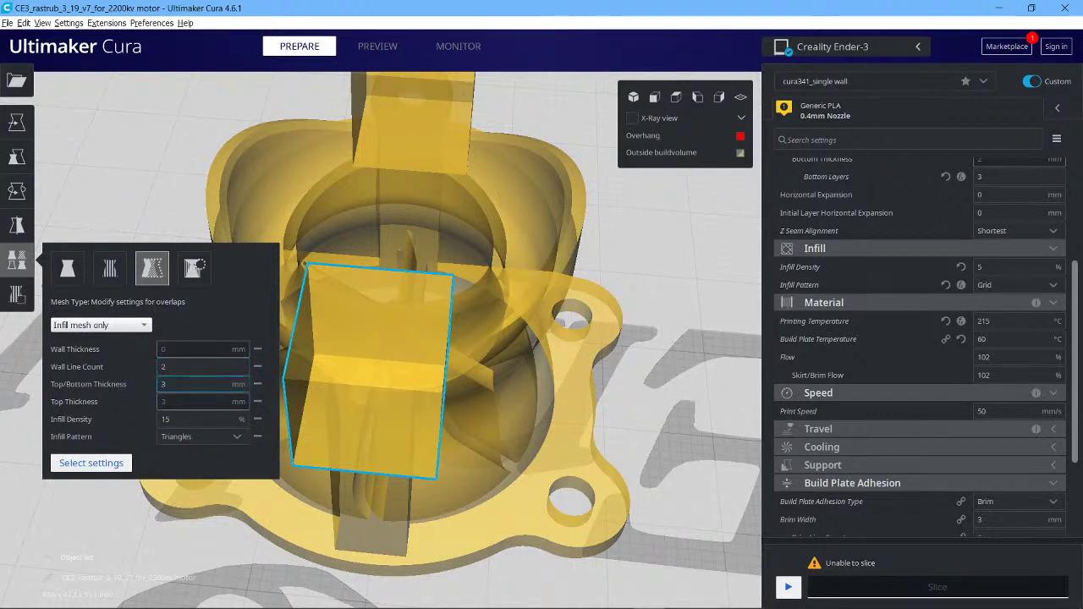
{"action": "key", "text": "BackSpace"}
{"action": "type", "text": "1"}
{"action": "left_click", "coordinate": [186, 367]}
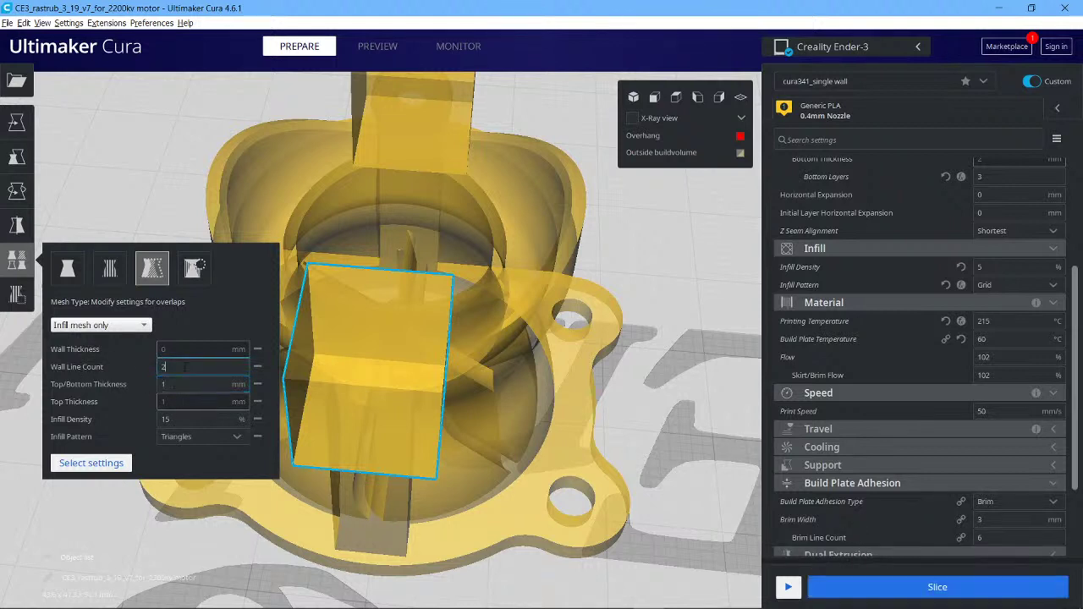
{"action": "left_click", "coordinate": [188, 419]}
{"action": "left_click", "coordinate": [687, 373]}
Step: Set the rear lug box's Top/Bottom Thickness to 1 mm in its per-model settings
{"action": "left_click", "coordinate": [394, 146]}
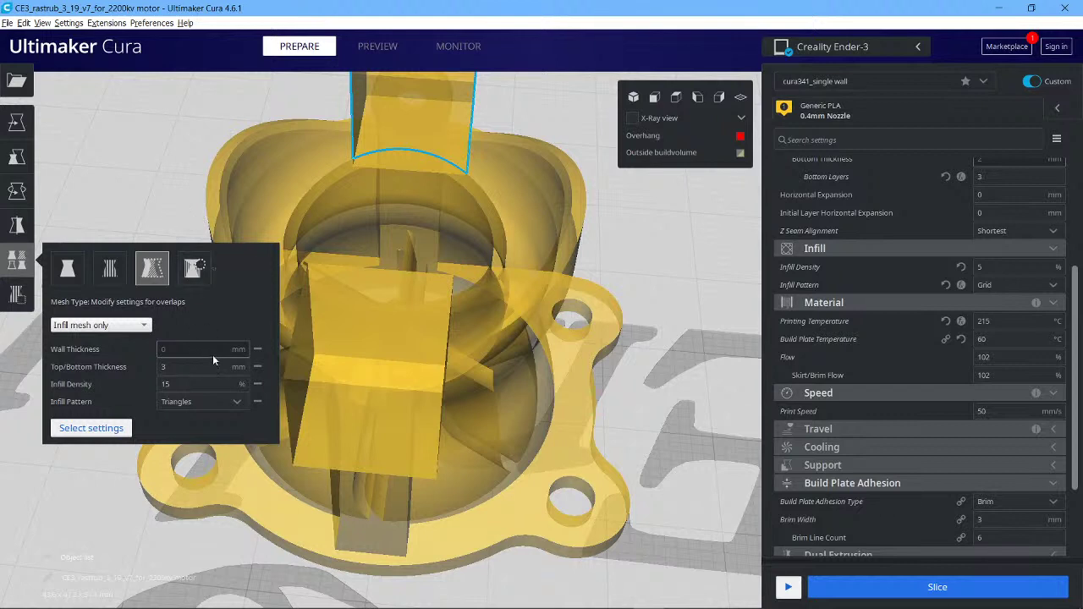
{"action": "double_click", "coordinate": [185, 367]}
{"action": "type", "text": "1"}
{"action": "left_click", "coordinate": [210, 384]}
{"action": "left_click", "coordinate": [705, 344]}
Step: Try to slice with the changed box settings and examine the mount and both modifier boxes from several angles
{"action": "left_click", "coordinate": [868, 595]}
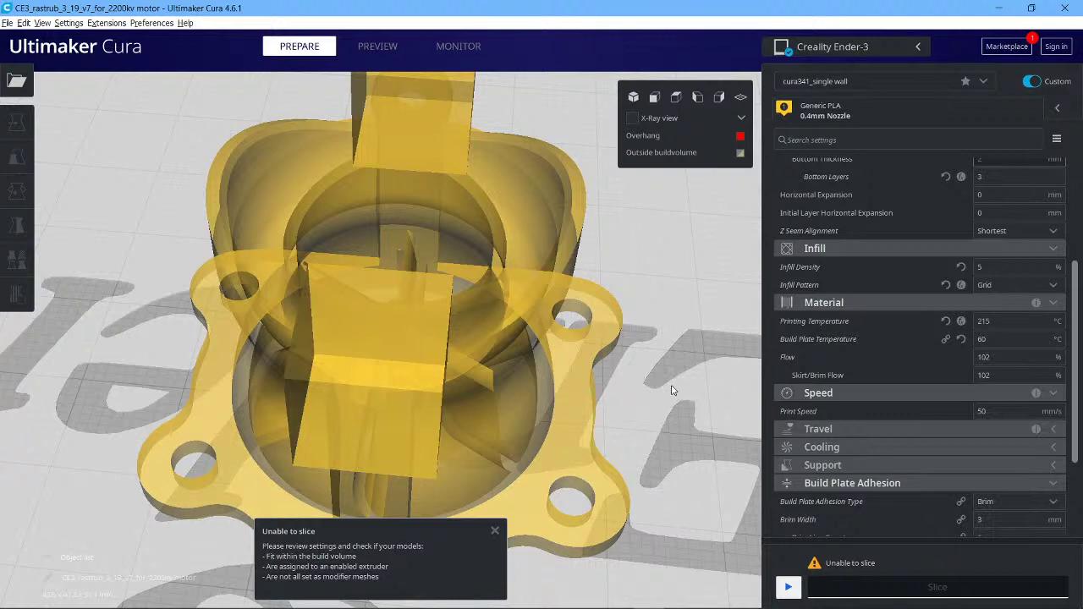
{"action": "right_click_drag", "start_coordinate": [679, 439], "coordinate": [787, 391]}
{"action": "scroll", "coordinate": [802, 394], "scroll_direction": "up", "scroll_amount": 2}
{"action": "scroll", "coordinate": [801, 392], "scroll_direction": "up", "scroll_amount": 1}
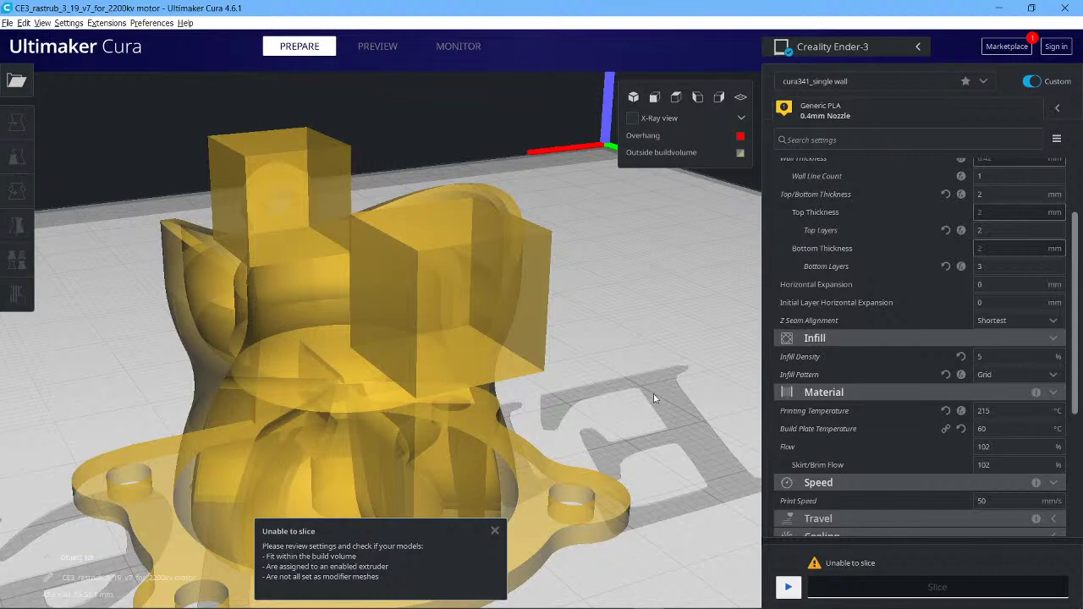
{"action": "right_click_drag", "start_coordinate": [661, 442], "coordinate": [753, 340]}
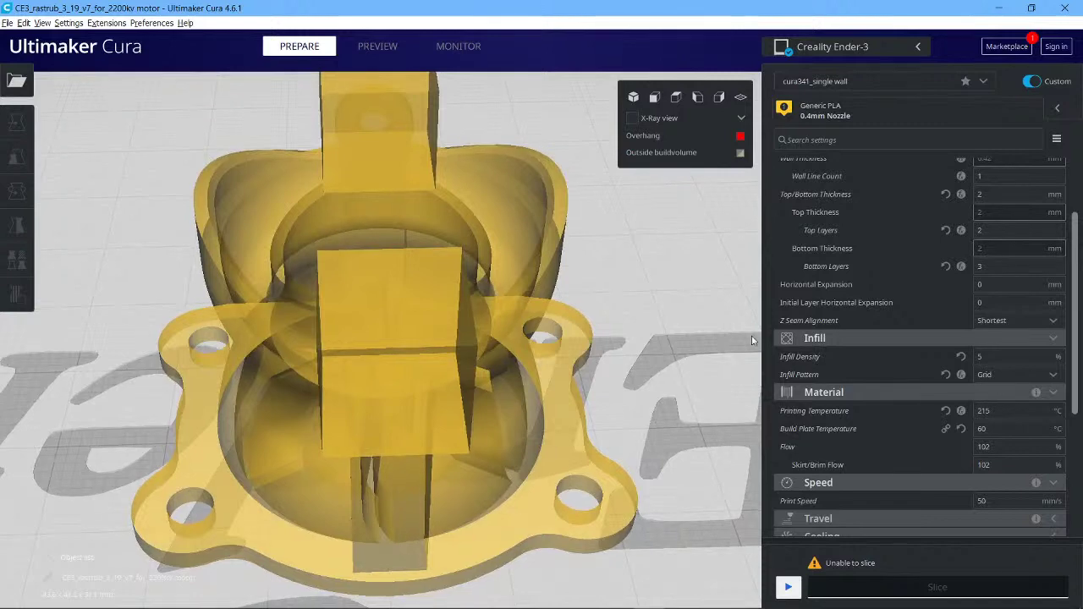
{"action": "scroll", "coordinate": [751, 341], "scroll_direction": "down", "scroll_amount": 3}
{"action": "scroll", "coordinate": [643, 353], "scroll_direction": "down", "scroll_amount": 2}
{"action": "right_click_drag", "start_coordinate": [634, 375], "coordinate": [614, 346]}
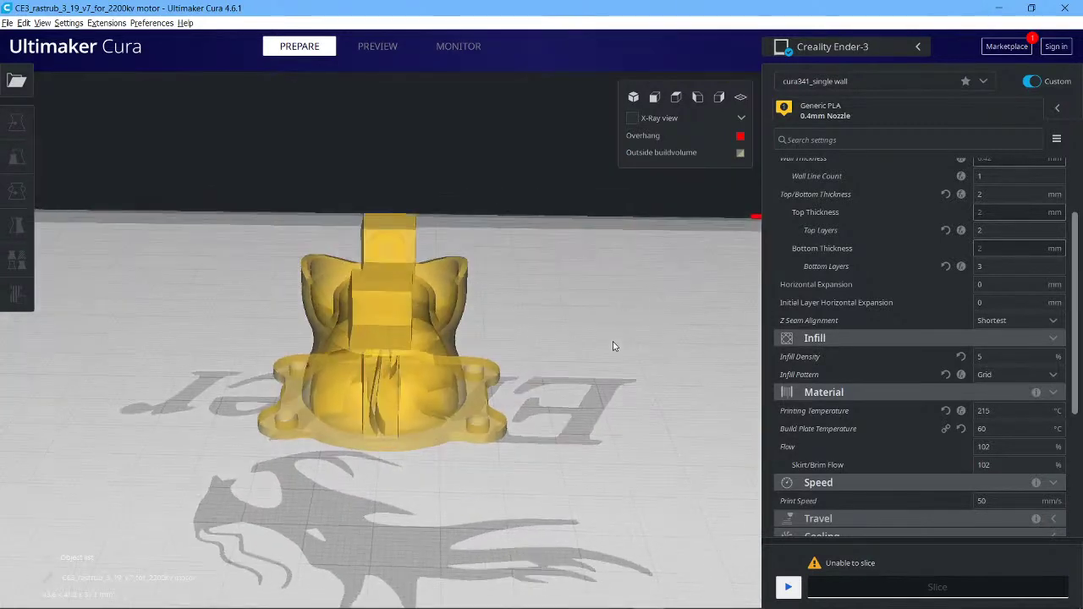
Step: Inspect the motor mount and boxes in the layer preview, and return to the Prepare stage
{"action": "left_click", "coordinate": [389, 49]}
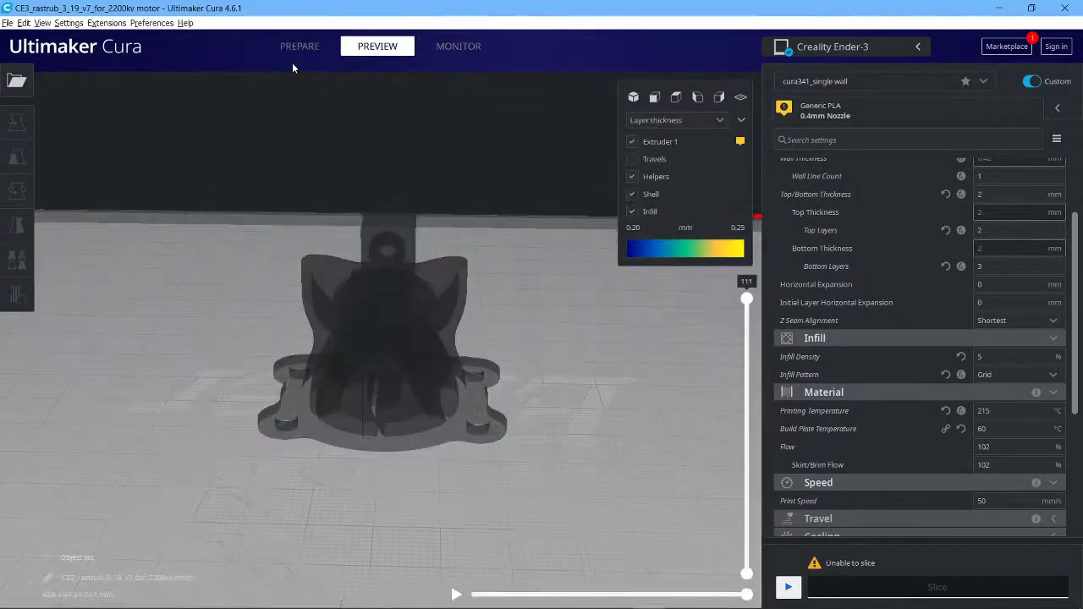
{"action": "right_click_drag", "start_coordinate": [603, 314], "coordinate": [604, 367]}
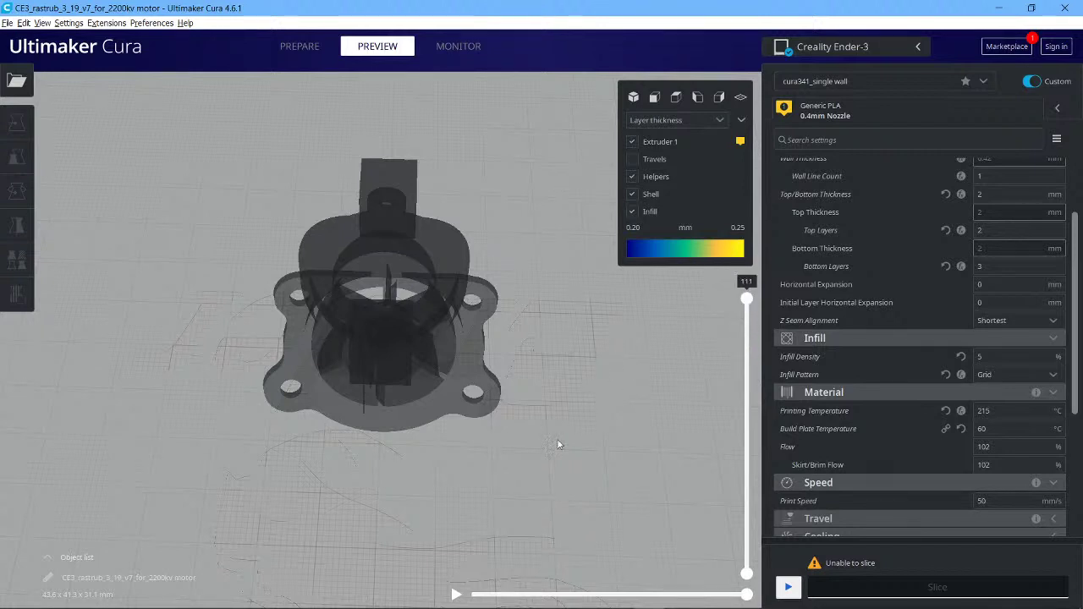
{"action": "scroll", "coordinate": [520, 356], "scroll_direction": "up", "scroll_amount": 3}
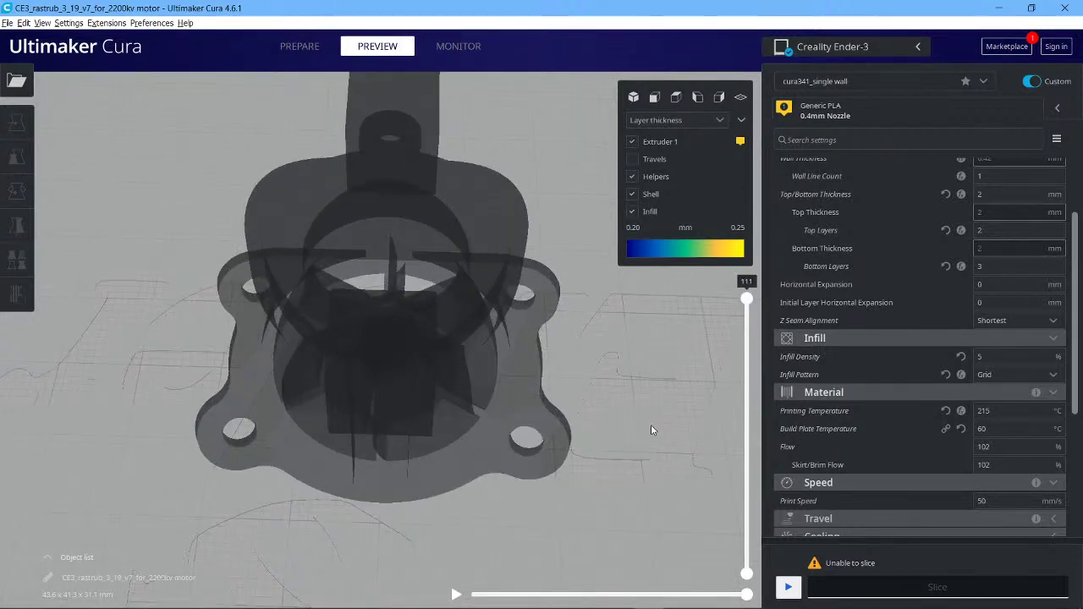
{"action": "scroll", "coordinate": [650, 425], "scroll_direction": "up", "scroll_amount": 2}
{"action": "right_click_drag", "start_coordinate": [663, 397], "coordinate": [582, 382]}
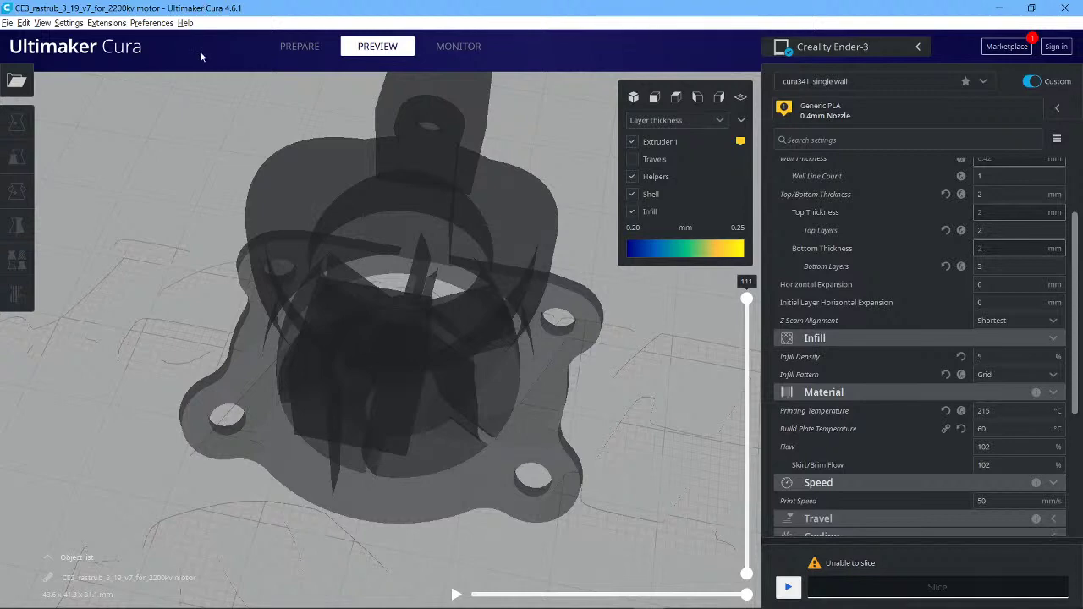
{"action": "left_click", "coordinate": [291, 54]}
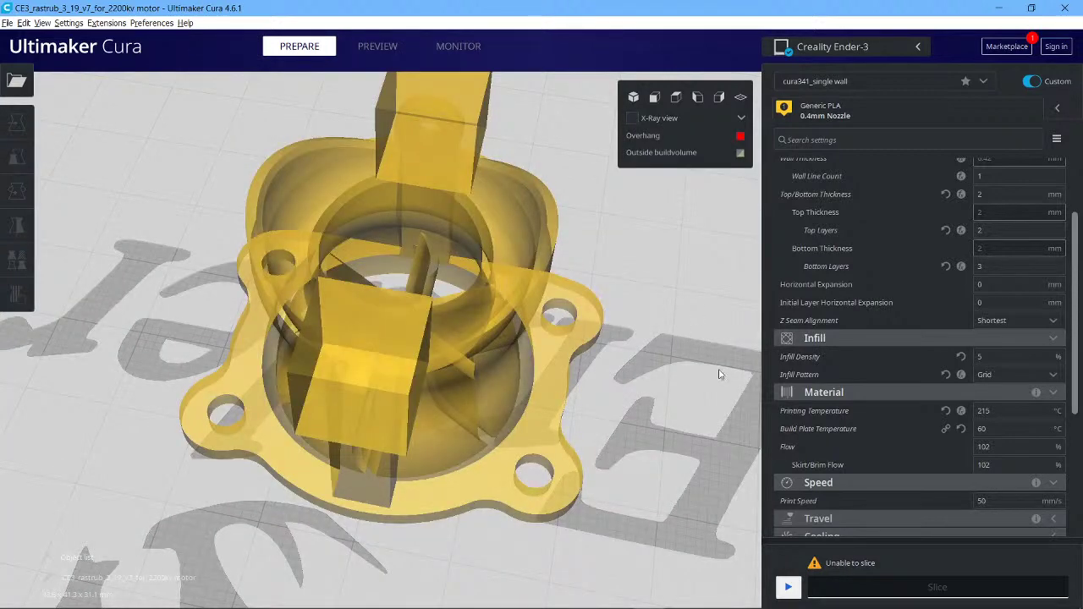
Step: Remove all models from the build plate and load rastrub_3_19_v7_for_2200kv motor.STL from the rc-jet-boat folder
{"action": "key", "text": "ctrl+a"}
{"action": "key", "text": "Delete"}
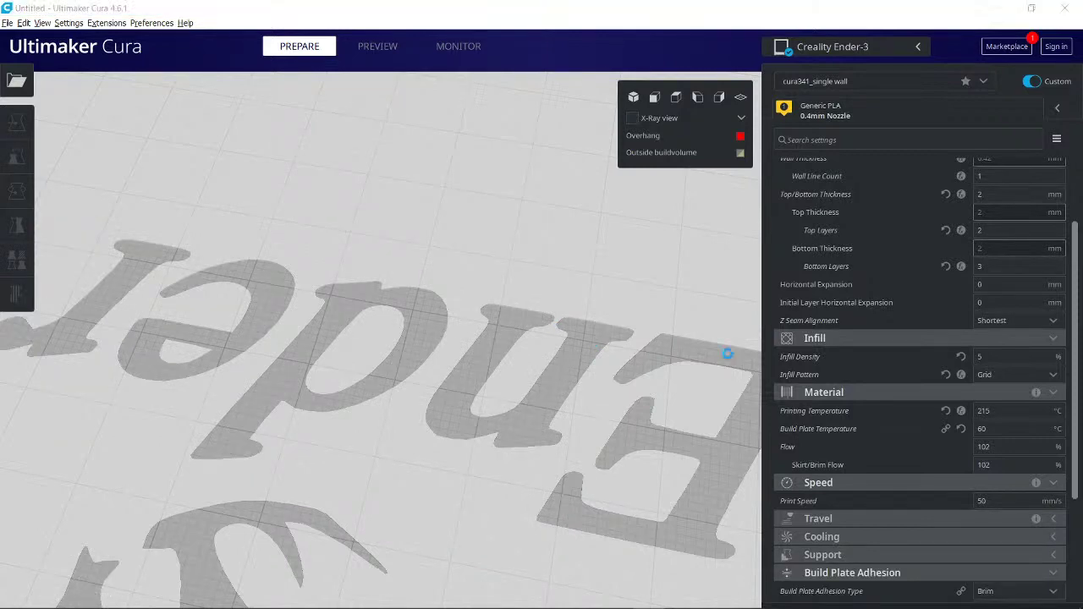
{"action": "key", "text": "ctrl+o"}
{"action": "scroll", "coordinate": [258, 236], "scroll_direction": "down", "scroll_amount": 2}
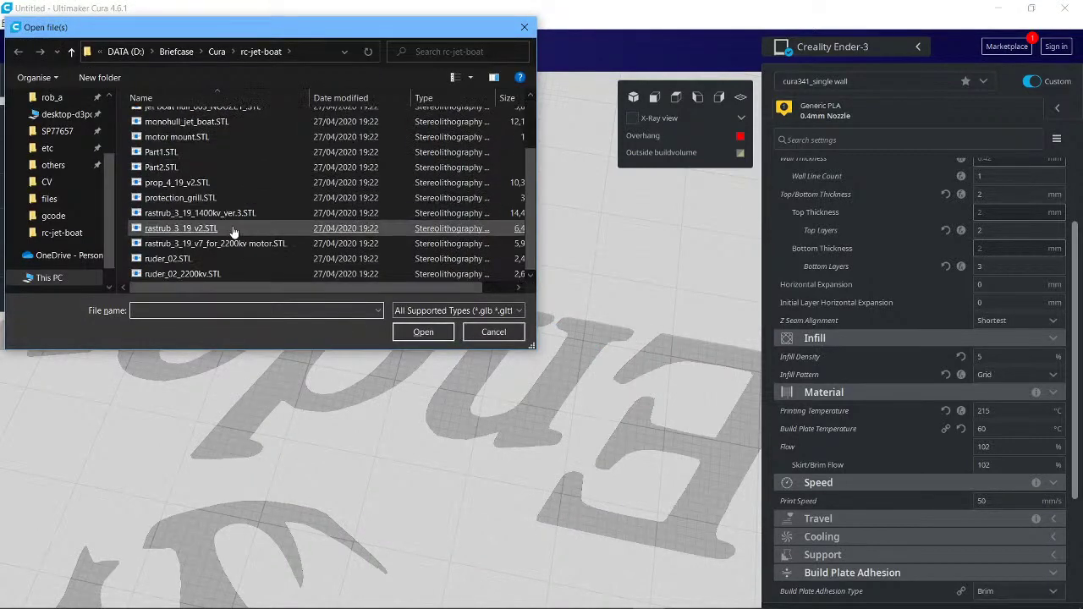
{"action": "double_click", "coordinate": [259, 244]}
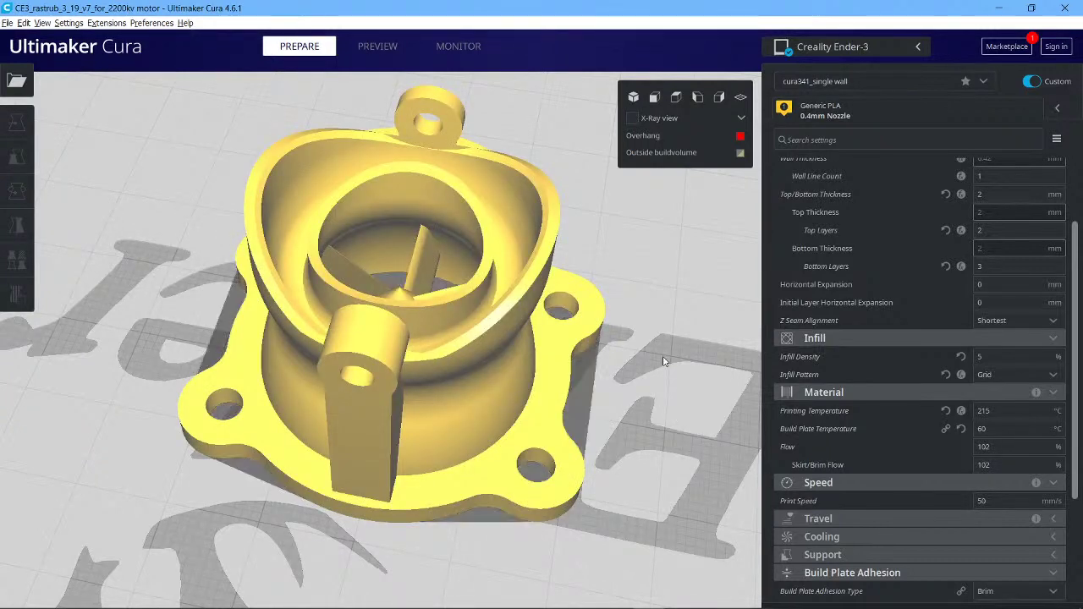
Step: Select the motor mount and activate the Support Blocker tool
{"action": "right_click_drag", "start_coordinate": [685, 410], "coordinate": [677, 345]}
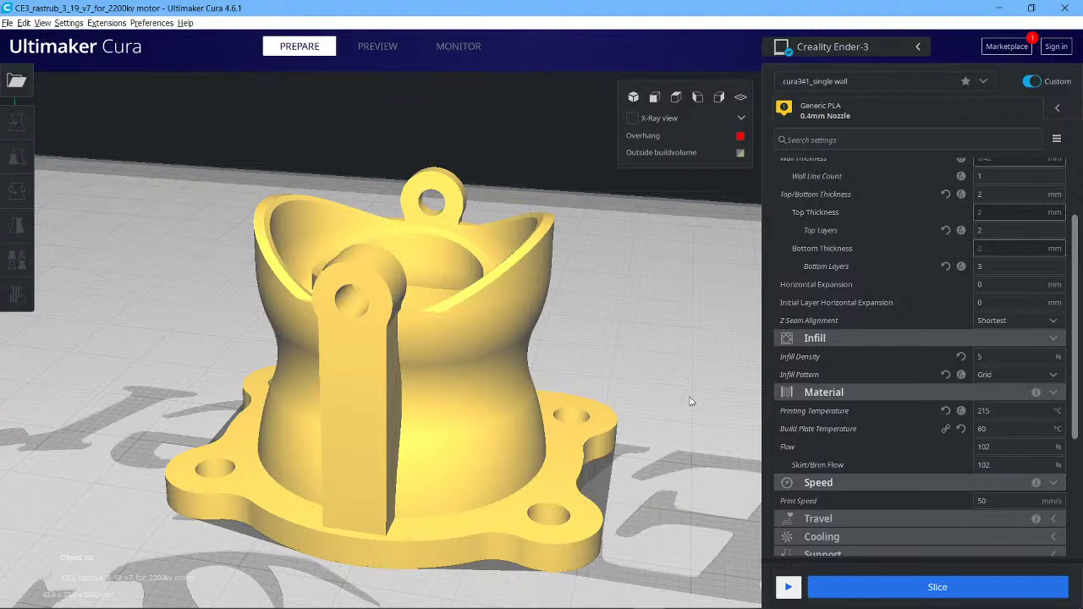
{"action": "right_click_drag", "start_coordinate": [694, 333], "coordinate": [720, 372]}
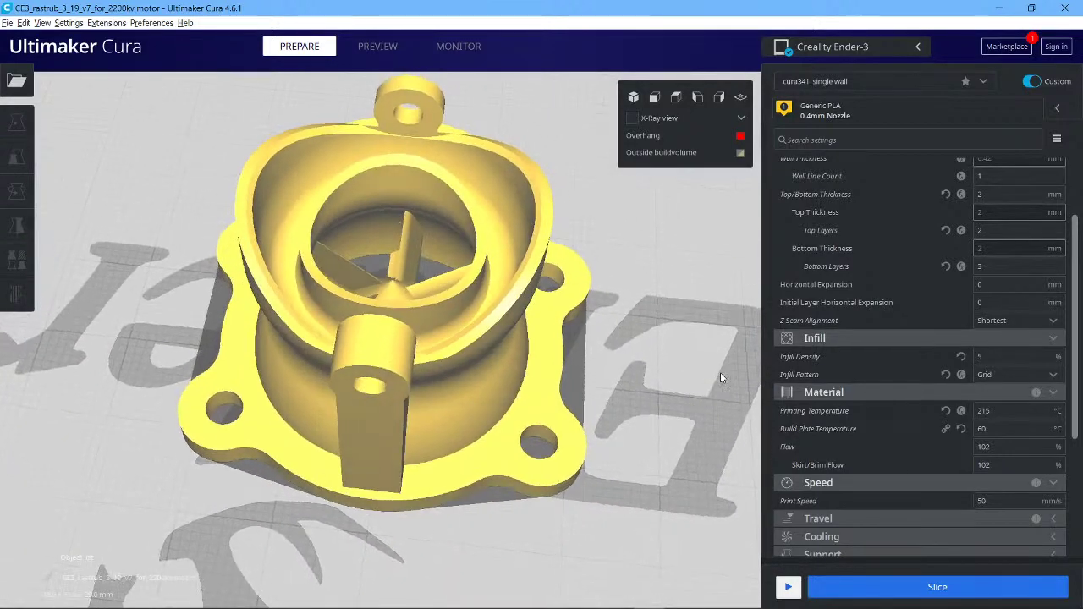
{"action": "left_click", "coordinate": [365, 375]}
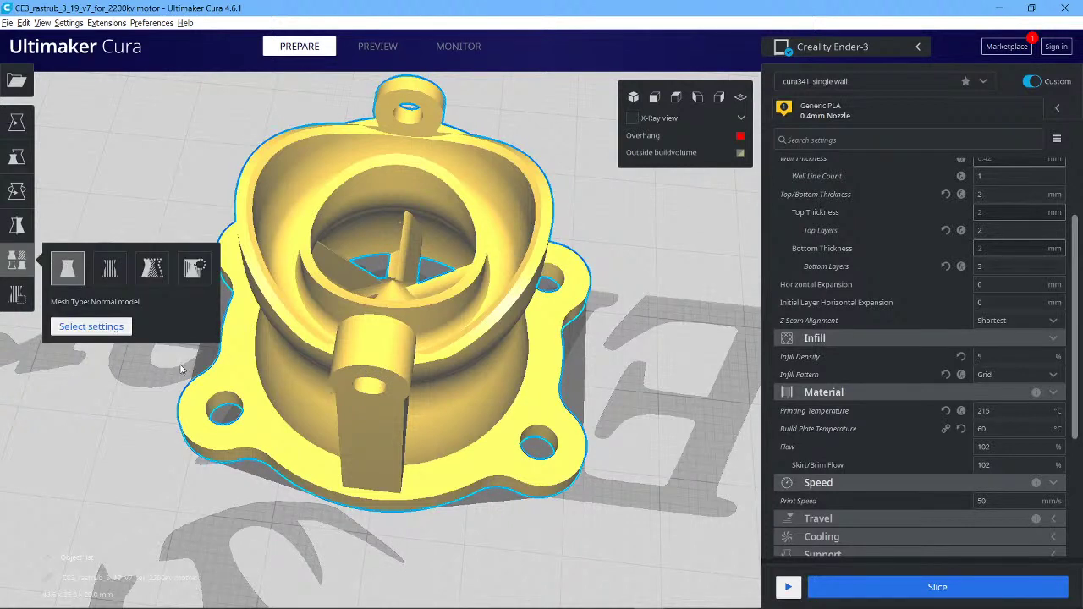
{"action": "left_click", "coordinate": [15, 297]}
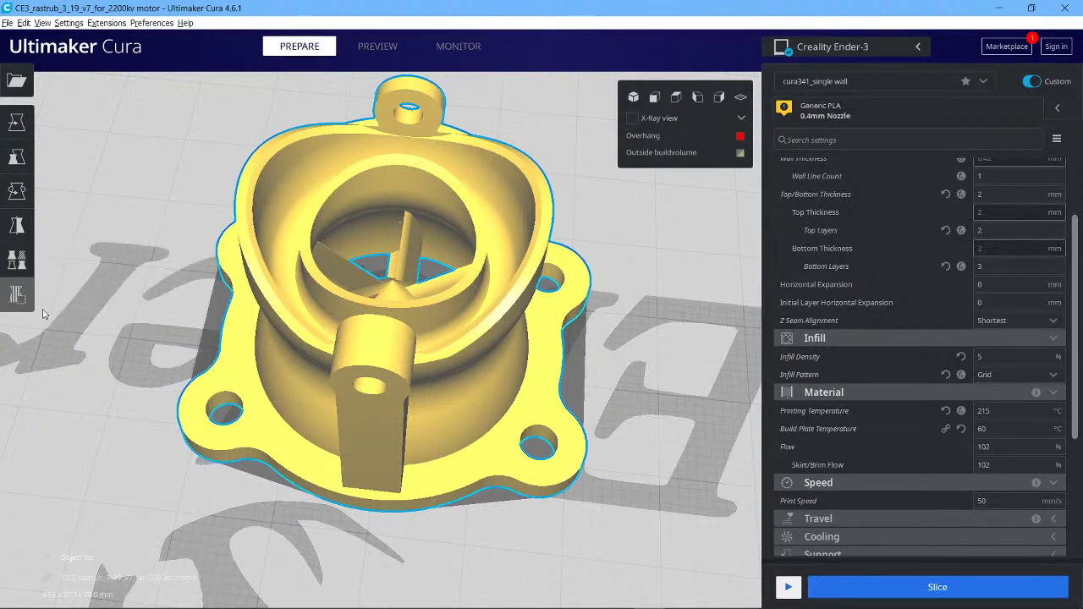
{"action": "left_click", "coordinate": [382, 382]}
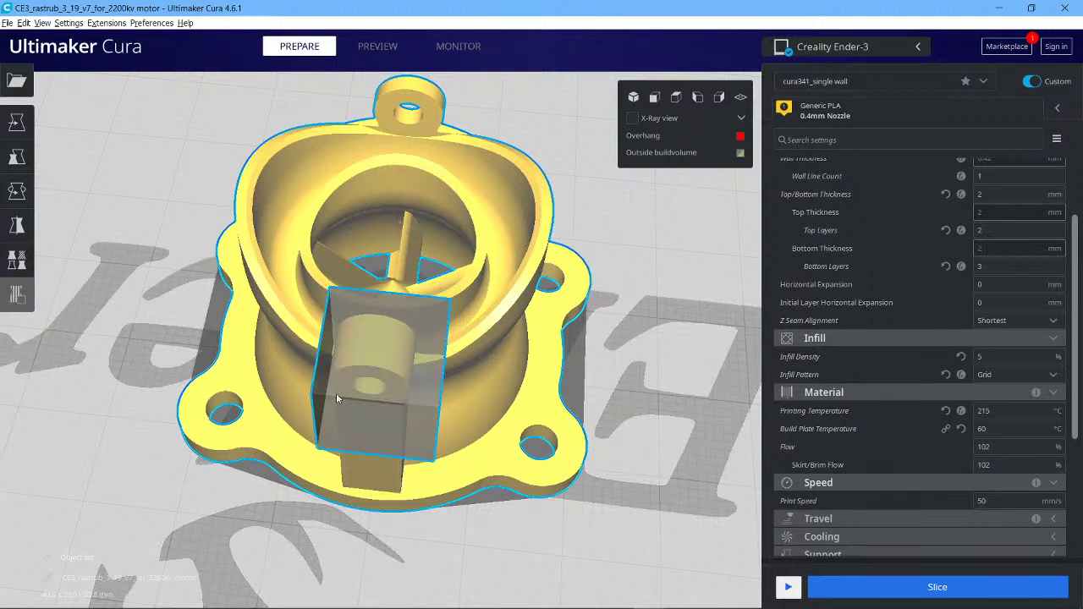
{"action": "left_click", "coordinate": [350, 390]}
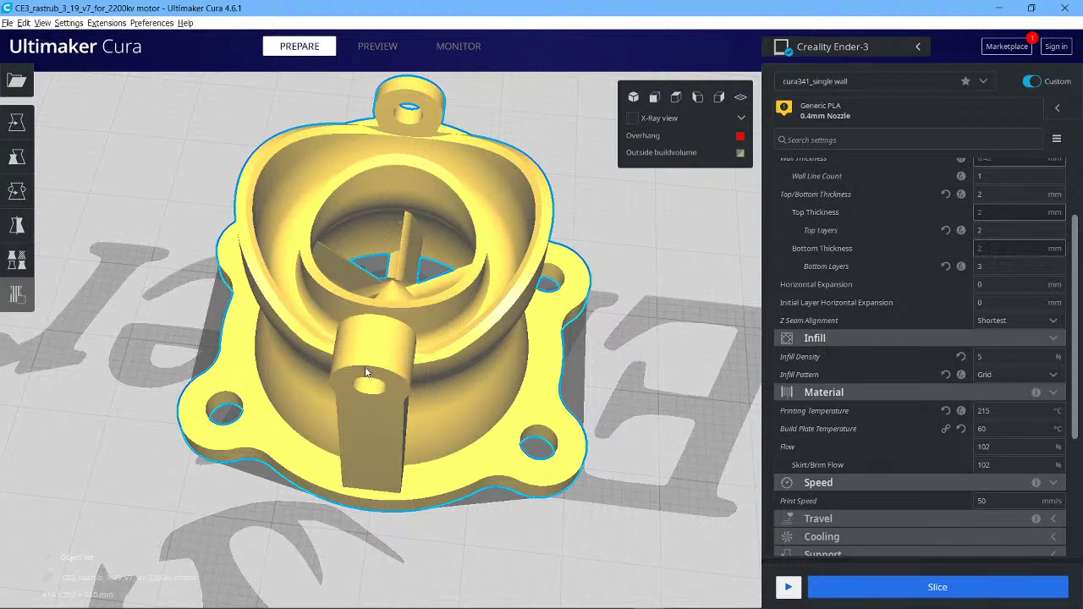
{"action": "left_click", "coordinate": [365, 372]}
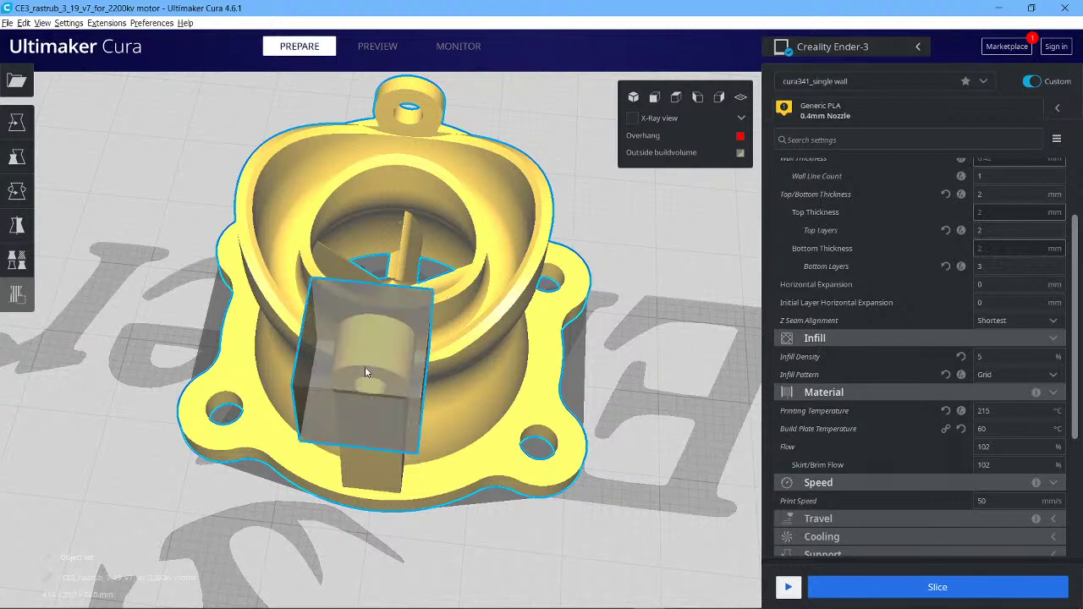
{"action": "left_click", "coordinate": [315, 376]}
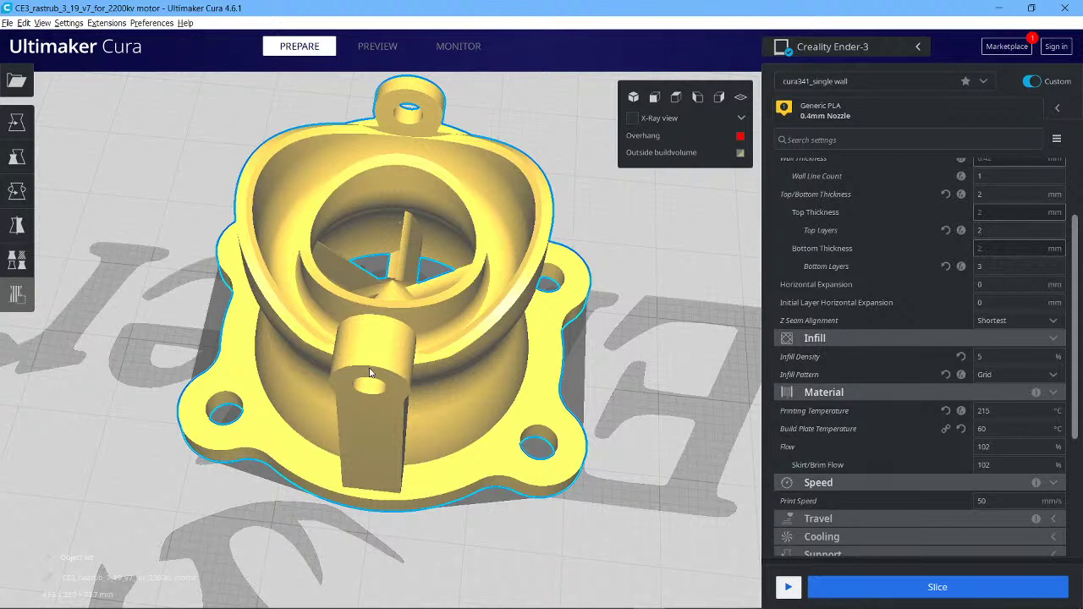
Step: Place one support blocker box over the front lug and another over the rear lug of the mount
{"action": "left_click", "coordinate": [369, 372]}
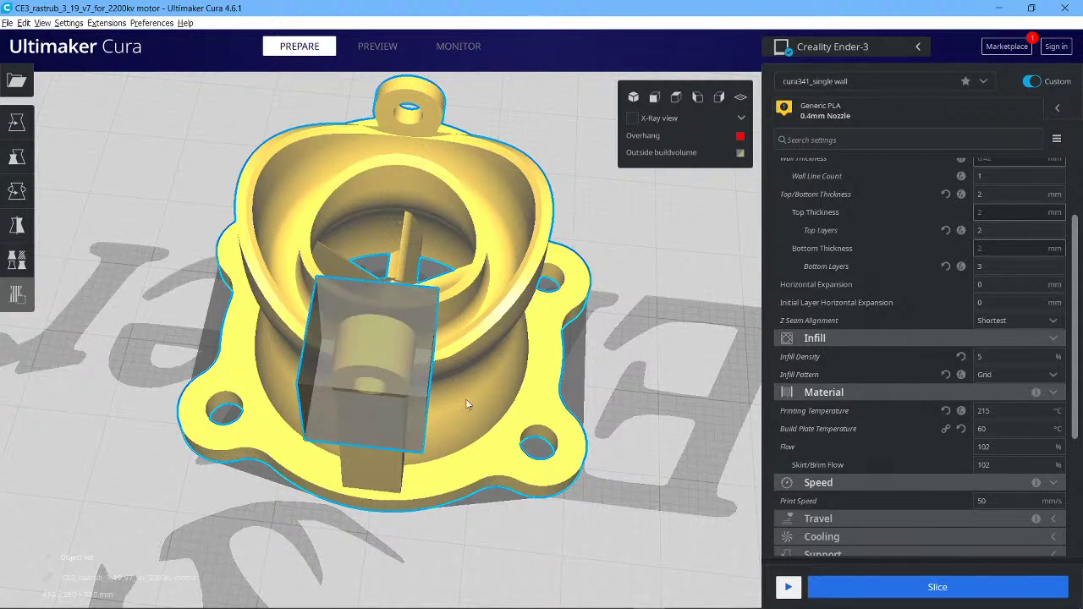
{"action": "left_click", "coordinate": [411, 95]}
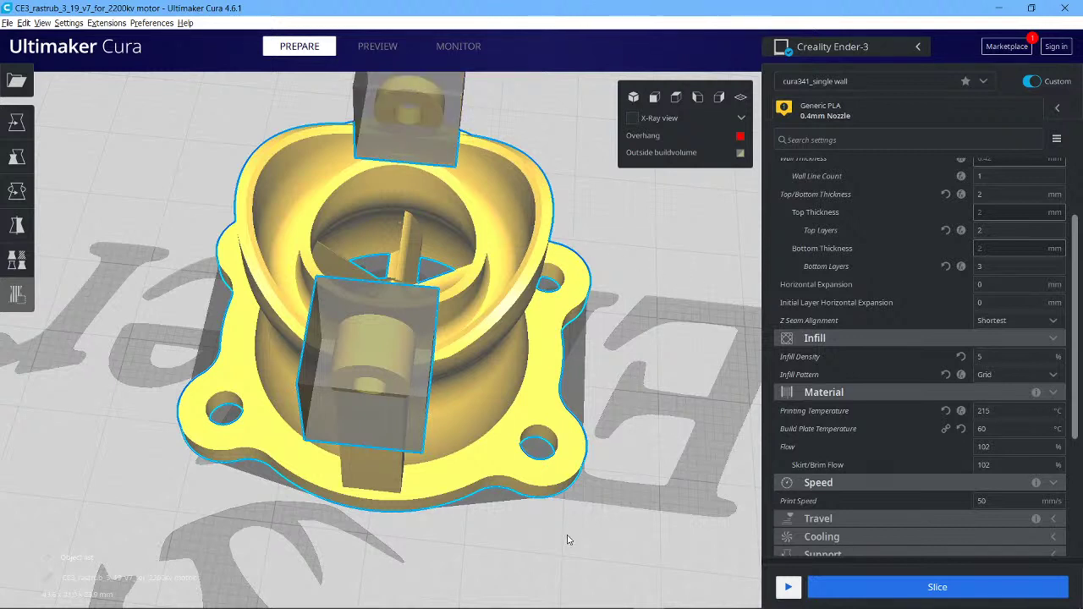
Step: Move the front lug box to about Z 21.55 mm and Y -15.43 mm so that it encloses the lug
{"action": "left_click", "coordinate": [393, 425]}
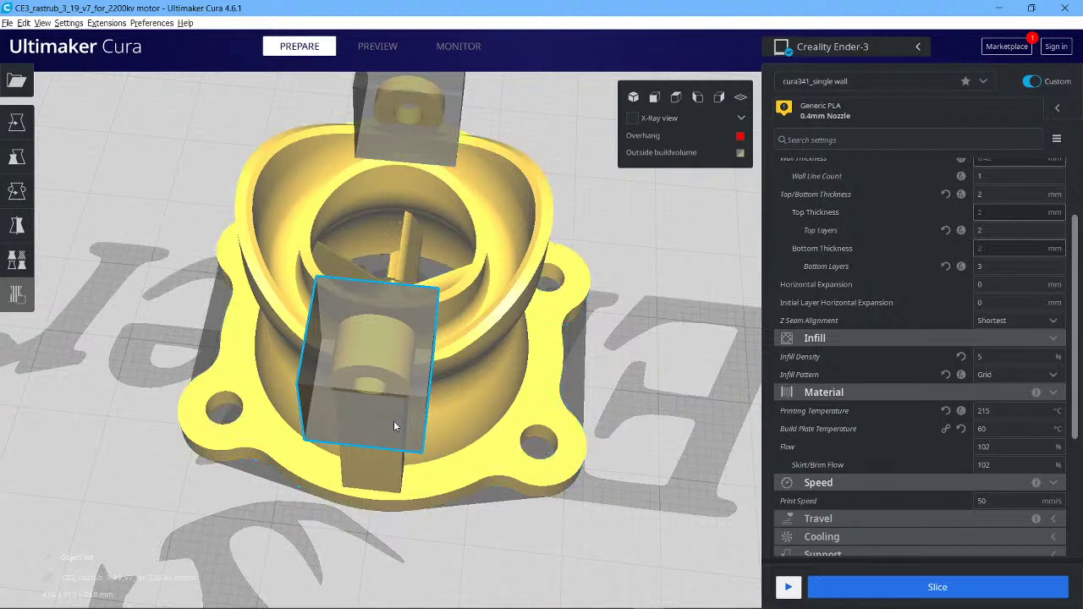
{"action": "left_click", "coordinate": [15, 122]}
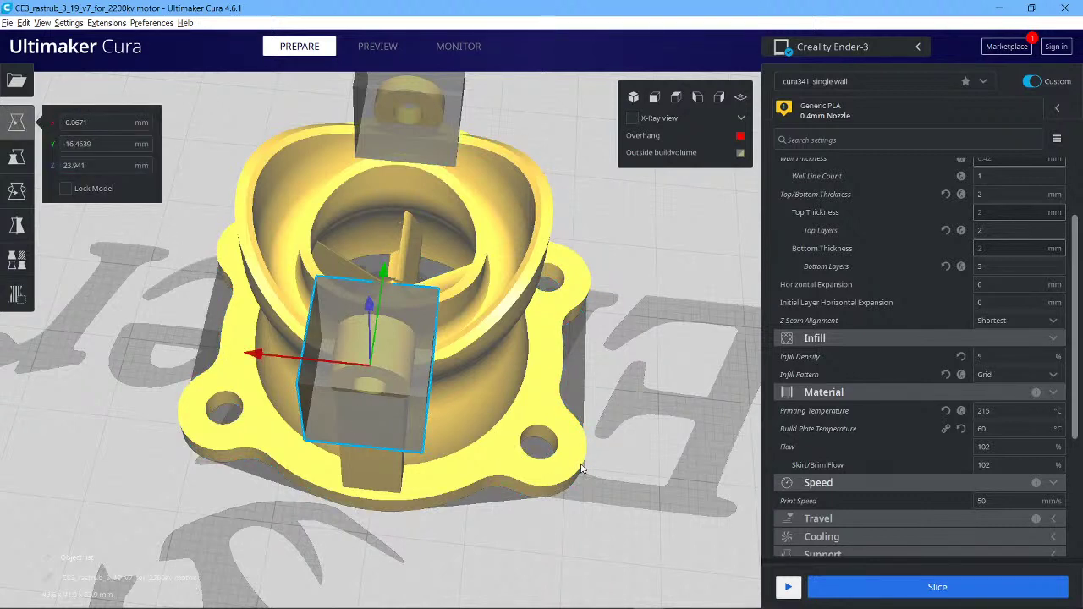
{"action": "right_click_drag", "start_coordinate": [651, 480], "coordinate": [660, 391]}
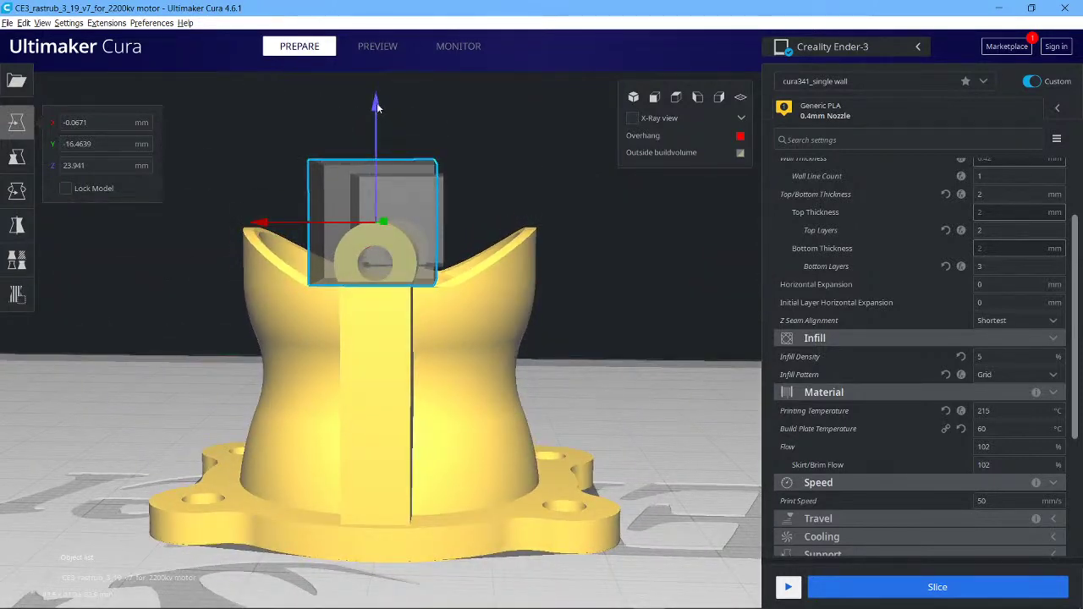
{"action": "left_click_drag", "start_coordinate": [376, 106], "coordinate": [377, 133]}
{"action": "right_click_drag", "start_coordinate": [678, 307], "coordinate": [387, 285]}
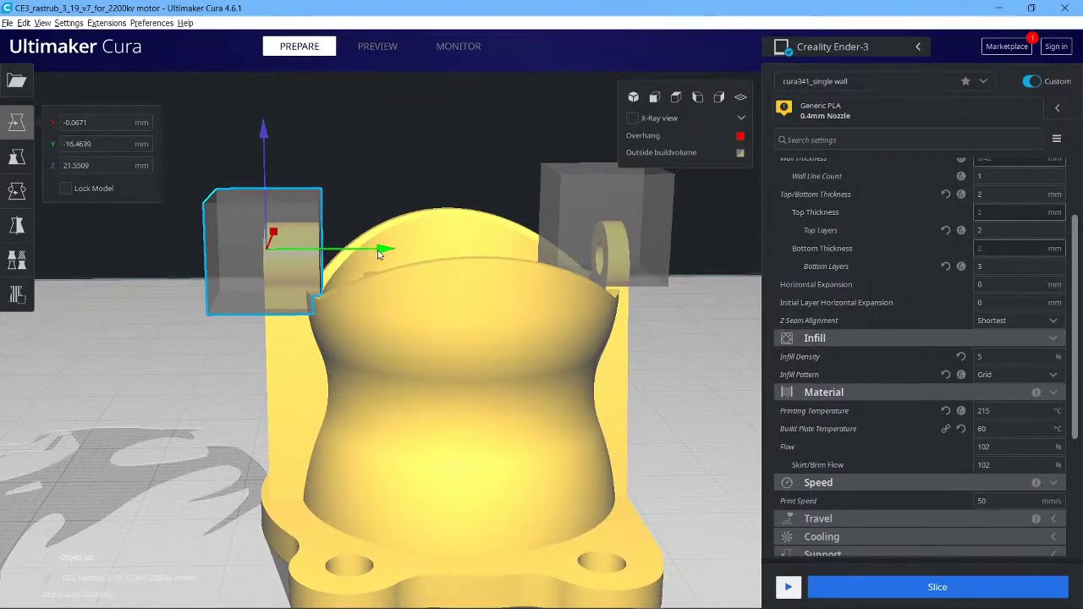
{"action": "left_click_drag", "start_coordinate": [379, 254], "coordinate": [394, 254]}
Step: Move the rear lug box outward to about Y 16.8 mm and lower it around the lug
{"action": "left_click", "coordinate": [643, 213]}
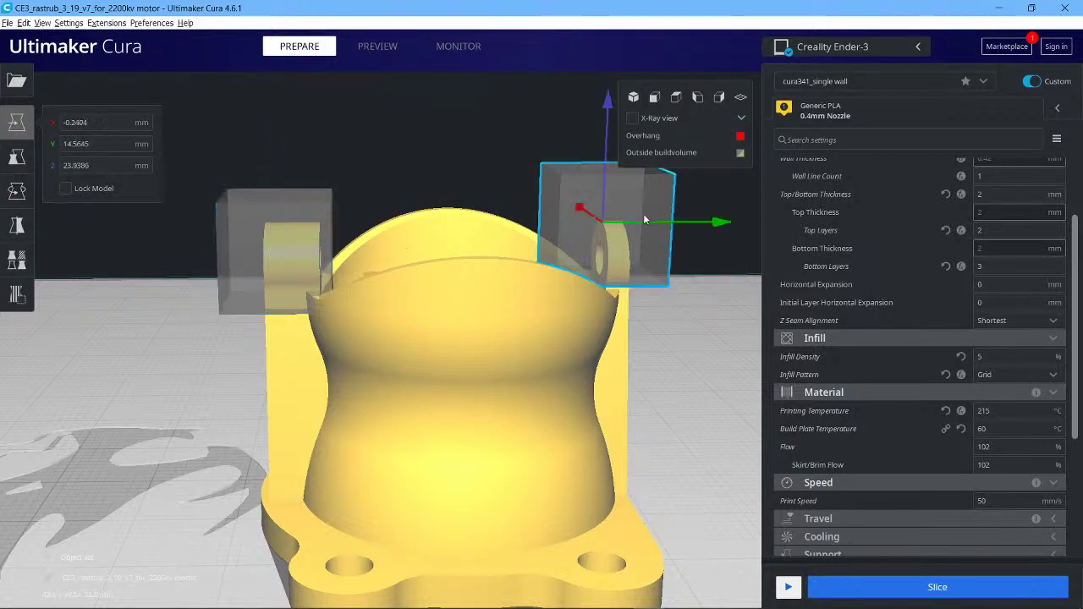
{"action": "left_click_drag", "start_coordinate": [720, 223], "coordinate": [742, 225]}
{"action": "right_click_drag", "start_coordinate": [734, 229], "coordinate": [418, 346]}
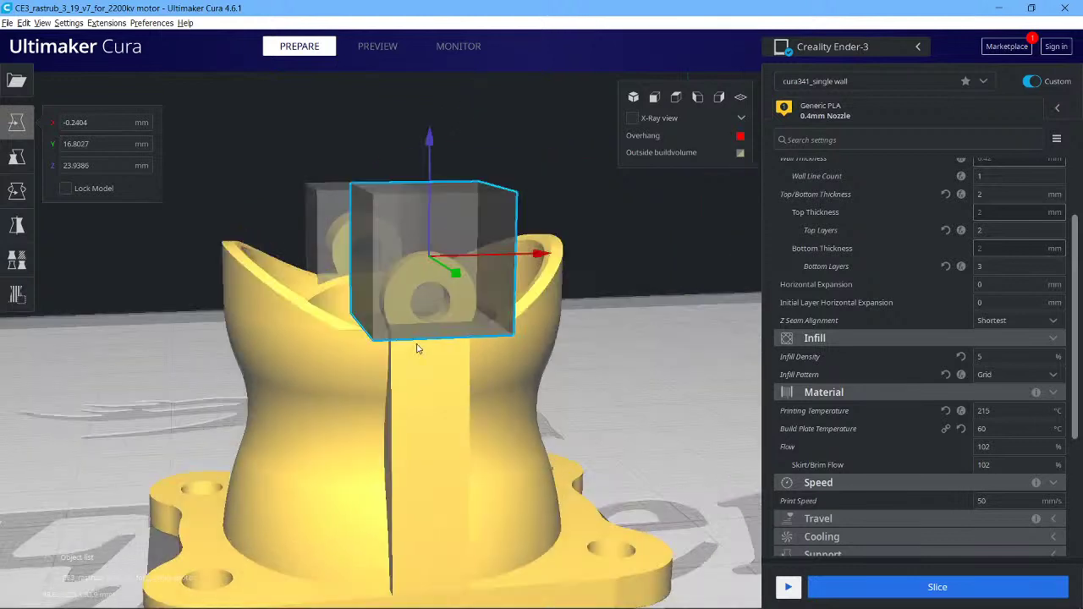
{"action": "left_click_drag", "start_coordinate": [428, 142], "coordinate": [428, 163]}
{"action": "right_click_drag", "start_coordinate": [664, 386], "coordinate": [298, 370]}
{"action": "right_click_drag", "start_coordinate": [152, 365], "coordinate": [597, 429]}
Step: Set the front lug box's mesh type to Modify settings for overlaps
{"action": "left_click", "coordinate": [415, 378]}
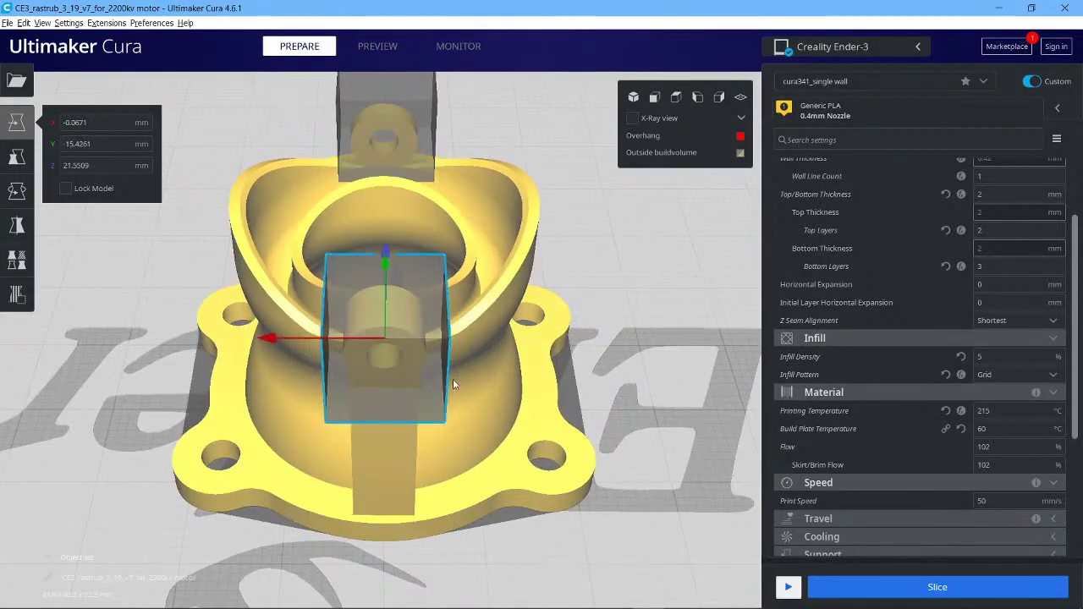
{"action": "left_click", "coordinate": [16, 260]}
{"action": "left_click", "coordinate": [145, 276]}
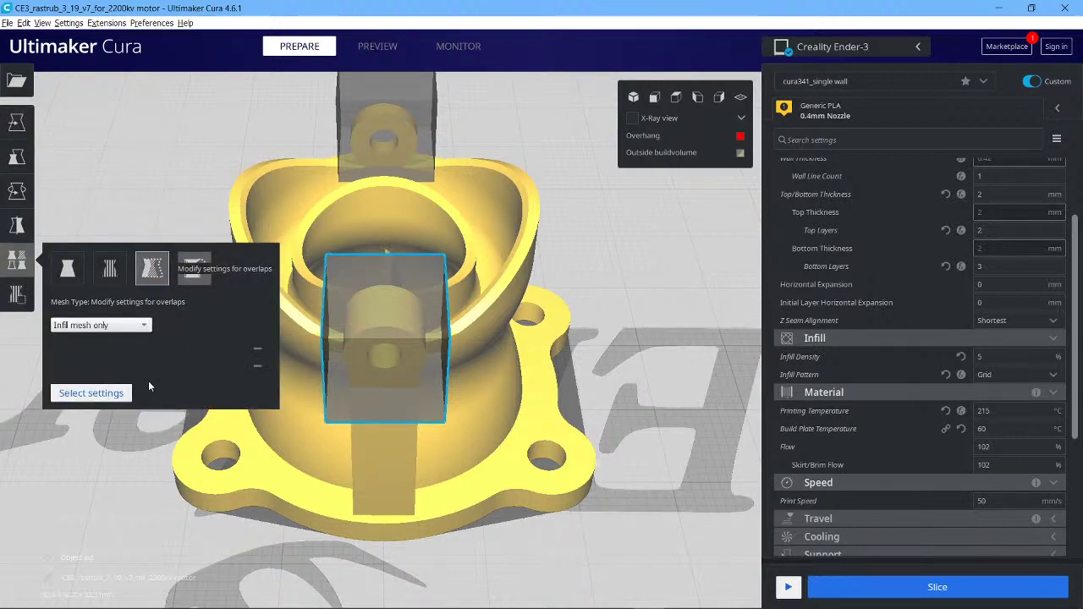
Step: Add Top Layers, Infill Density and Infill Pattern to the front lug box's customized settings
{"action": "left_click", "coordinate": [122, 393]}
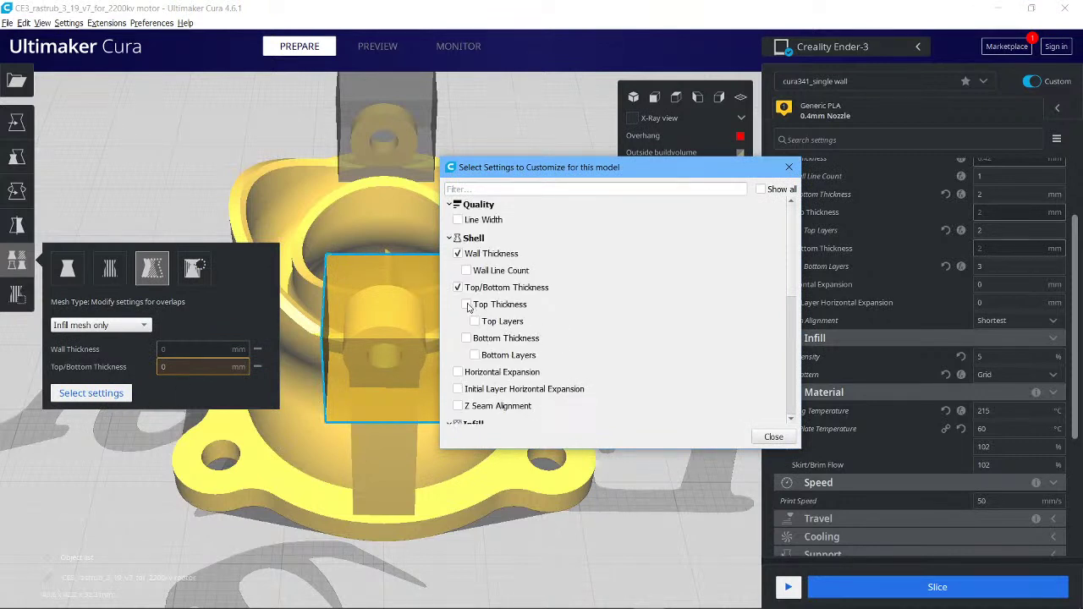
{"action": "left_click", "coordinate": [475, 322]}
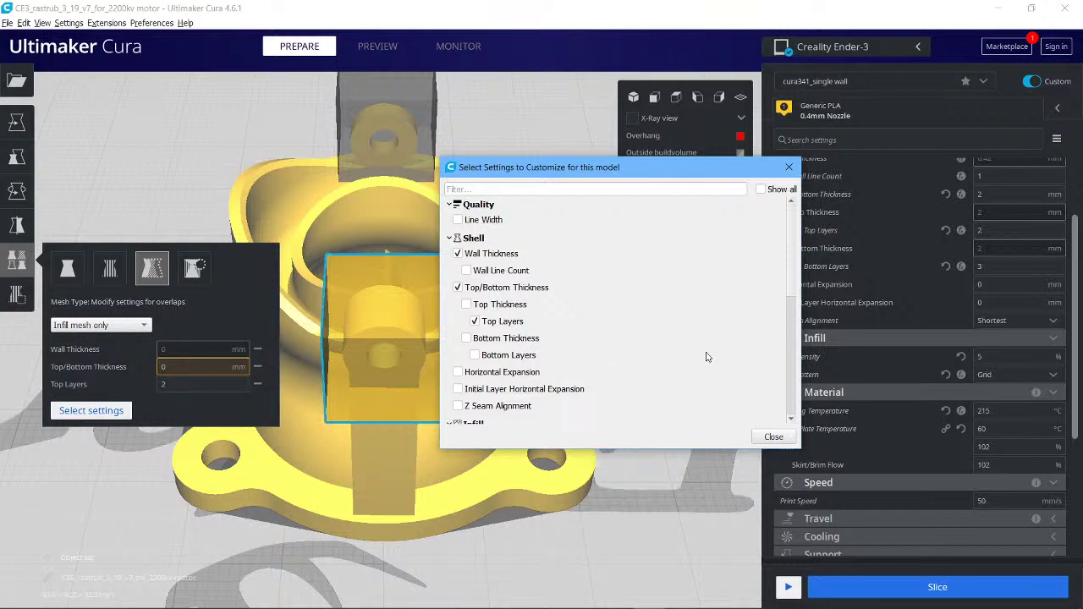
{"action": "scroll", "coordinate": [511, 296], "scroll_direction": "down", "scroll_amount": 5}
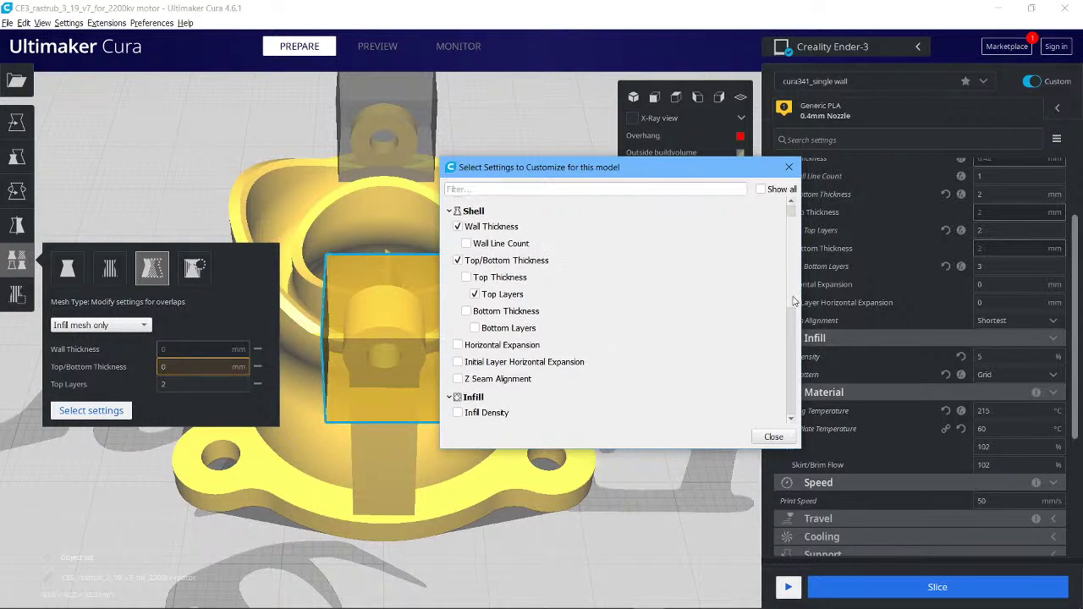
{"action": "left_click", "coordinate": [458, 279]}
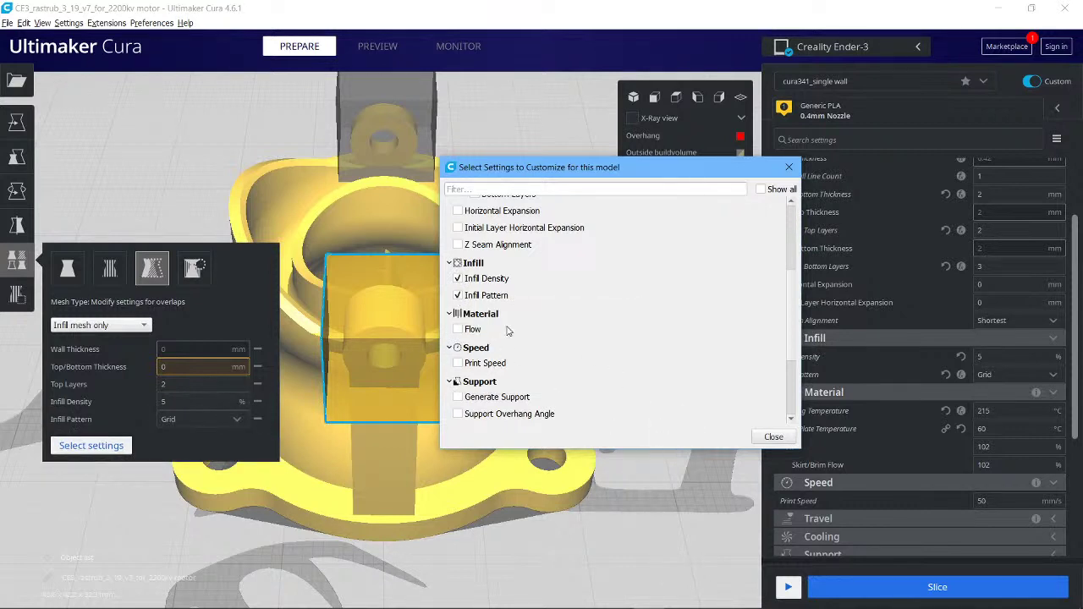
{"action": "left_click", "coordinate": [772, 437]}
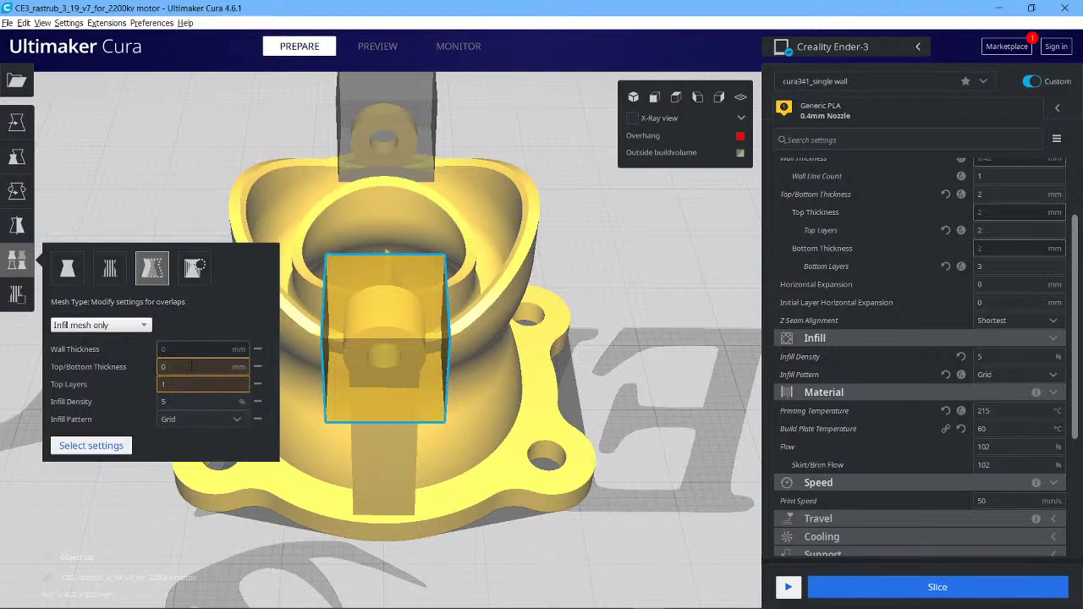
Step: Set the front lug box's Top Layers to 1 and its Infill Pattern to Triangles
{"action": "left_click", "coordinate": [188, 418]}
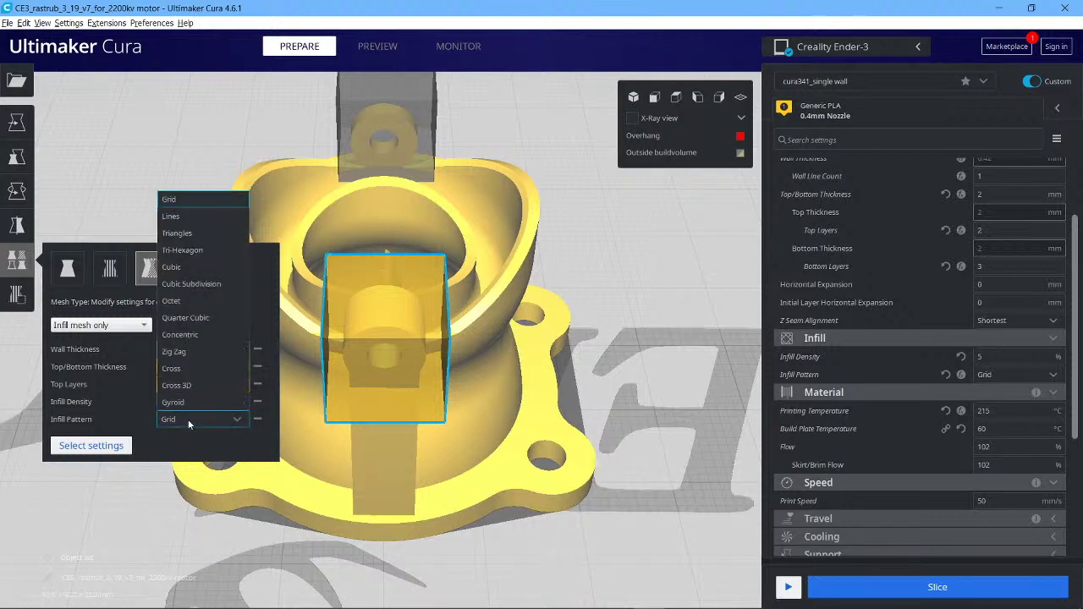
{"action": "left_click", "coordinate": [190, 238]}
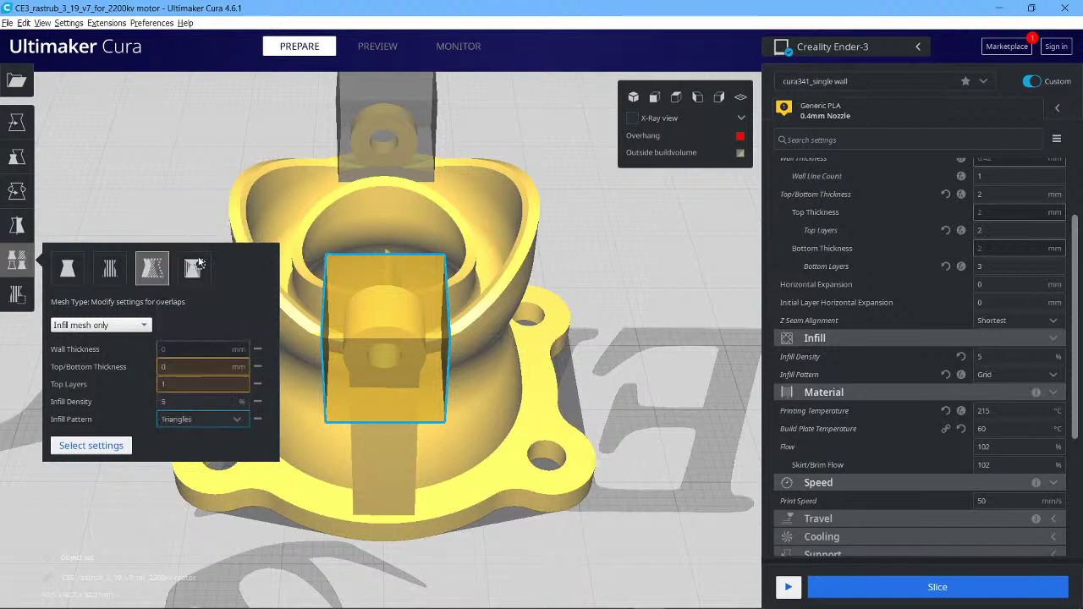
Step: Replace Wall Thickness with Wall Line Count in the front lug box's customized settings and set the count to 2
{"action": "left_click", "coordinate": [90, 445]}
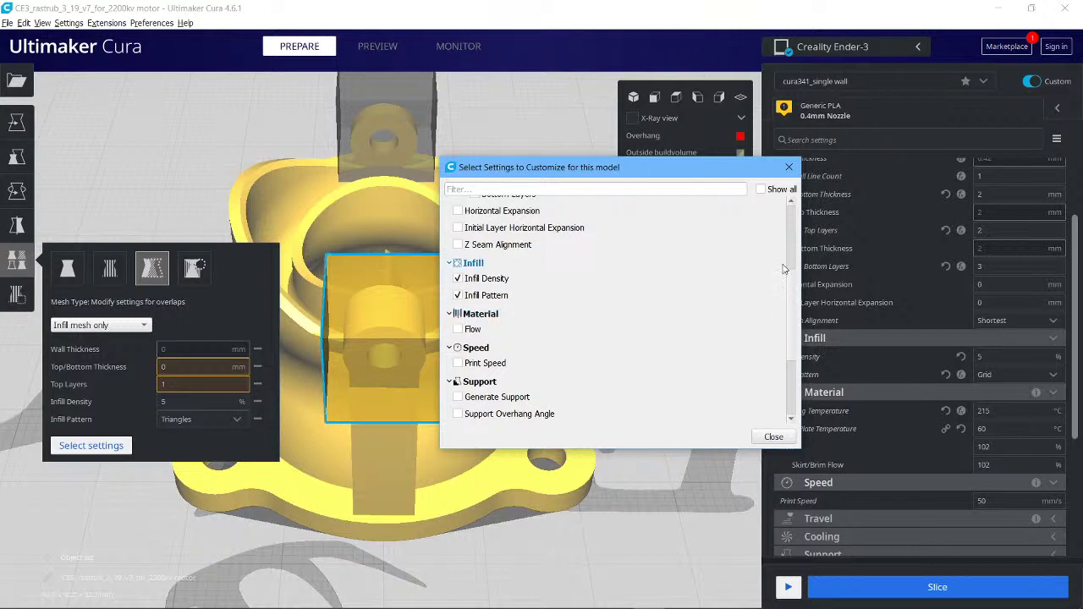
{"action": "left_click_drag", "start_coordinate": [793, 303], "coordinate": [802, 236]}
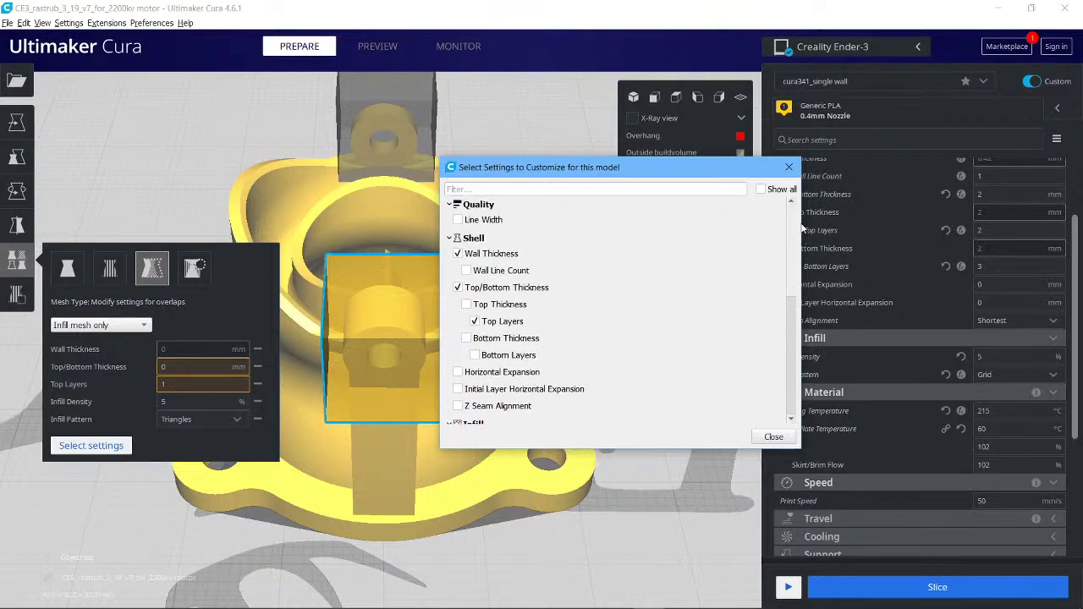
{"action": "left_click", "coordinate": [466, 269]}
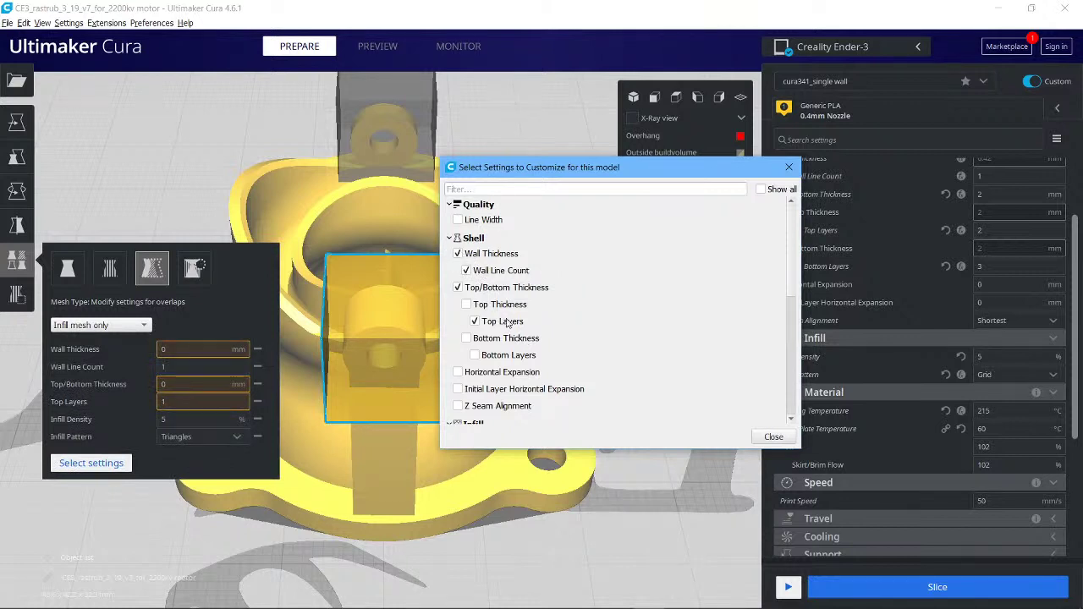
{"action": "left_click", "coordinate": [456, 254]}
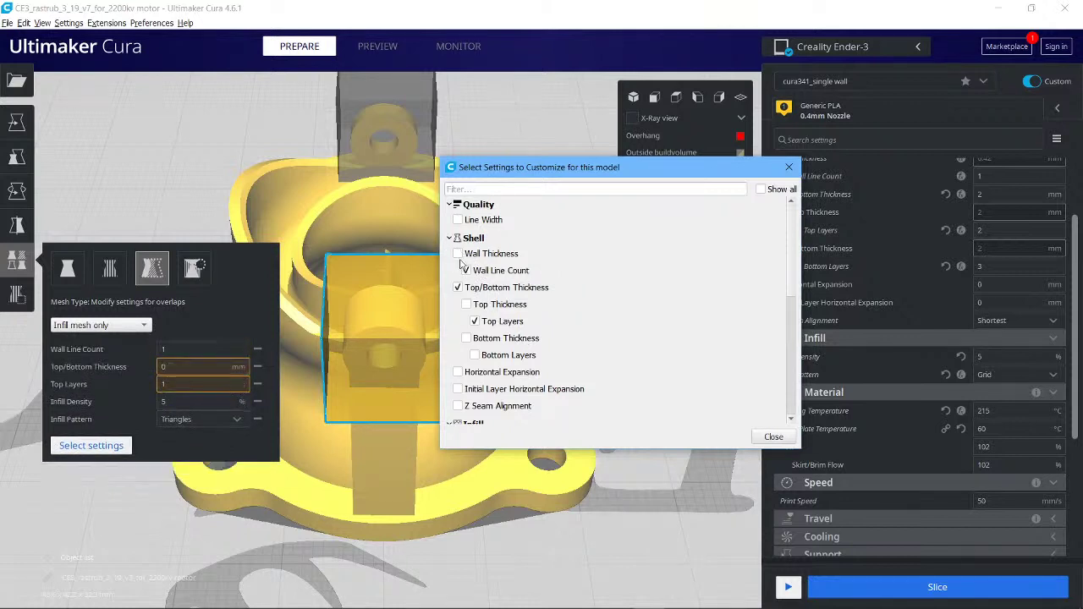
{"action": "left_click", "coordinate": [772, 437]}
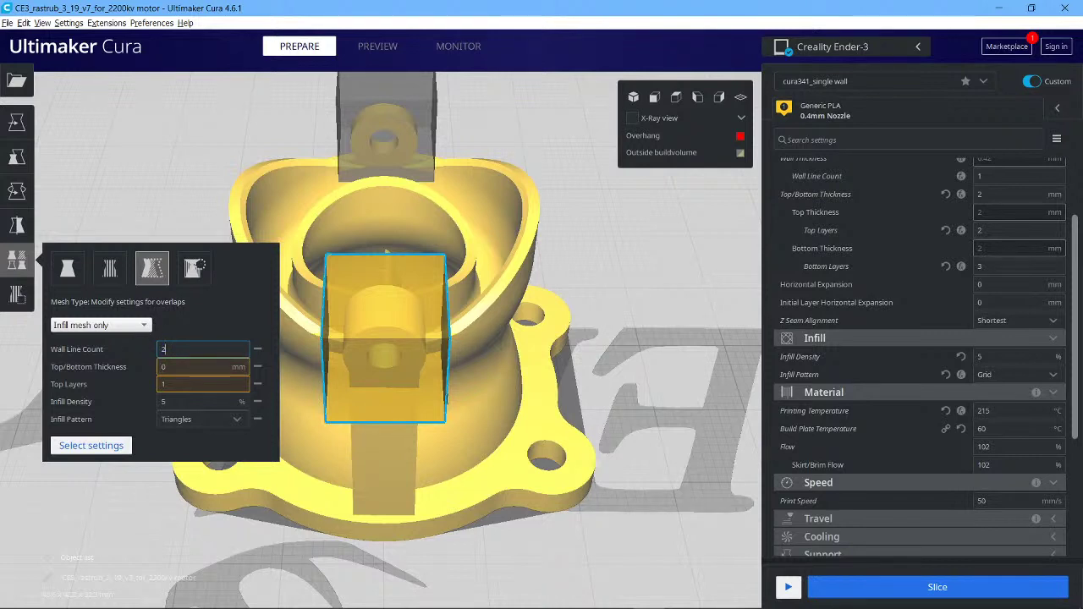
Step: Set the rear lug box to modify settings for overlaps and add Wall Line Count, Top Layers, Infill Density and Infill Pattern to its customized settings
{"action": "left_click", "coordinate": [381, 123]}
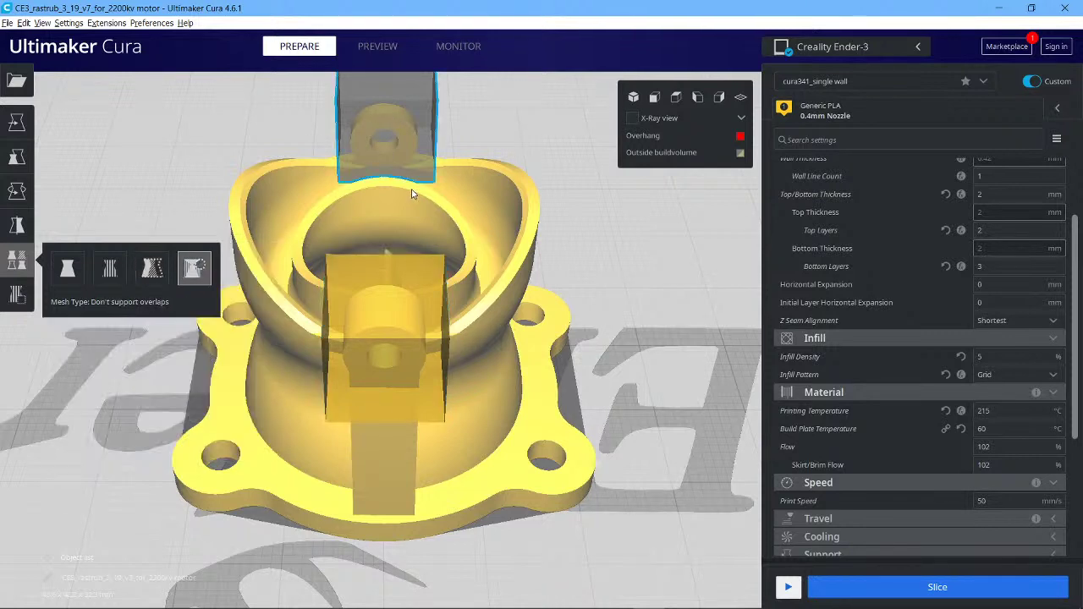
{"action": "left_click", "coordinate": [153, 268]}
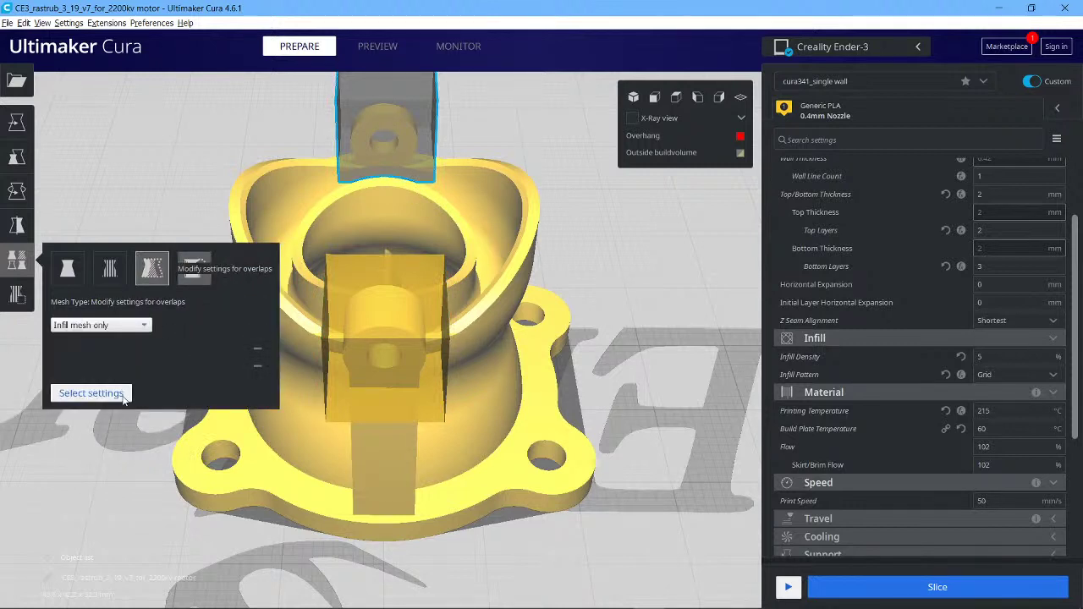
{"action": "left_click", "coordinate": [90, 393]}
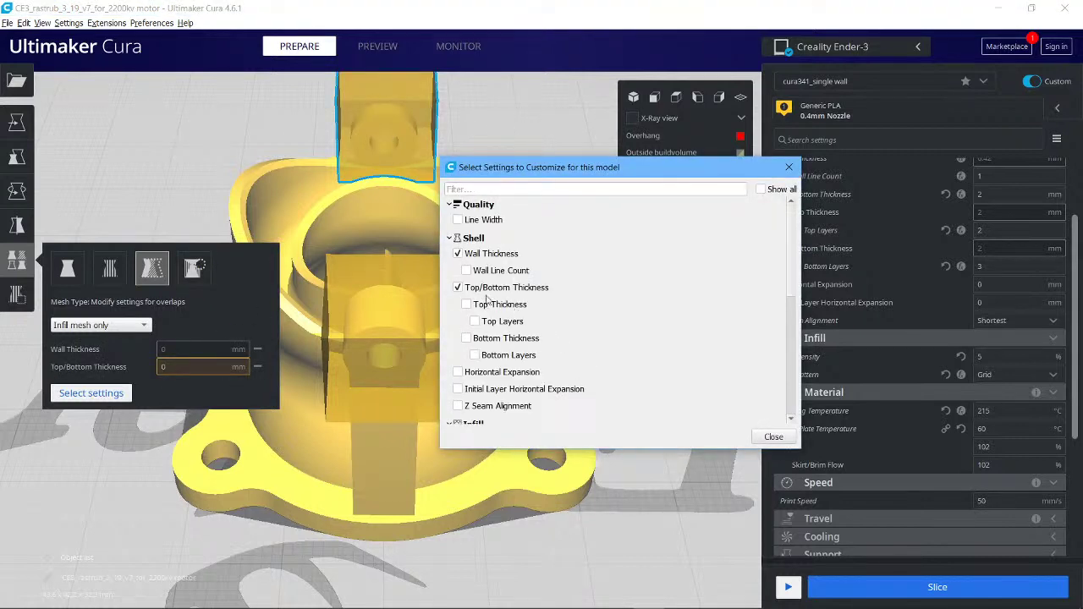
{"action": "left_click", "coordinate": [466, 270]}
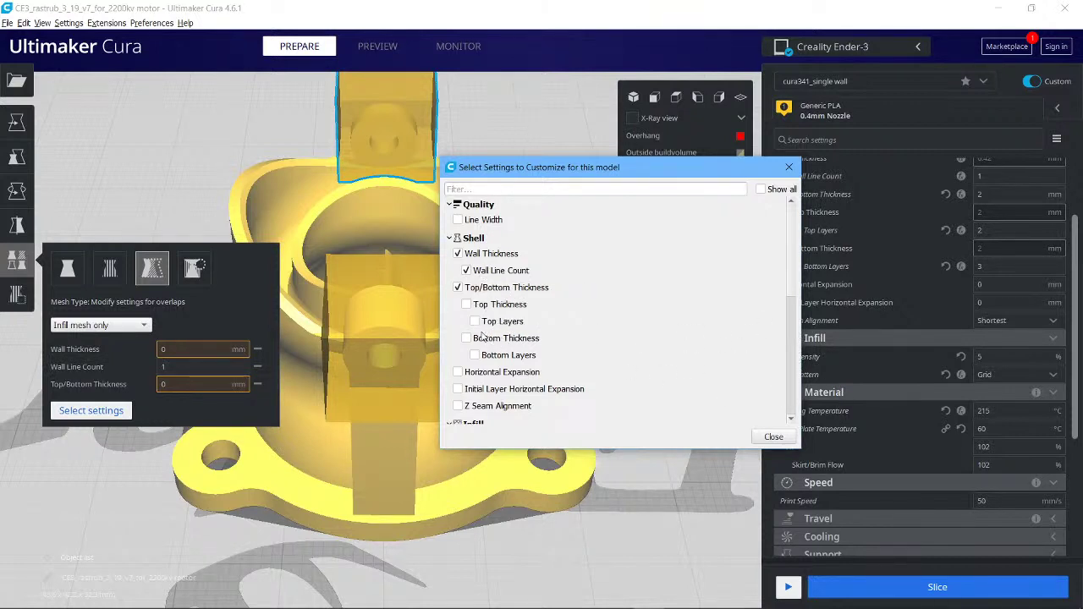
{"action": "left_click", "coordinate": [475, 321]}
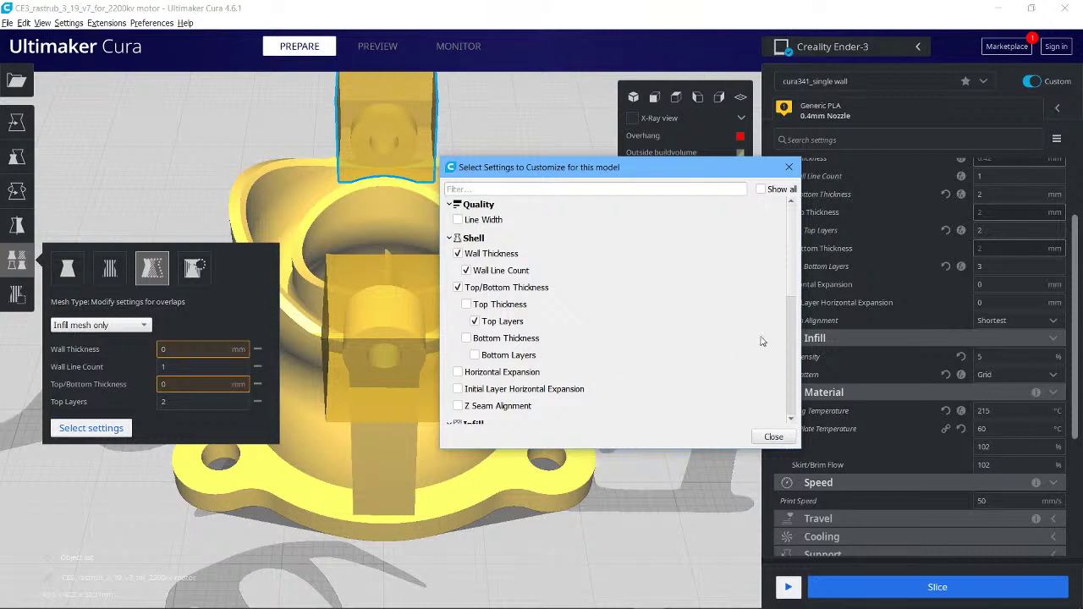
{"action": "left_click_drag", "start_coordinate": [792, 293], "coordinate": [544, 336]}
{"action": "left_click", "coordinate": [458, 317]}
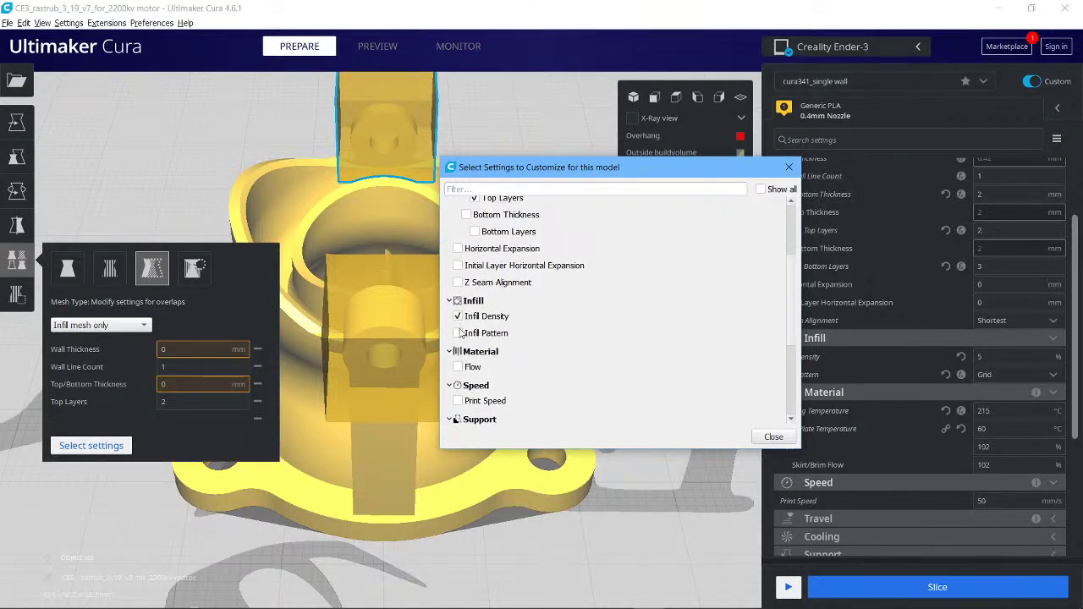
{"action": "left_click", "coordinate": [458, 333]}
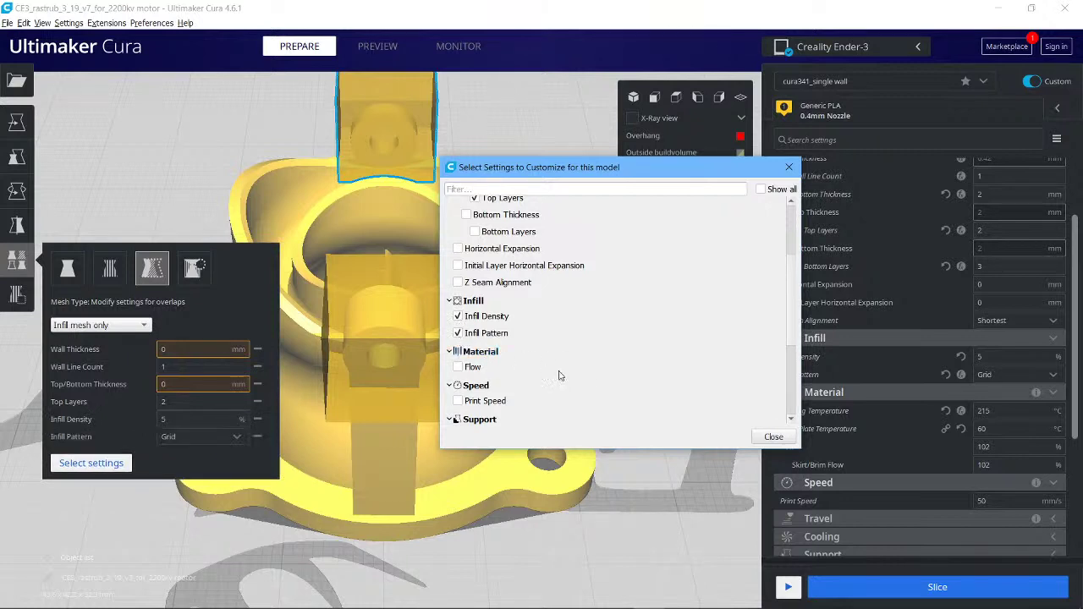
{"action": "left_click", "coordinate": [771, 437]}
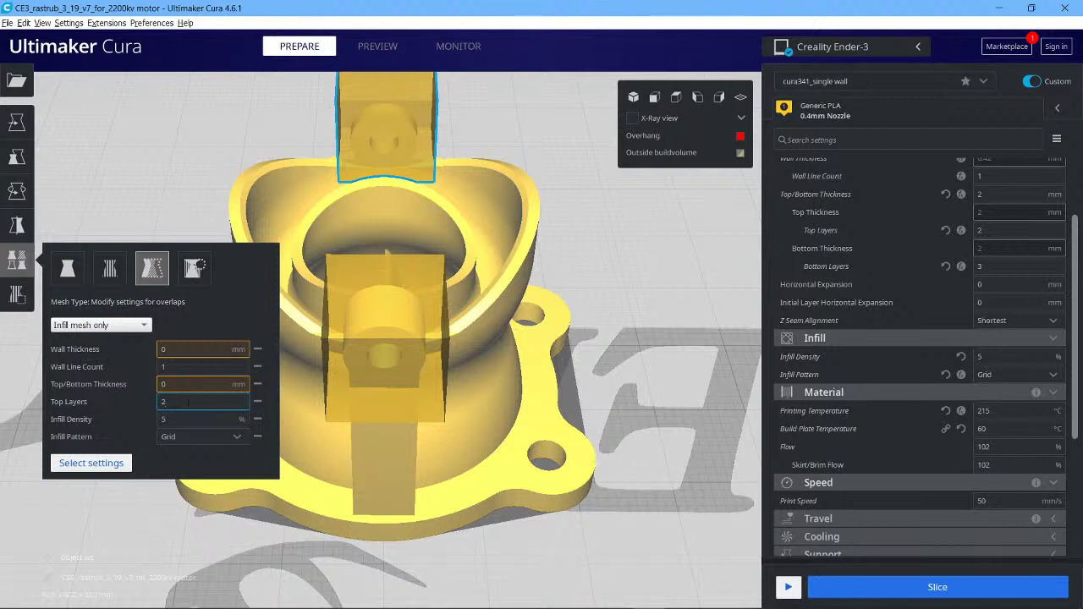
Step: Set the rear lug box's Top Layers to 1, Infill Density to 15% and Infill Pattern to Triangles
{"action": "key", "text": "BackSpace"}
{"action": "type", "text": "1"}
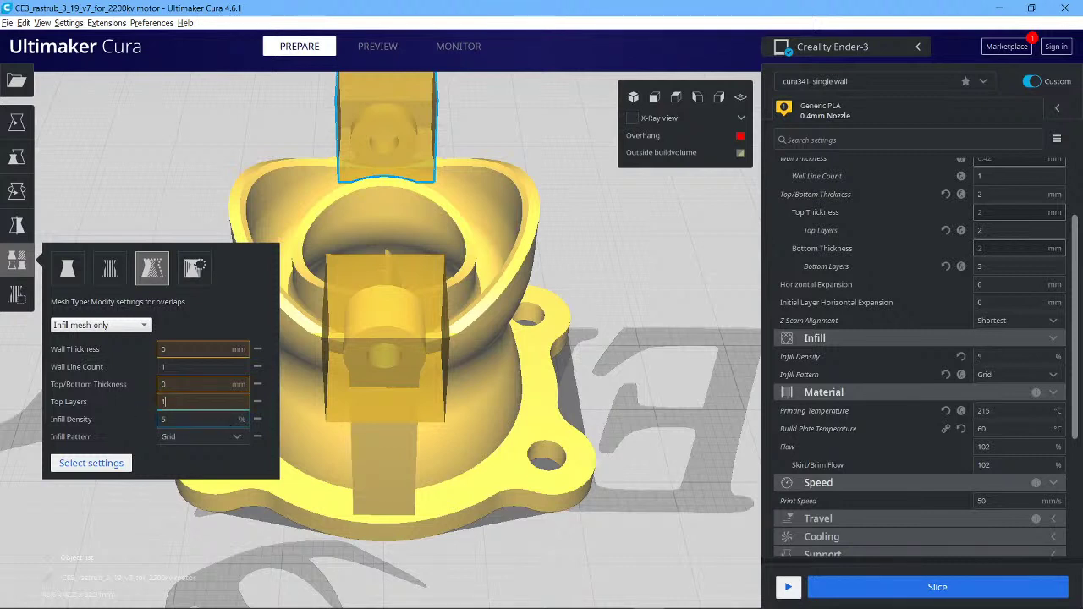
{"action": "type", "text": "15"}
{"action": "left_click", "coordinate": [206, 437]}
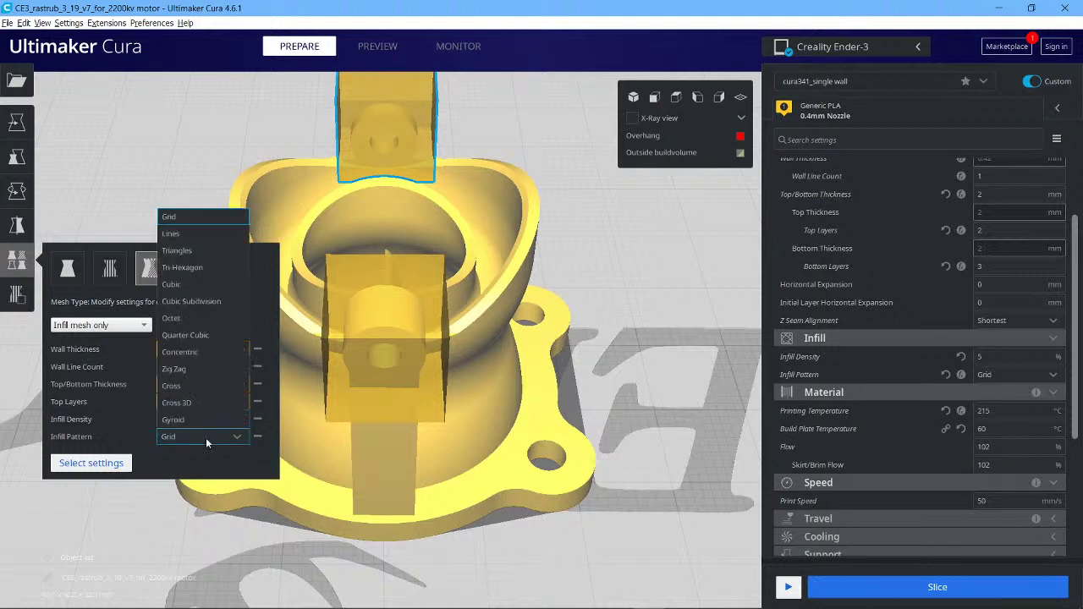
{"action": "left_click", "coordinate": [184, 251]}
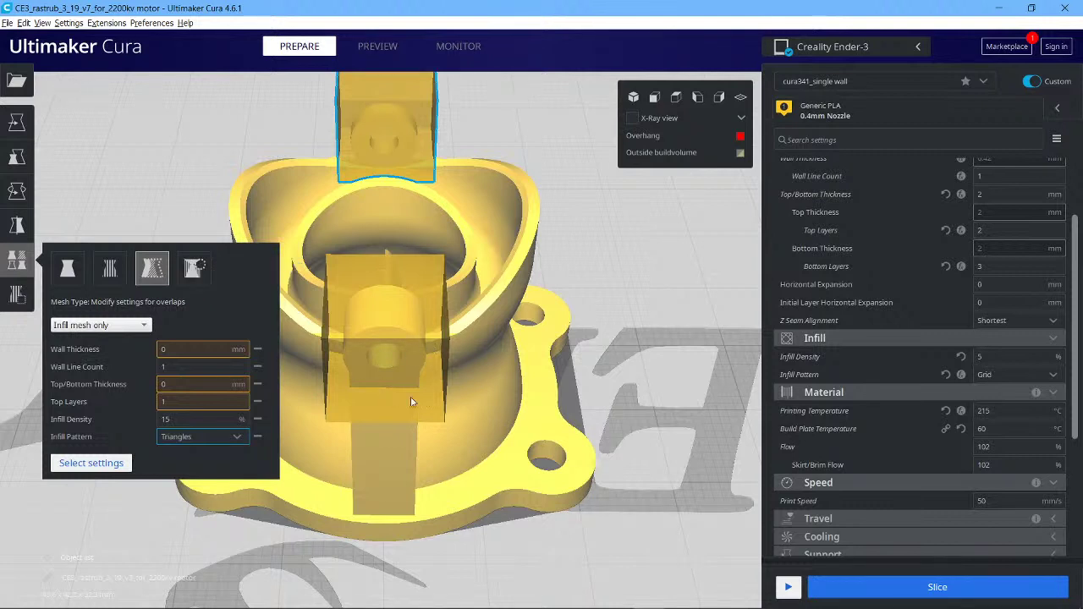
{"action": "left_click", "coordinate": [661, 417]}
Step: Set the front lug box's Infill Density to 15%
{"action": "left_click", "coordinate": [391, 361]}
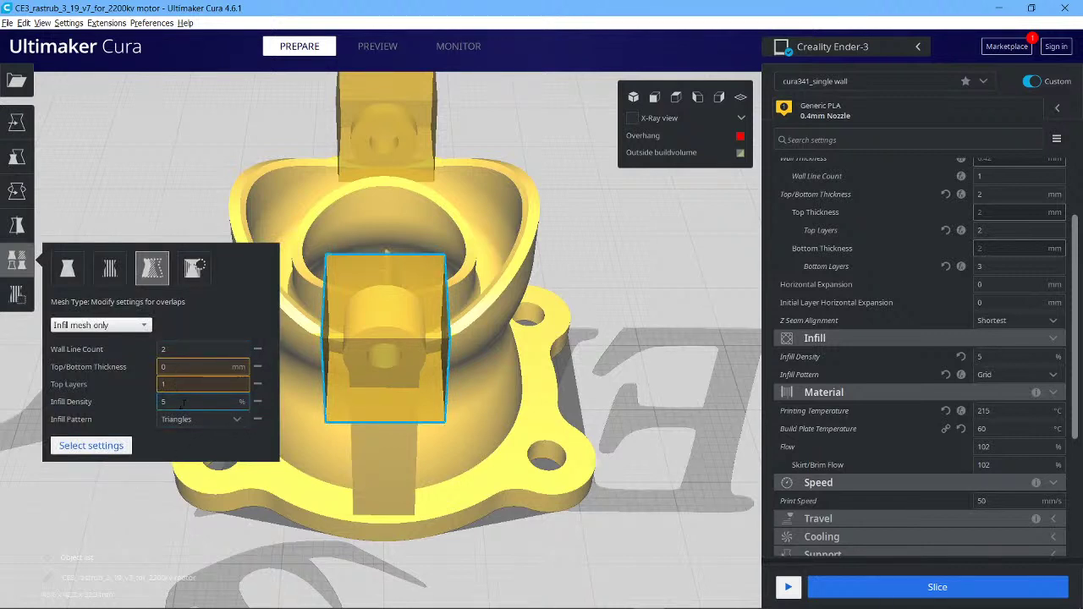
{"action": "type", "text": "15"}
{"action": "left_click", "coordinate": [516, 505]}
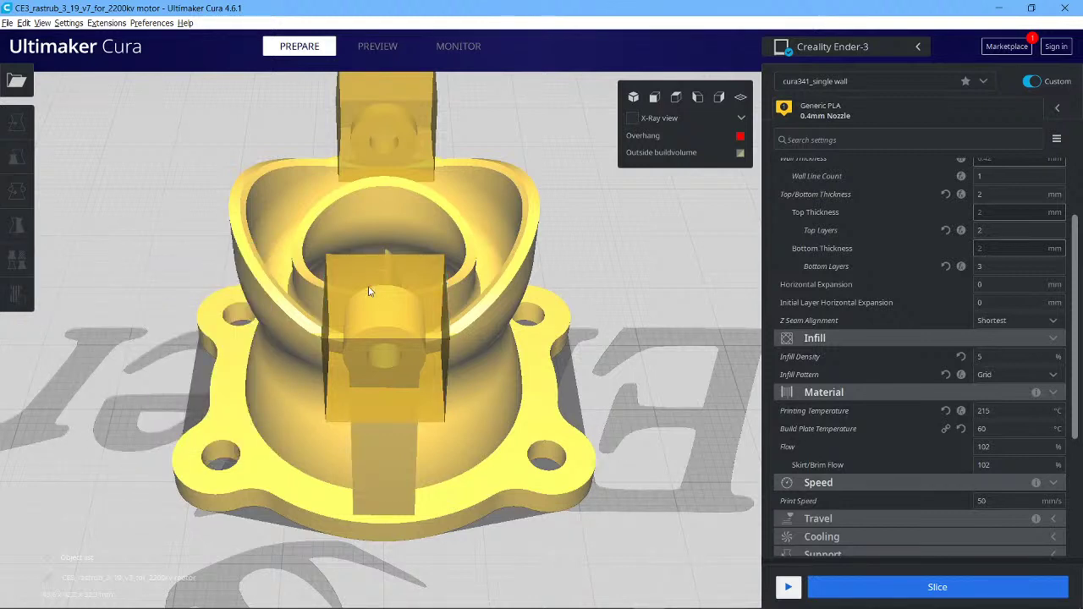
Step: Slice the model and save the G-code over the existing file CE3_rastrub_3_19_v7_for_2200kv motor-beefed up.gcode
{"action": "left_click", "coordinate": [856, 592]}
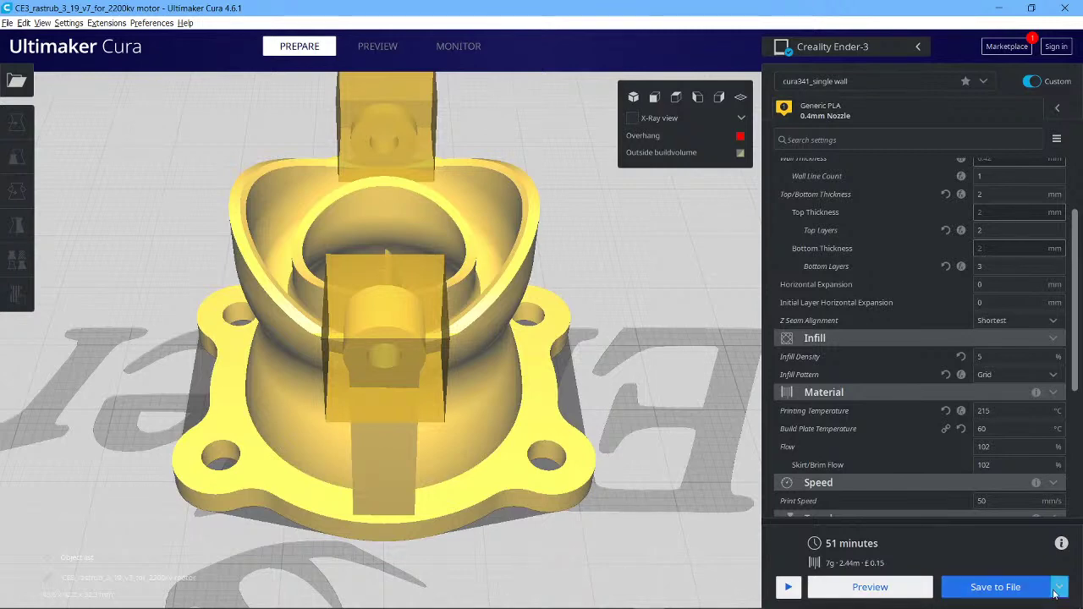
{"action": "left_click", "coordinate": [995, 590]}
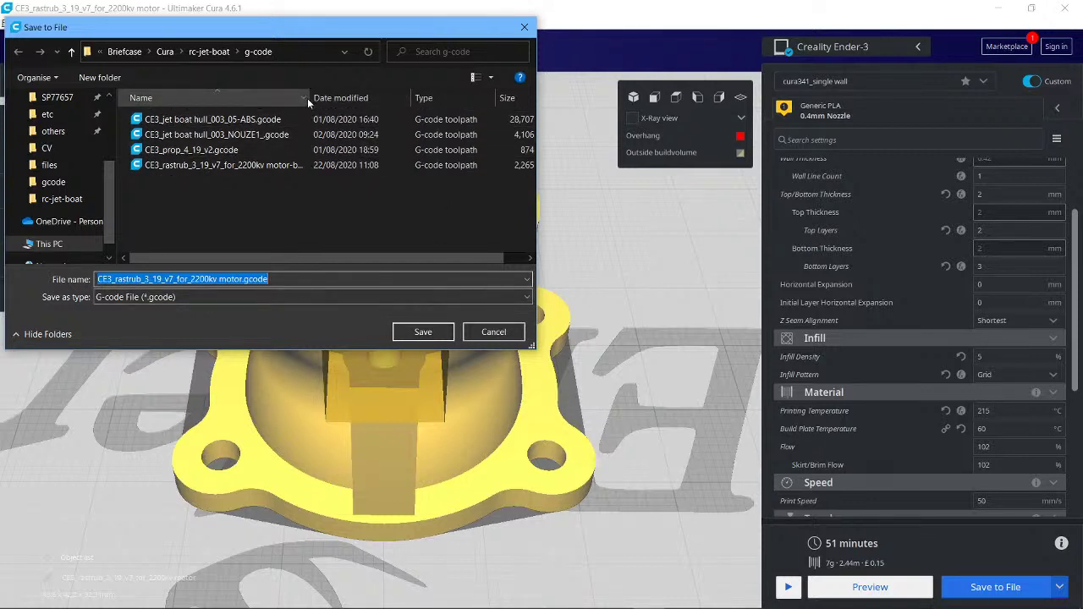
{"action": "left_click_drag", "start_coordinate": [308, 98], "coordinate": [379, 99]}
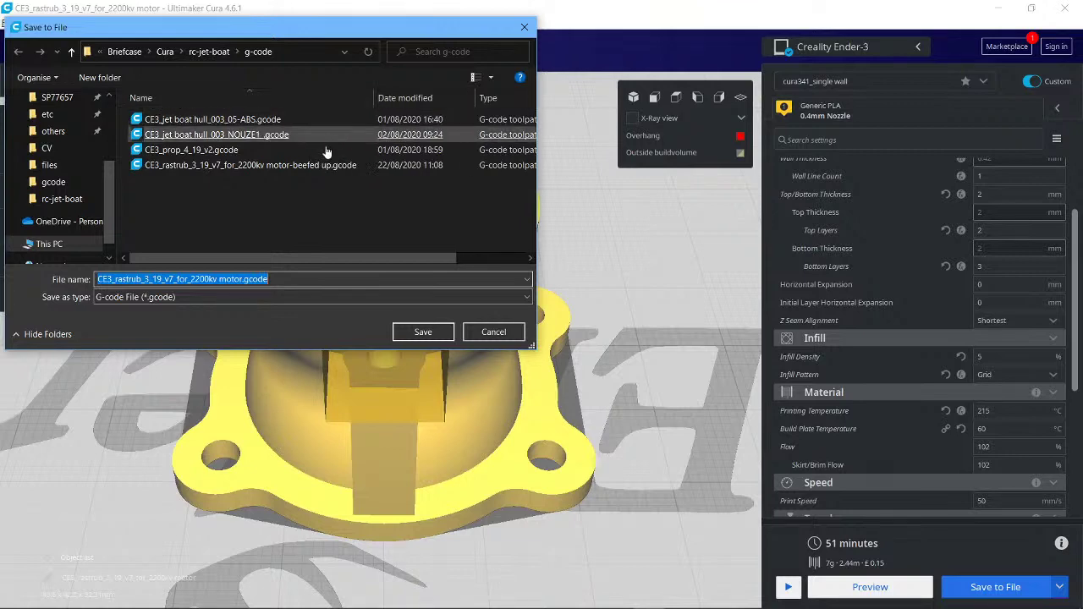
{"action": "double_click", "coordinate": [307, 169]}
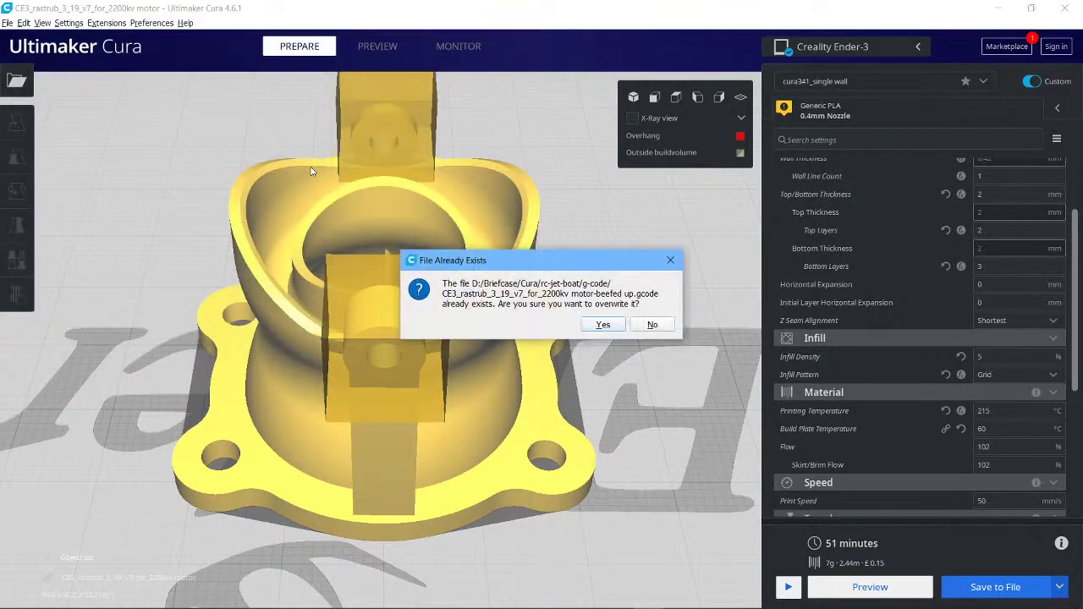
{"action": "left_click", "coordinate": [597, 327]}
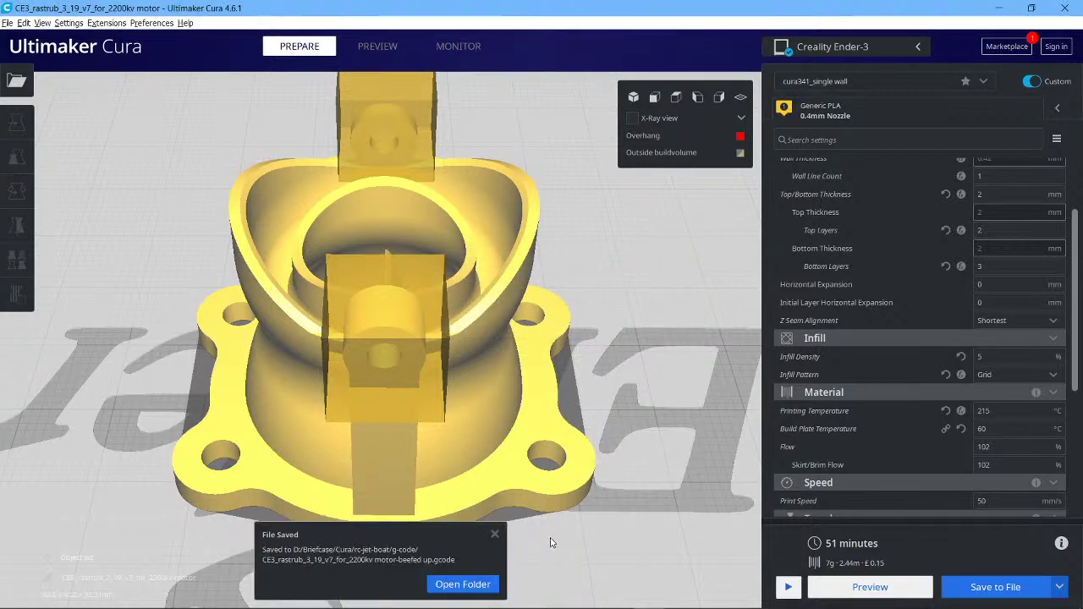
Step: Open the folder containing the saved G-code and dismiss the file-saved notification
{"action": "left_click", "coordinate": [470, 585]}
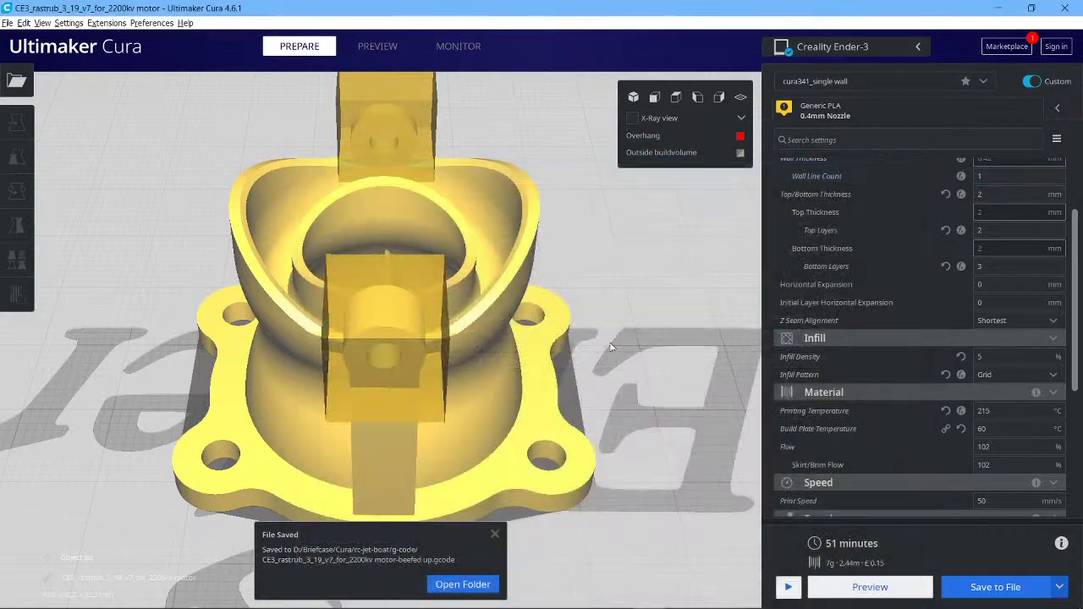
{"action": "left_click", "coordinate": [905, 165]}
{"action": "left_click", "coordinate": [492, 534]}
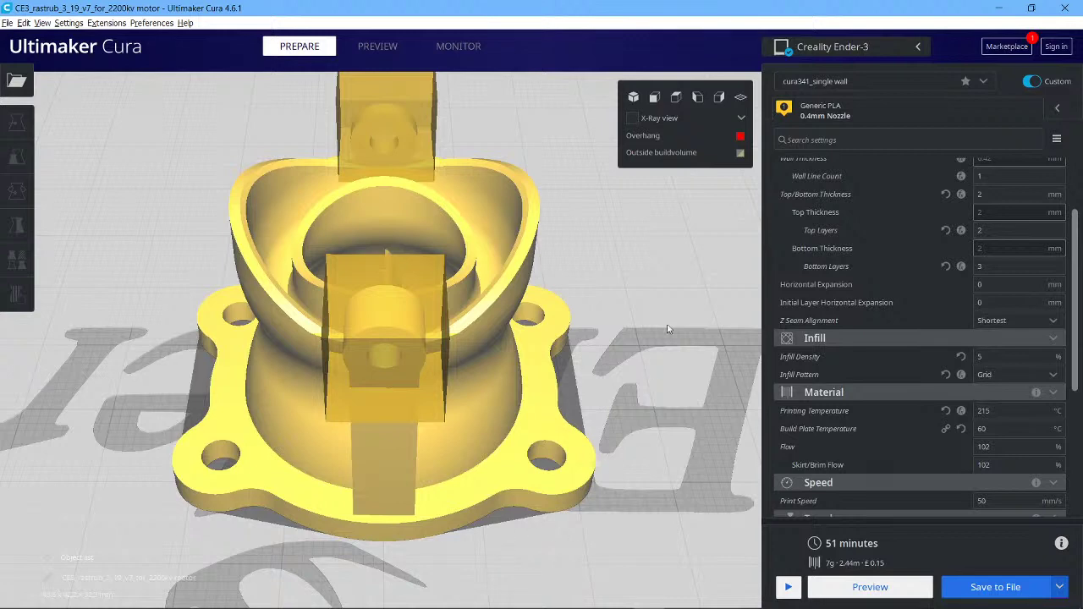
Step: Switch to PrusaSlicer and examine the sliced info and the printer's general, machine limits and extruder settings
{"action": "key", "text": "alt+Tab"}
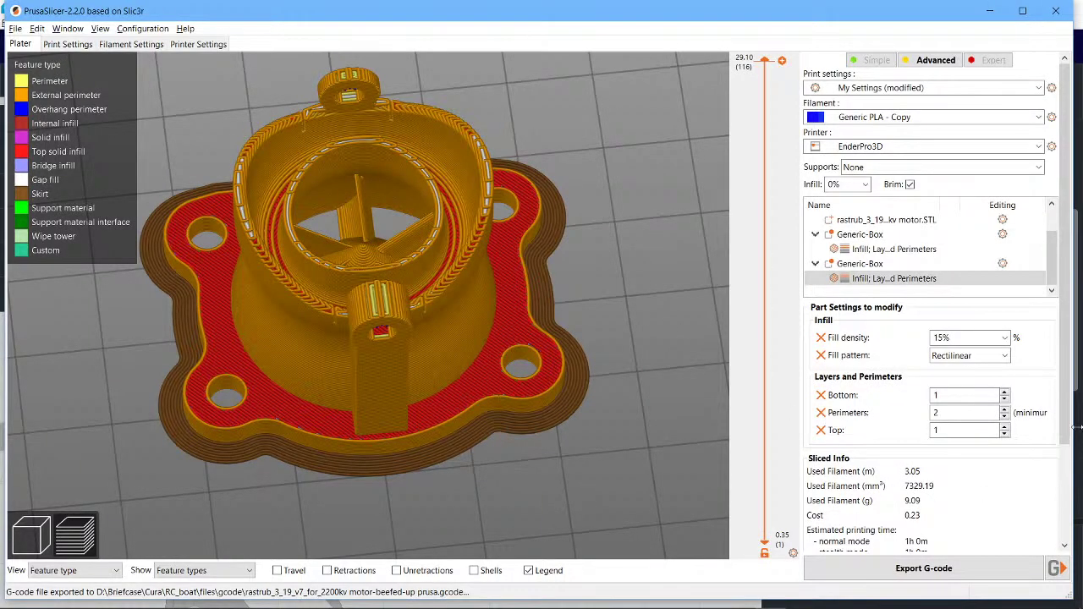
{"action": "scroll", "coordinate": [1071, 441], "scroll_direction": "down", "scroll_amount": 1}
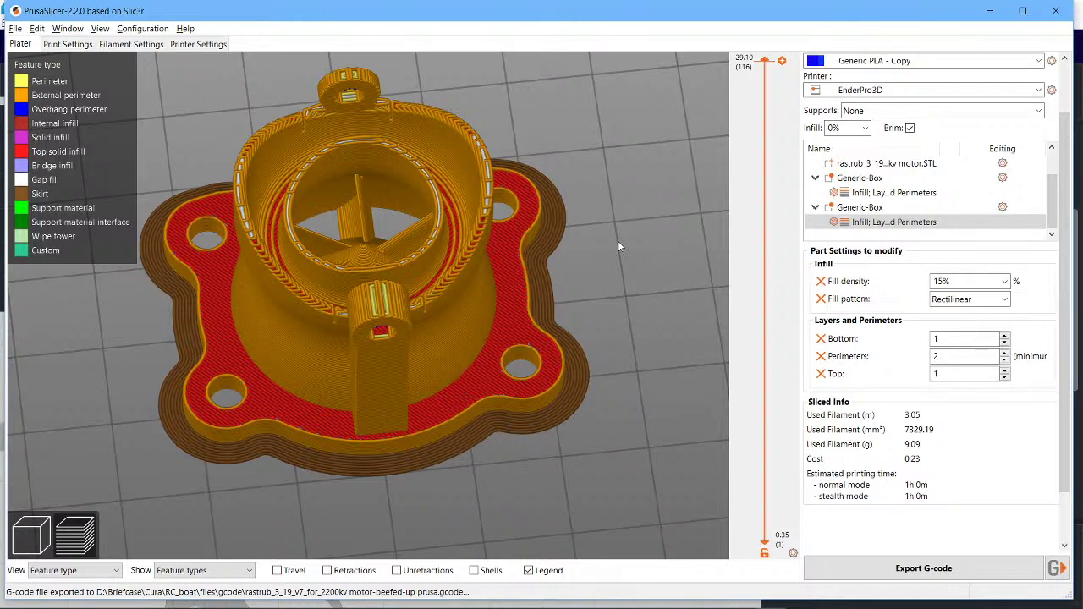
{"action": "left_click", "coordinate": [200, 44]}
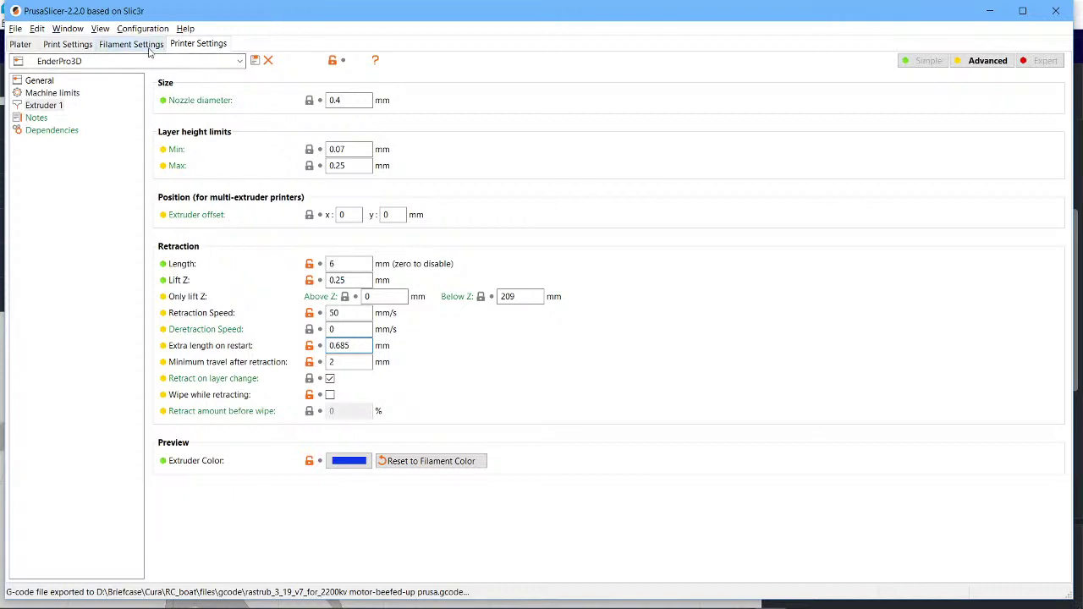
{"action": "left_click", "coordinate": [74, 49]}
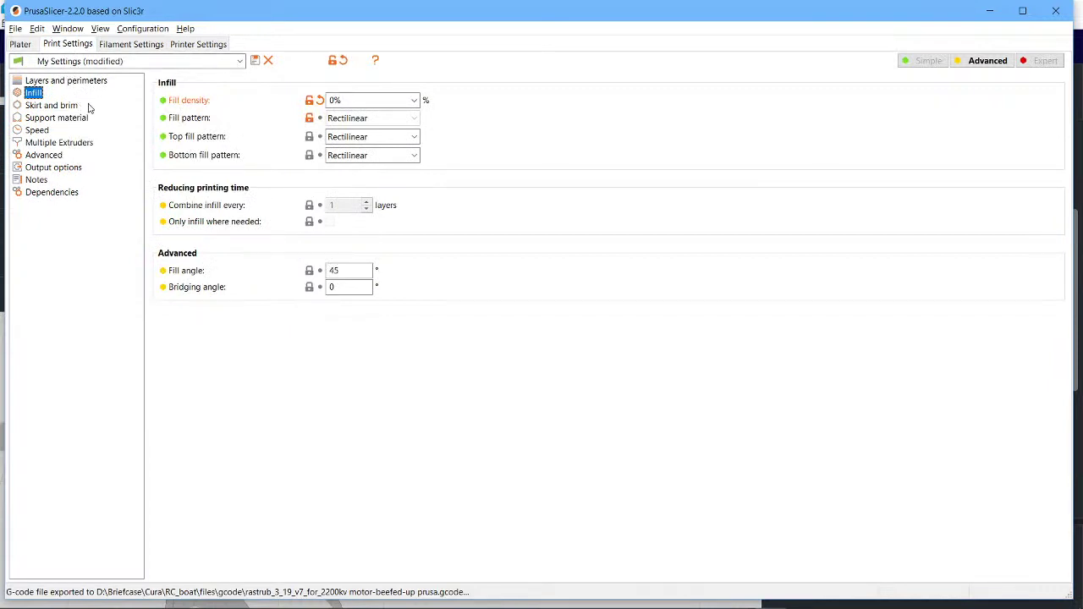
{"action": "left_click", "coordinate": [170, 48]}
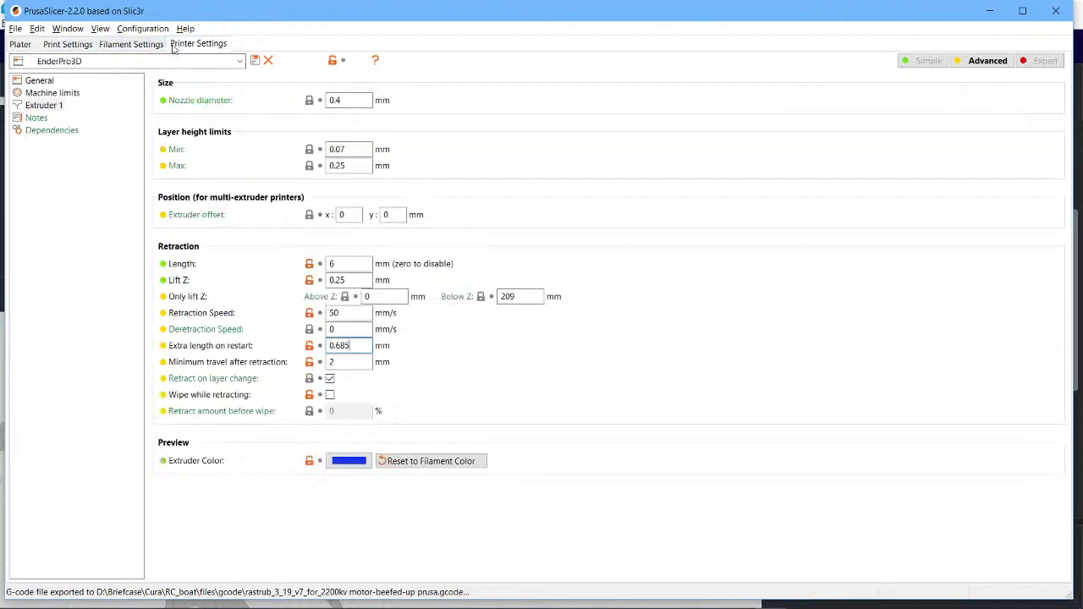
{"action": "left_click", "coordinate": [42, 81]}
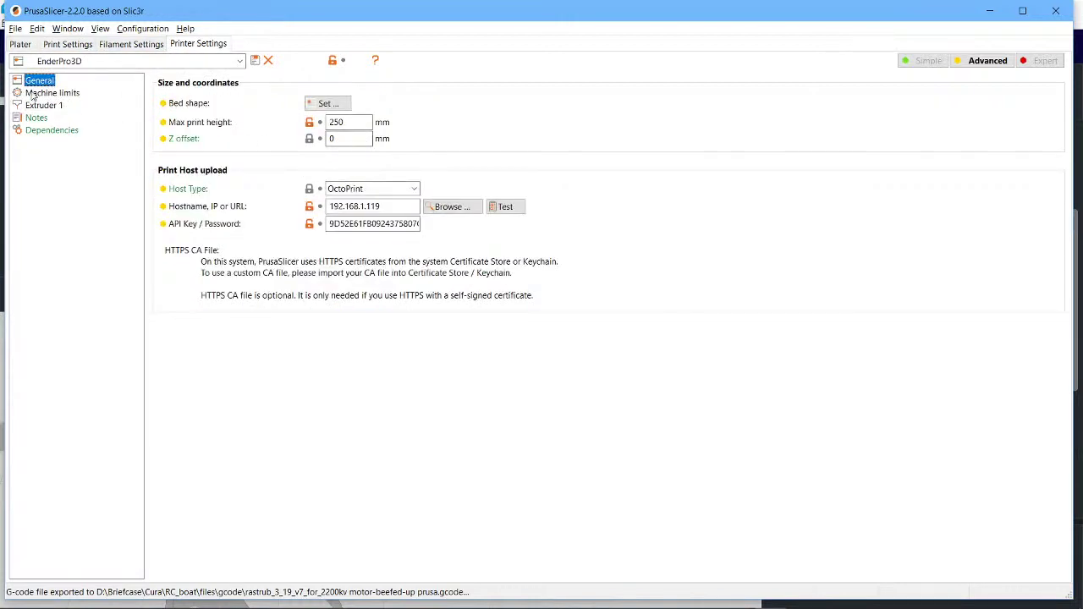
{"action": "left_click", "coordinate": [38, 93]}
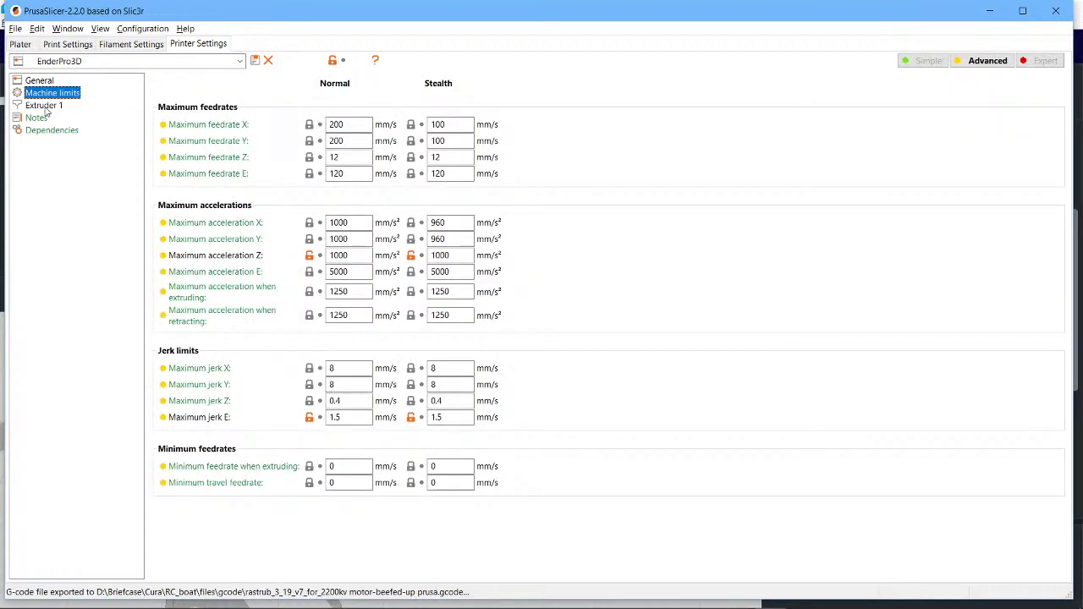
{"action": "left_click", "coordinate": [44, 105]}
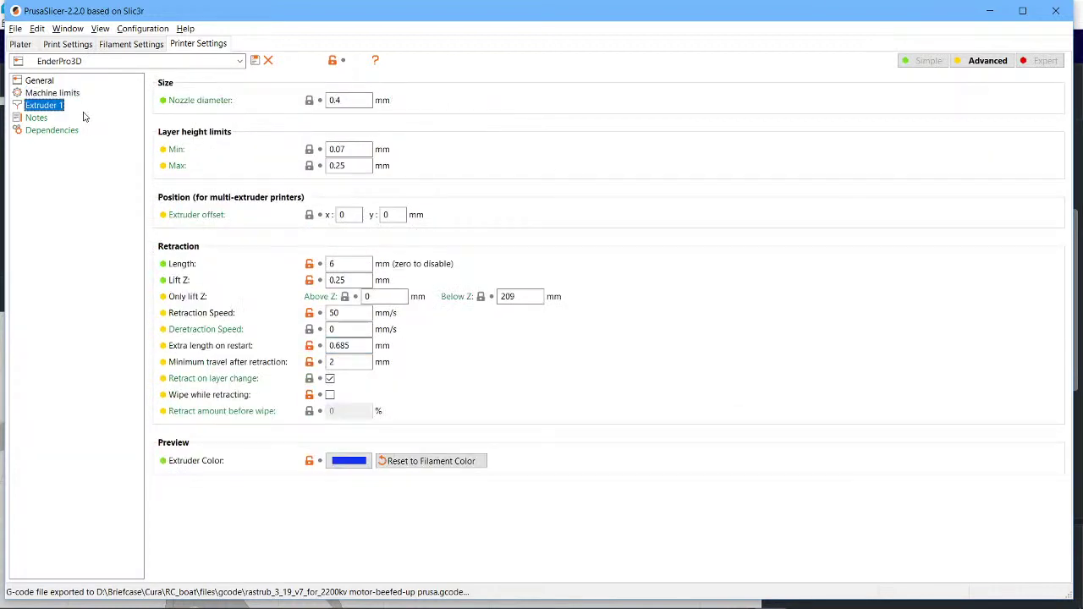
Step: Examine the filament settings and the print speed settings, and return to the sliced model preview
{"action": "left_click", "coordinate": [131, 44]}
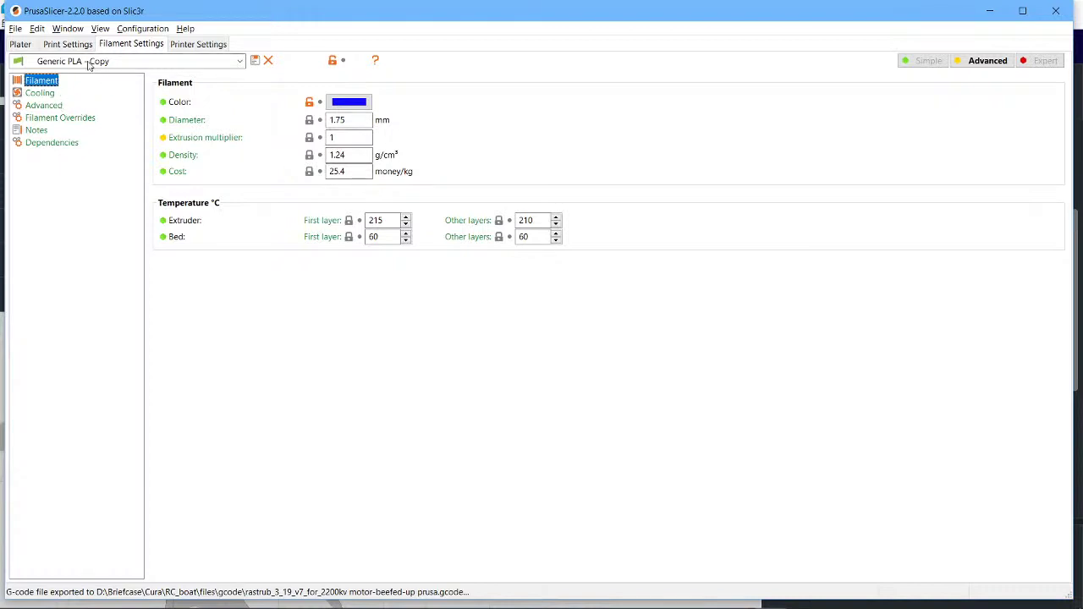
{"action": "left_click", "coordinate": [63, 45]}
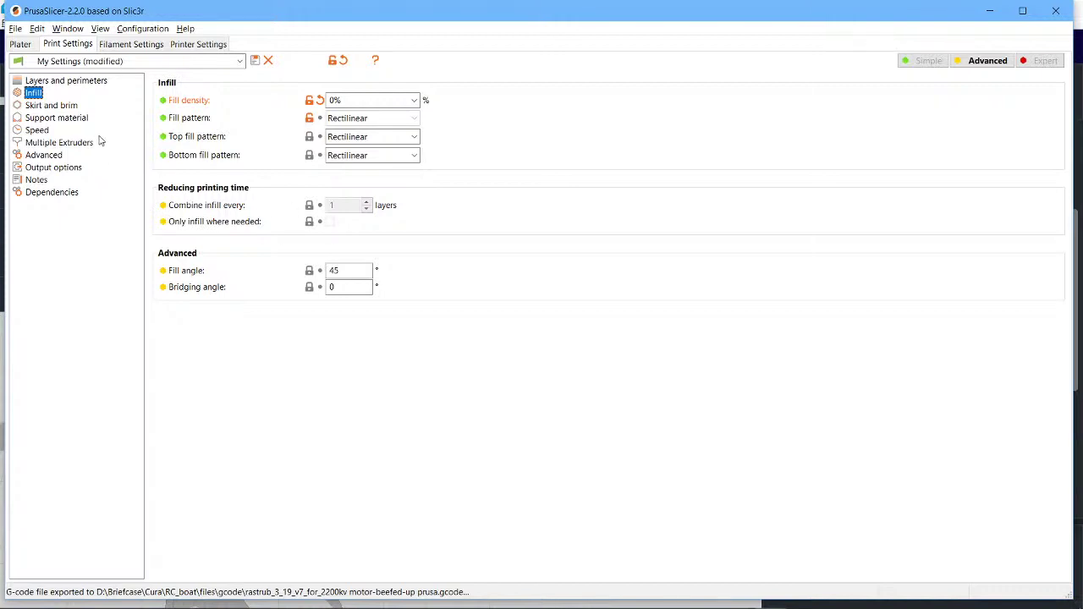
{"action": "left_click", "coordinate": [38, 130]}
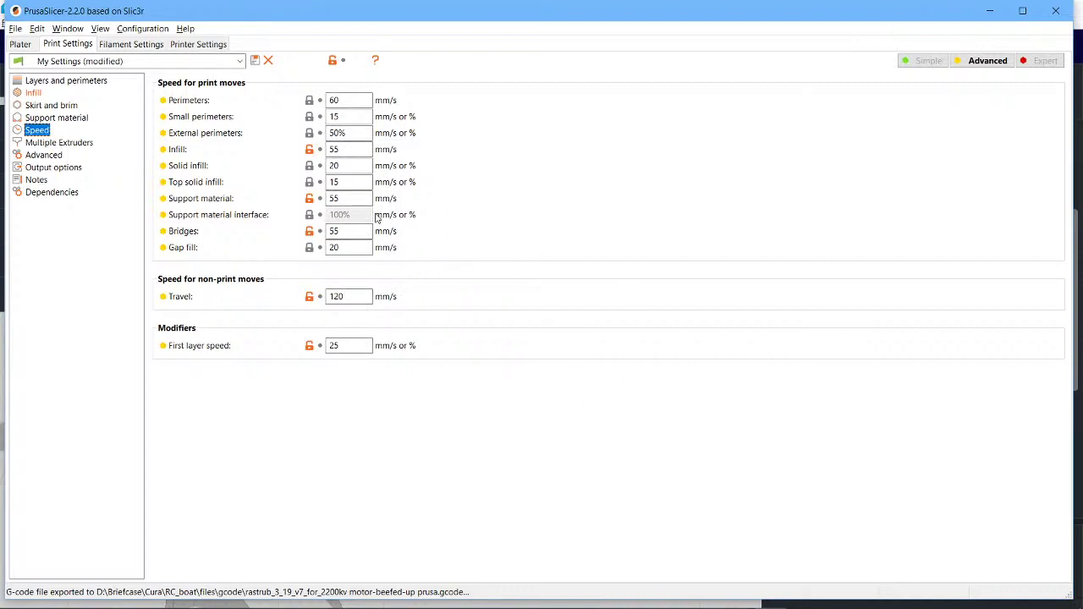
{"action": "left_click", "coordinate": [18, 45]}
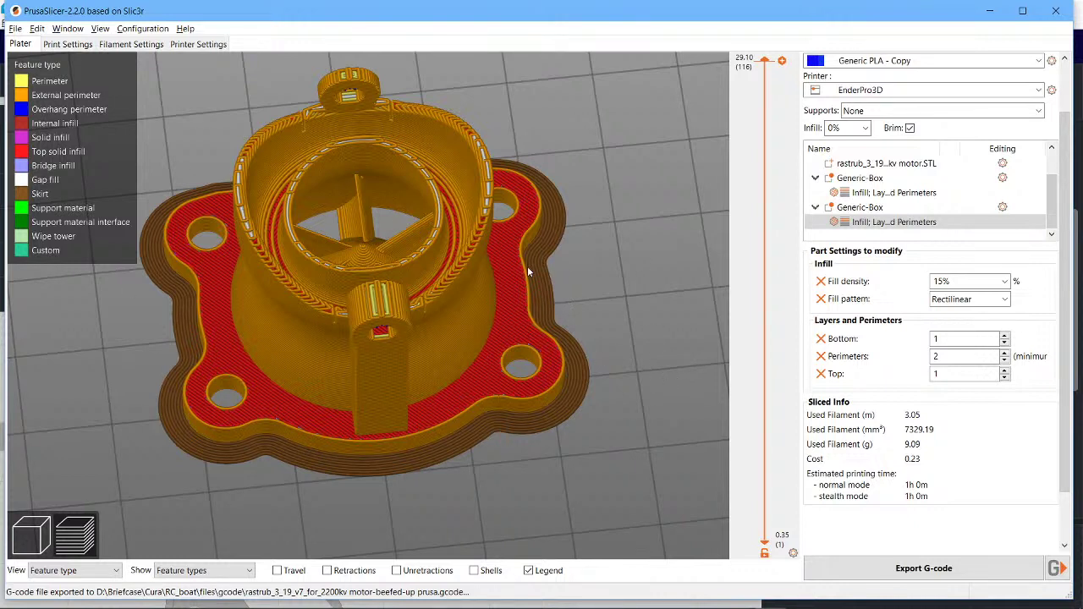
Step: Compare the sliced mount in PrusaSlicer with the Cura model, view PrusaSlicer's available filament presets, and return to Cura
{"action": "left_click_drag", "start_coordinate": [764, 60], "coordinate": [795, 58]}
{"action": "key", "text": "alt+Tab"}
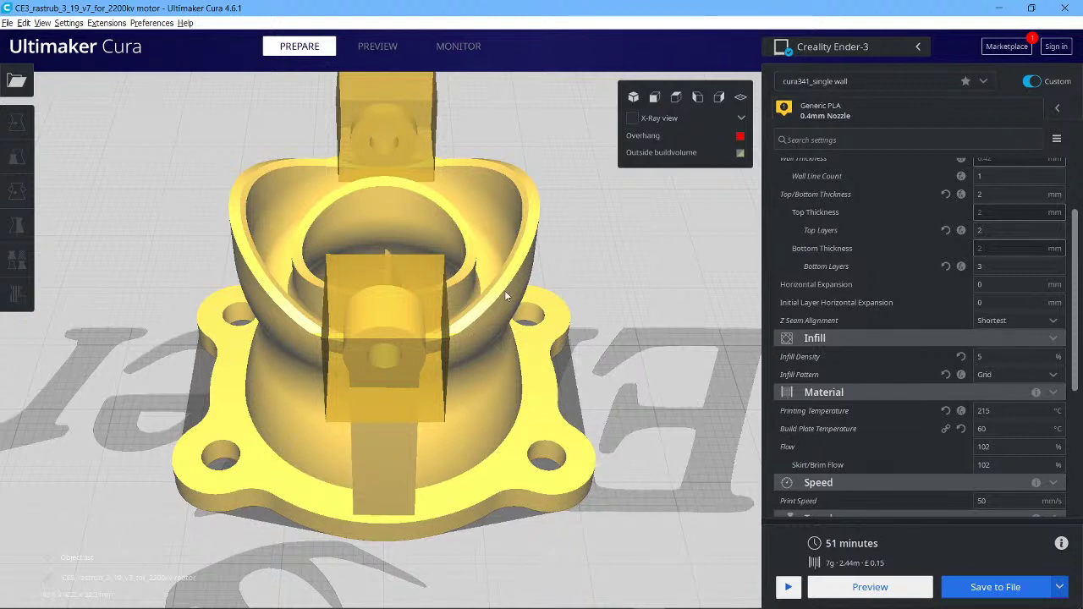
{"action": "key", "text": "alt+Tab"}
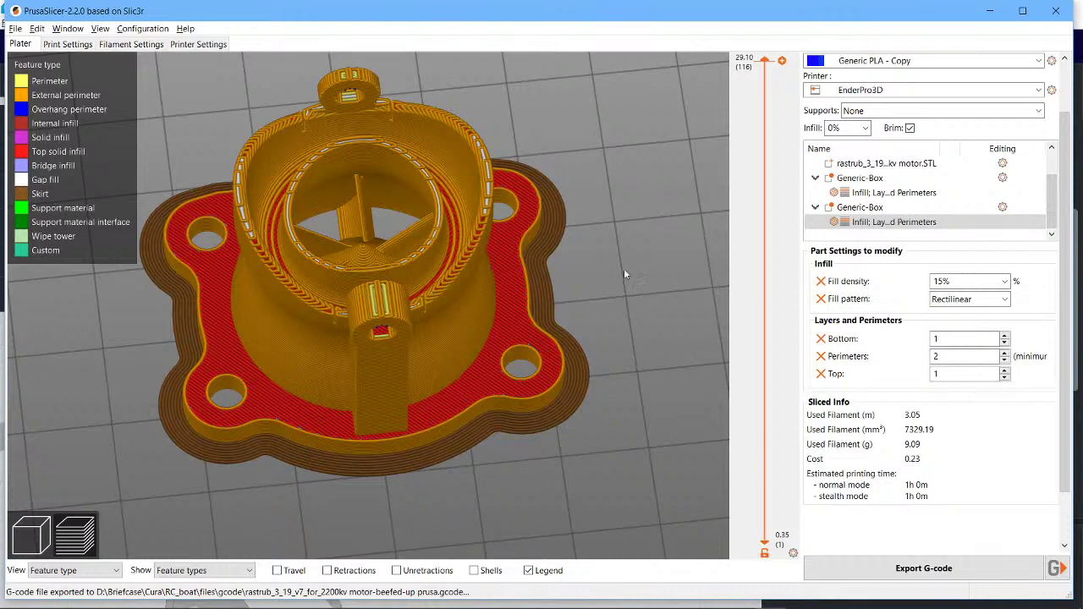
{"action": "left_click", "coordinate": [924, 66]}
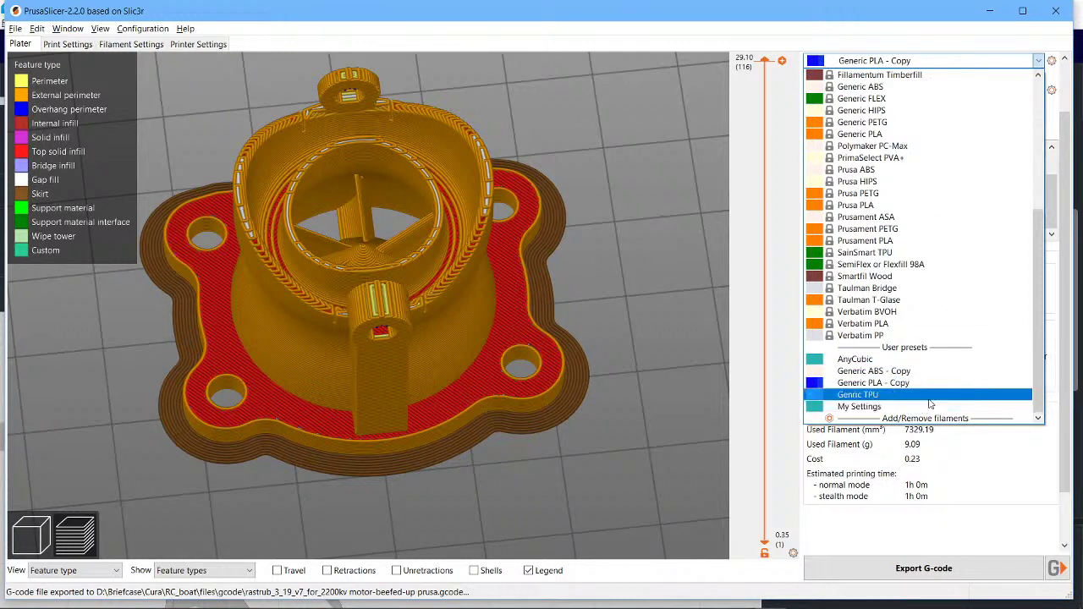
{"action": "left_click", "coordinate": [683, 225]}
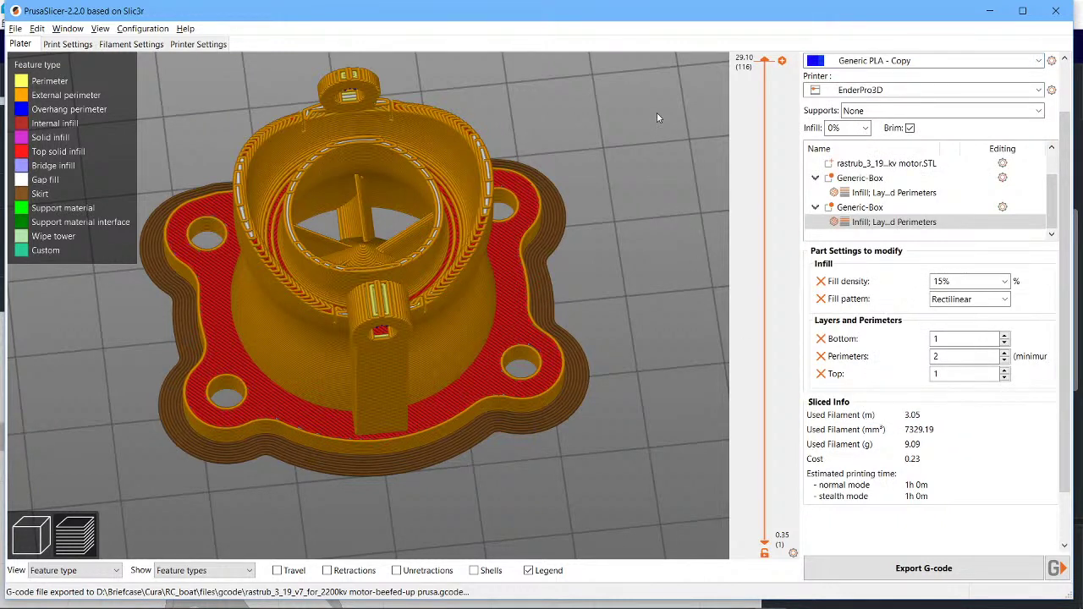
{"action": "key", "text": "alt+Tab"}
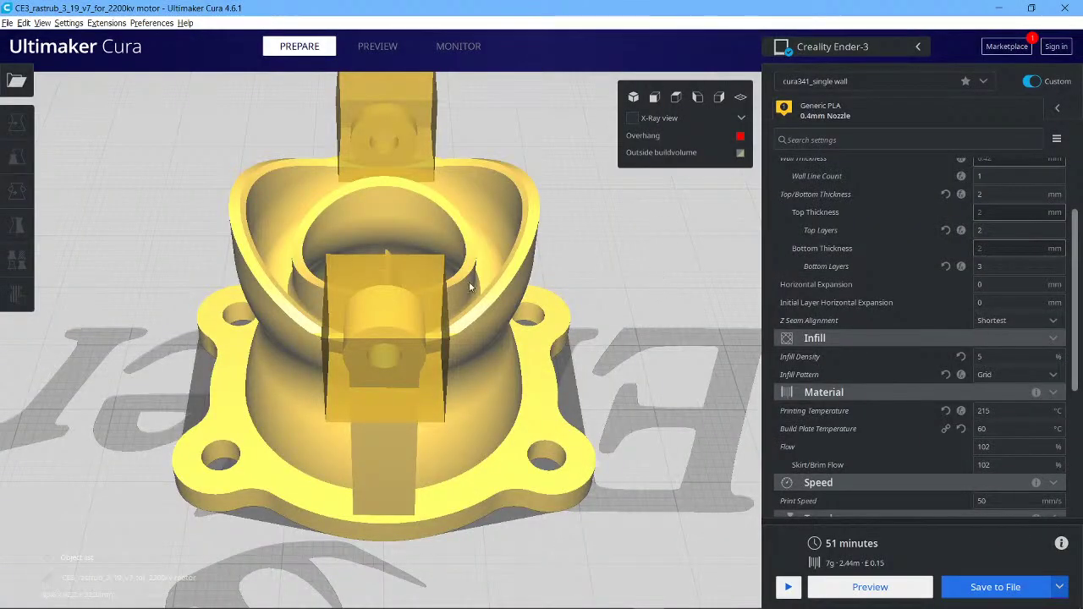
Step: Switch to the web browser, examine the YONMEIA MK8 extruder upgrade kit's product page from the Amazon order history, and return to Cura
{"action": "key", "text": "alt+Tab"}
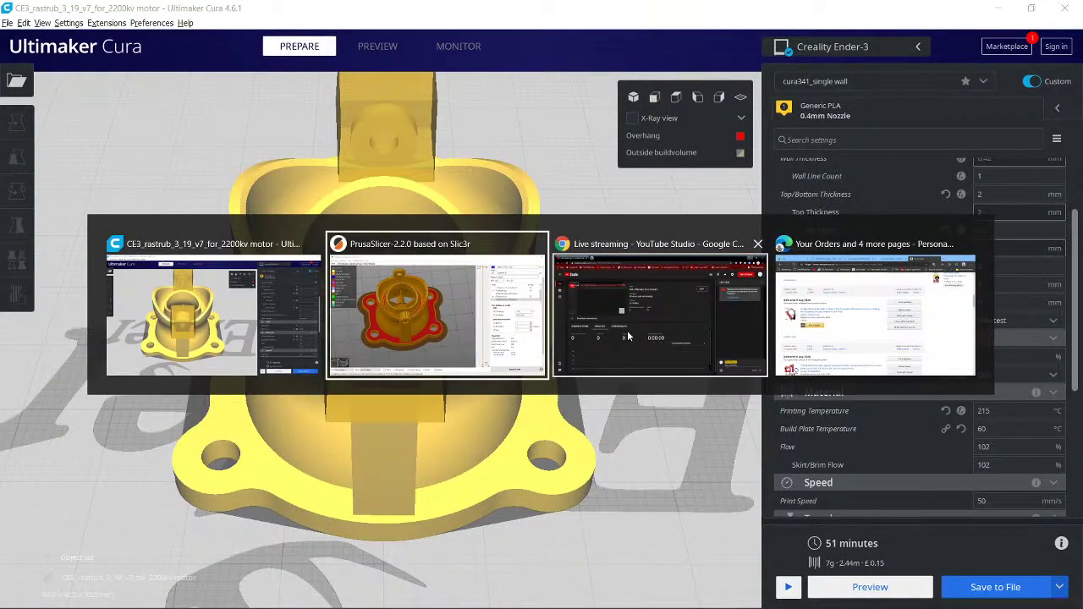
{"action": "key", "text": "alt+Tab"}
{"action": "key", "text": "alt+Tab"}
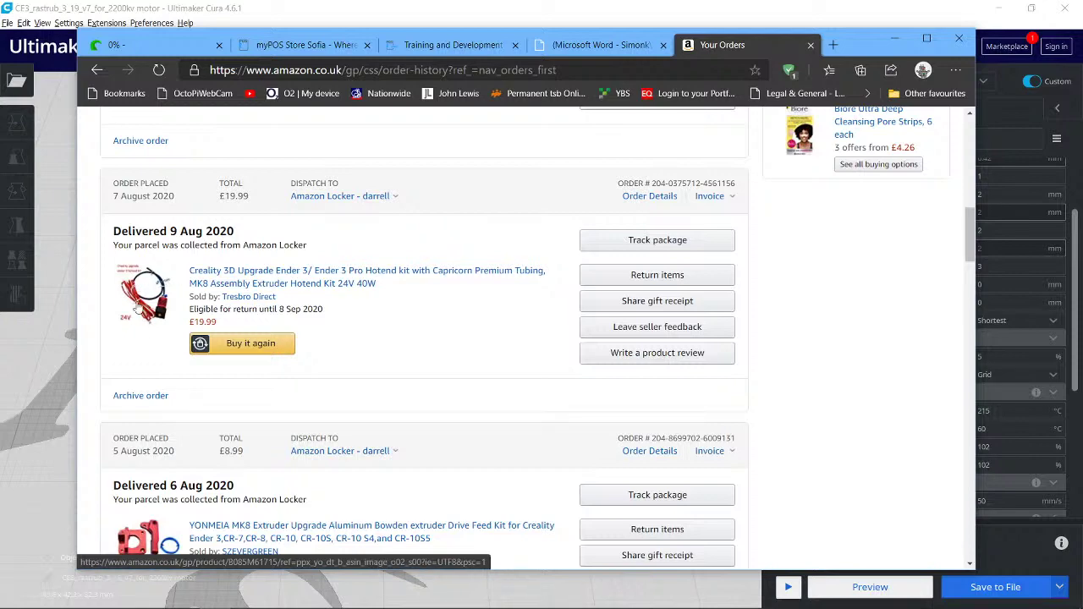
{"action": "scroll", "coordinate": [319, 289], "scroll_direction": "down", "scroll_amount": 3}
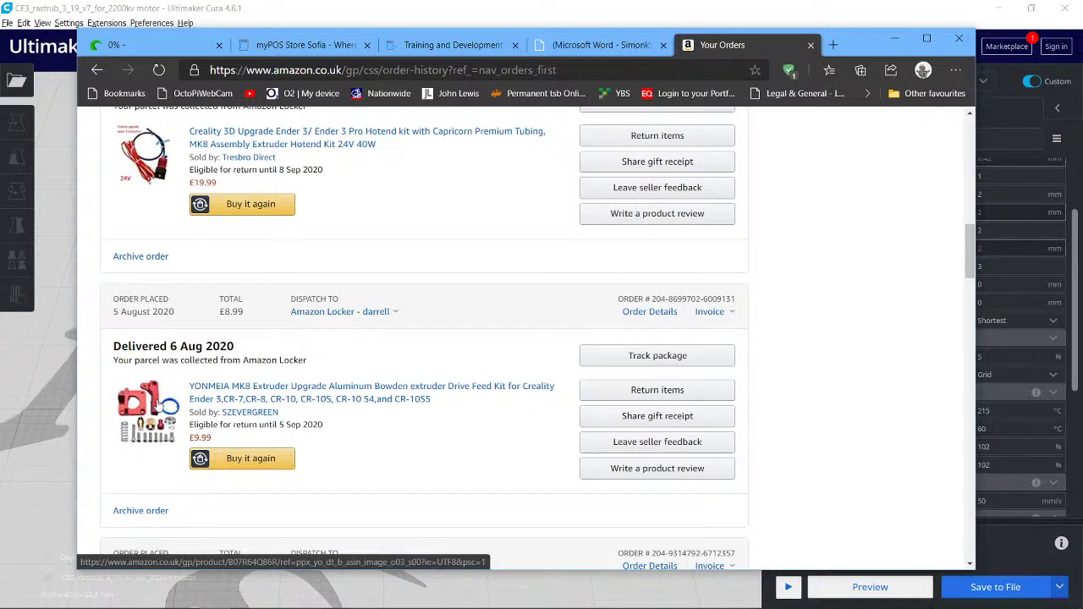
{"action": "left_click", "coordinate": [158, 406]}
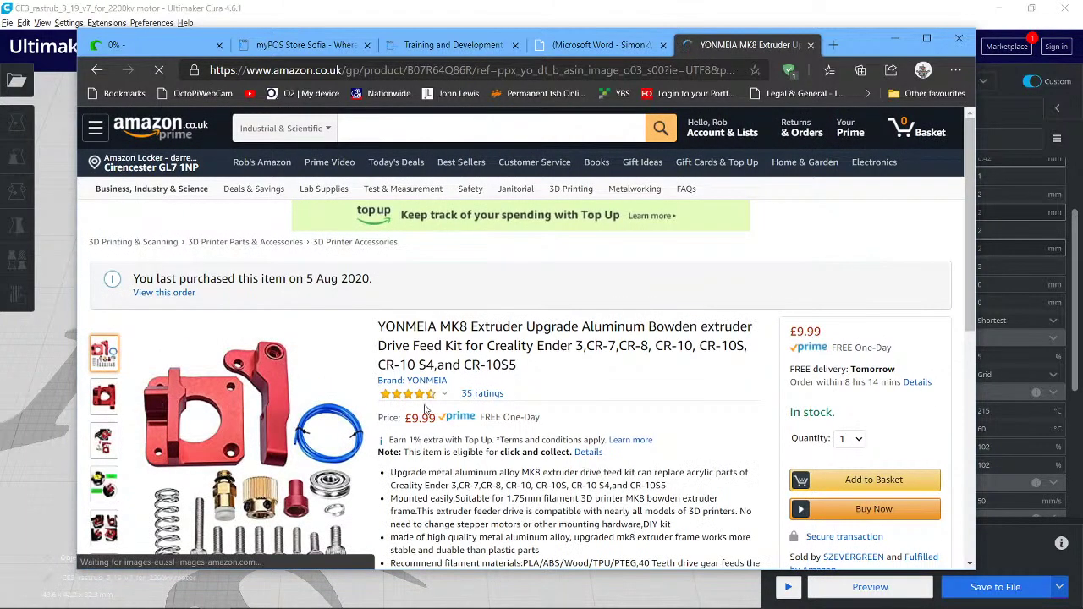
{"action": "scroll", "coordinate": [279, 432], "scroll_direction": "down", "scroll_amount": 1}
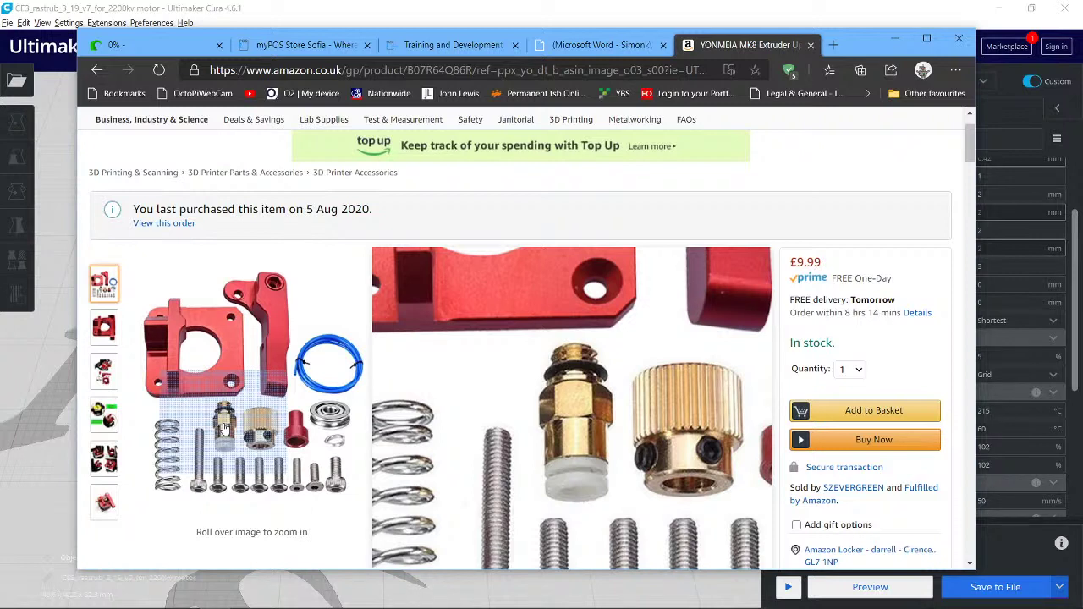
{"action": "left_click", "coordinate": [55, 433]}
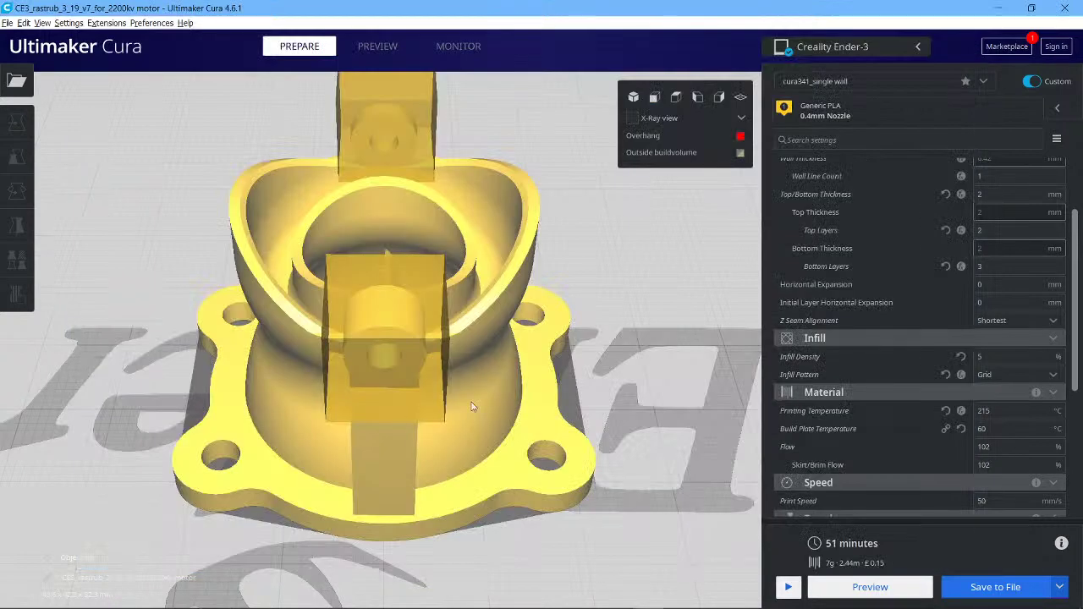